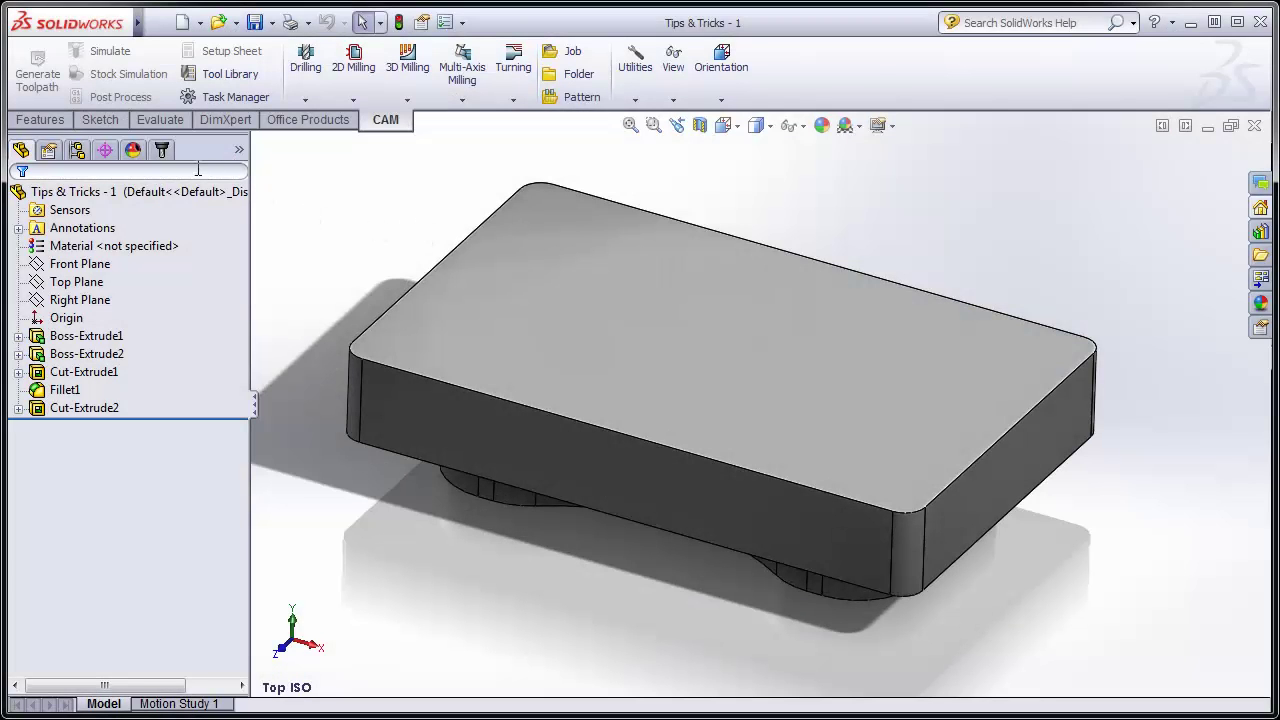
Step: Switch the left panel from the feature tree to the HSMWorks CAM tree for Tips & Tricks - 1
click(161, 151)
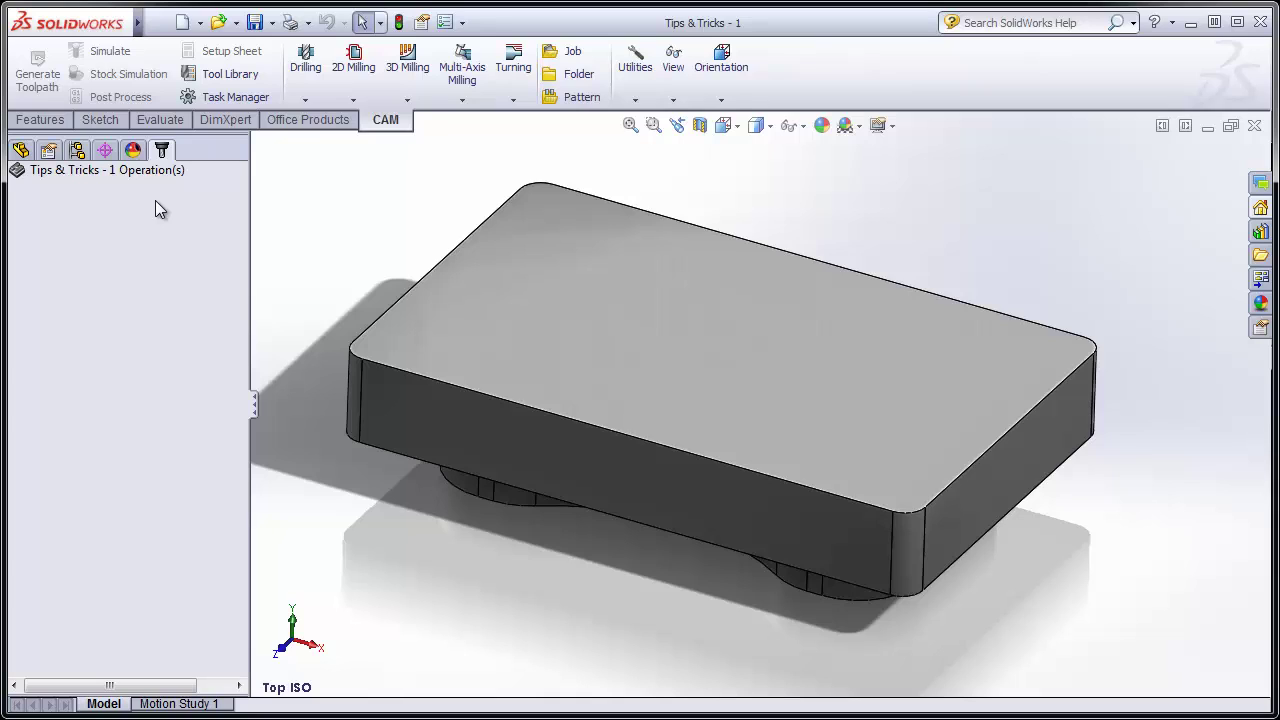
Step: Create a Face1 facing operation with the #1 Ø2" face mill and select its Job
click(352, 100)
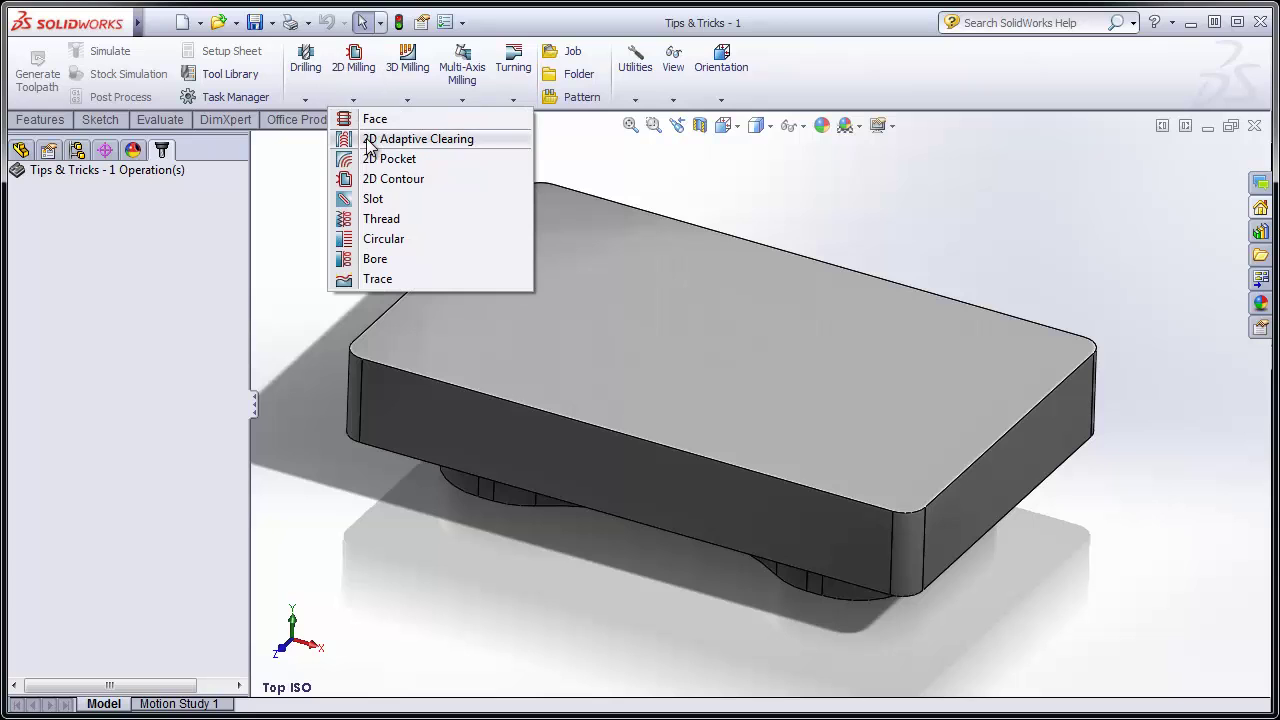
click(366, 120)
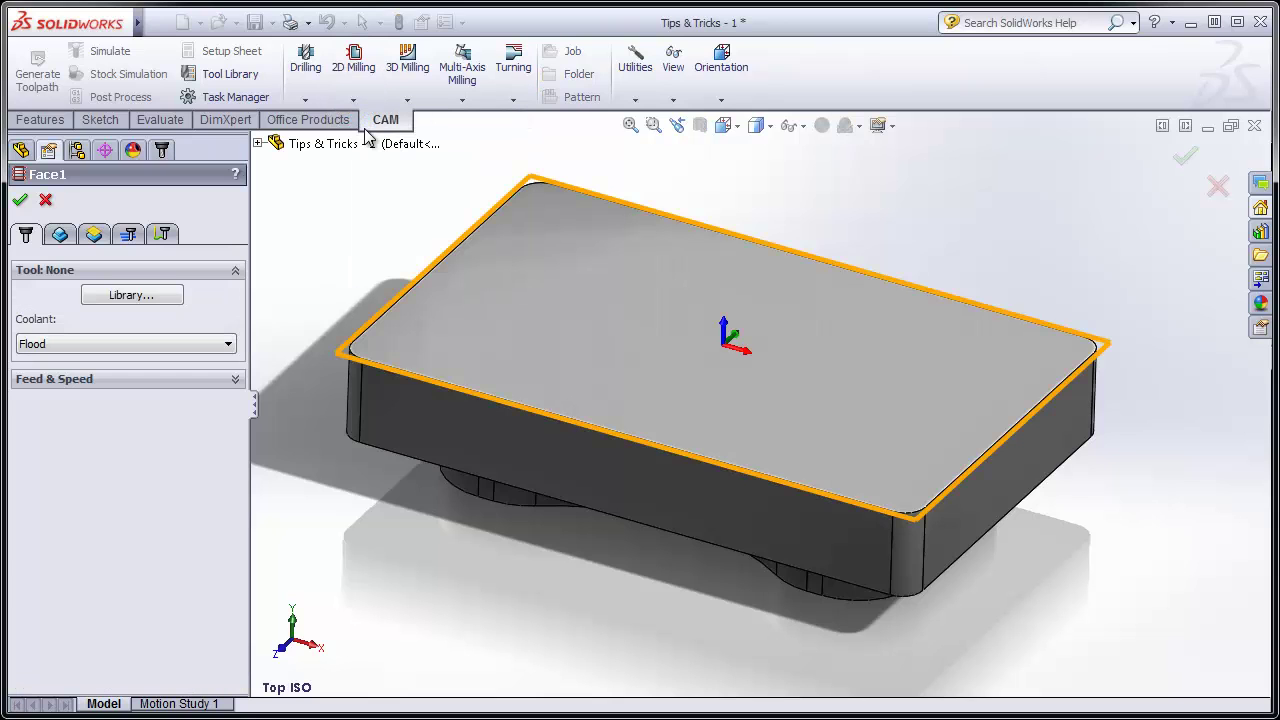
click(145, 294)
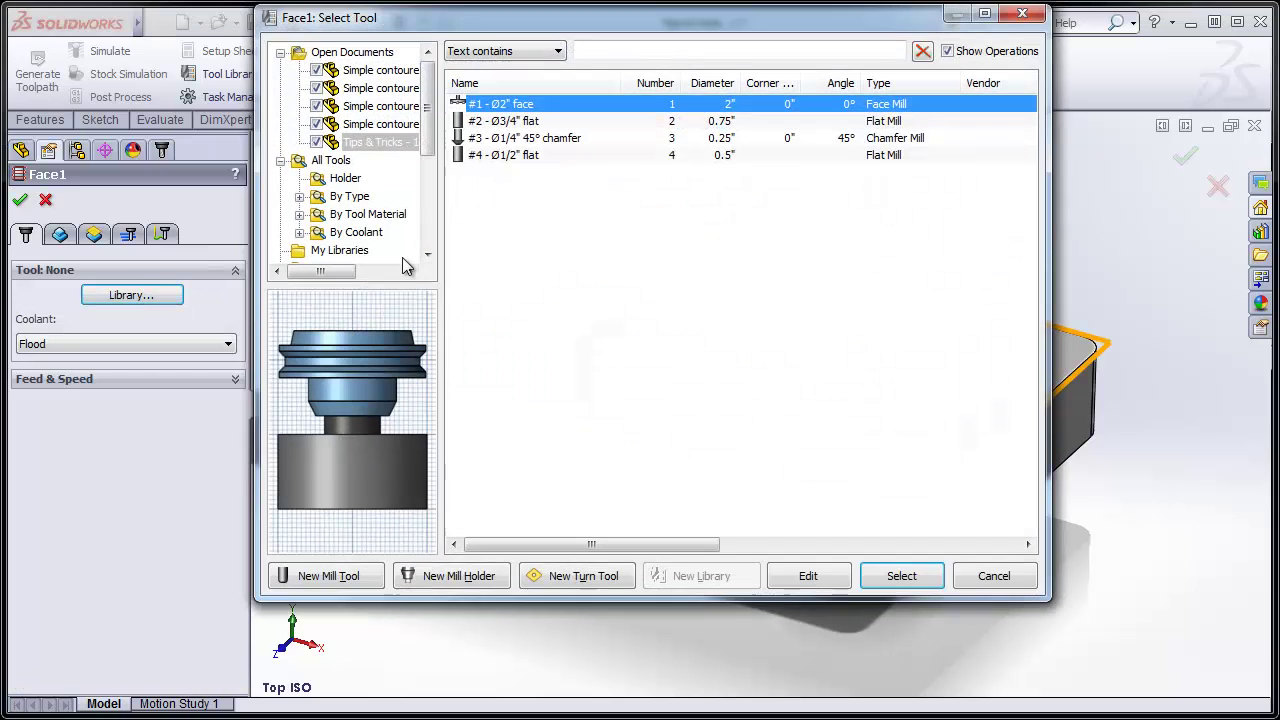
click(899, 576)
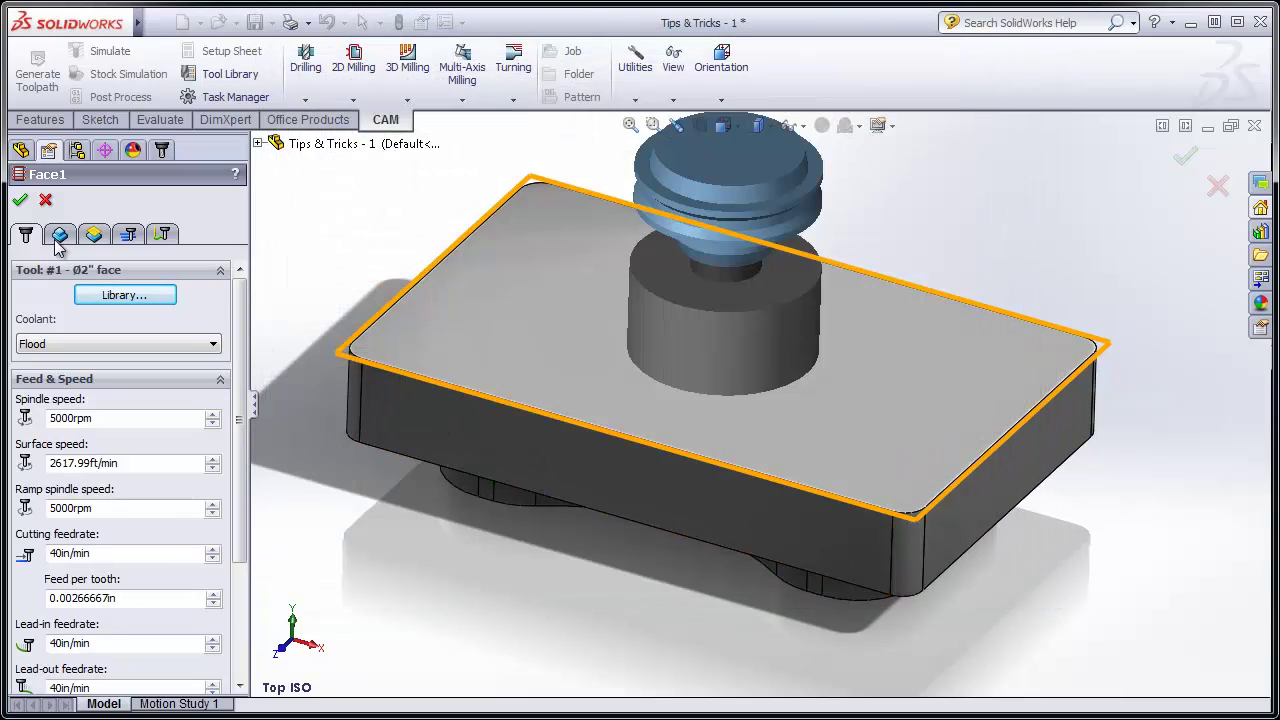
click(21, 201)
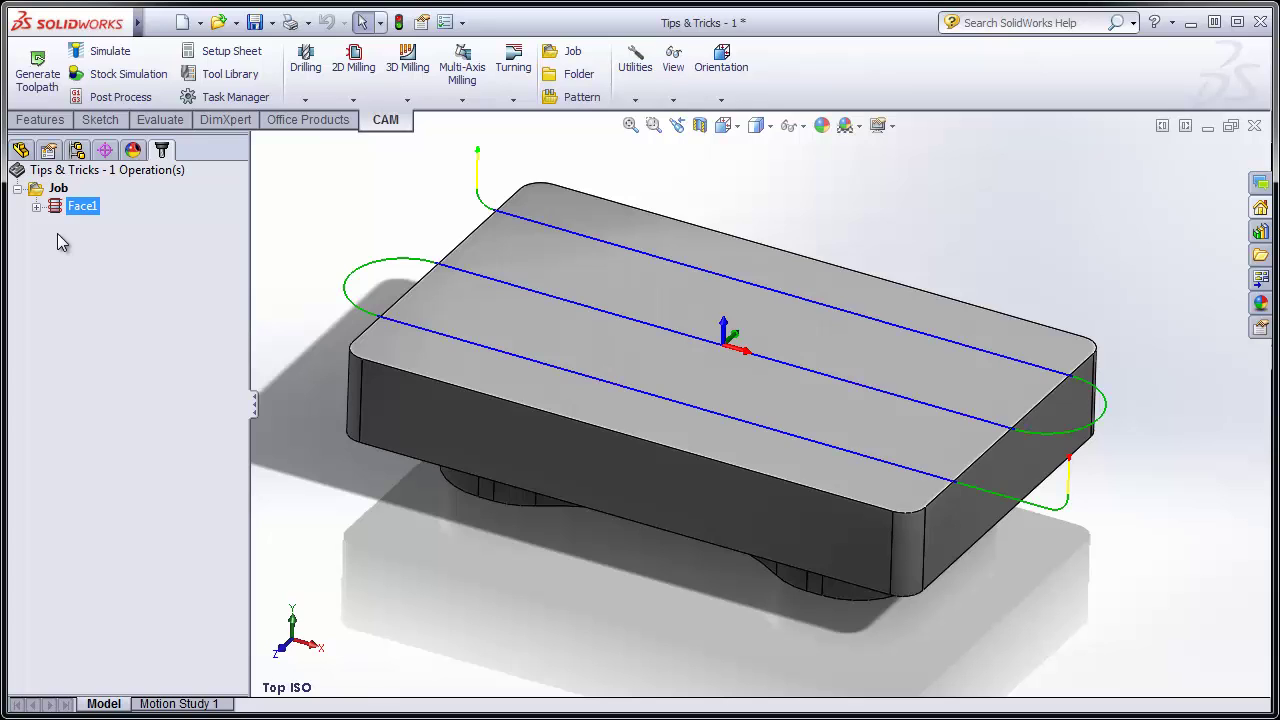
click(54, 190)
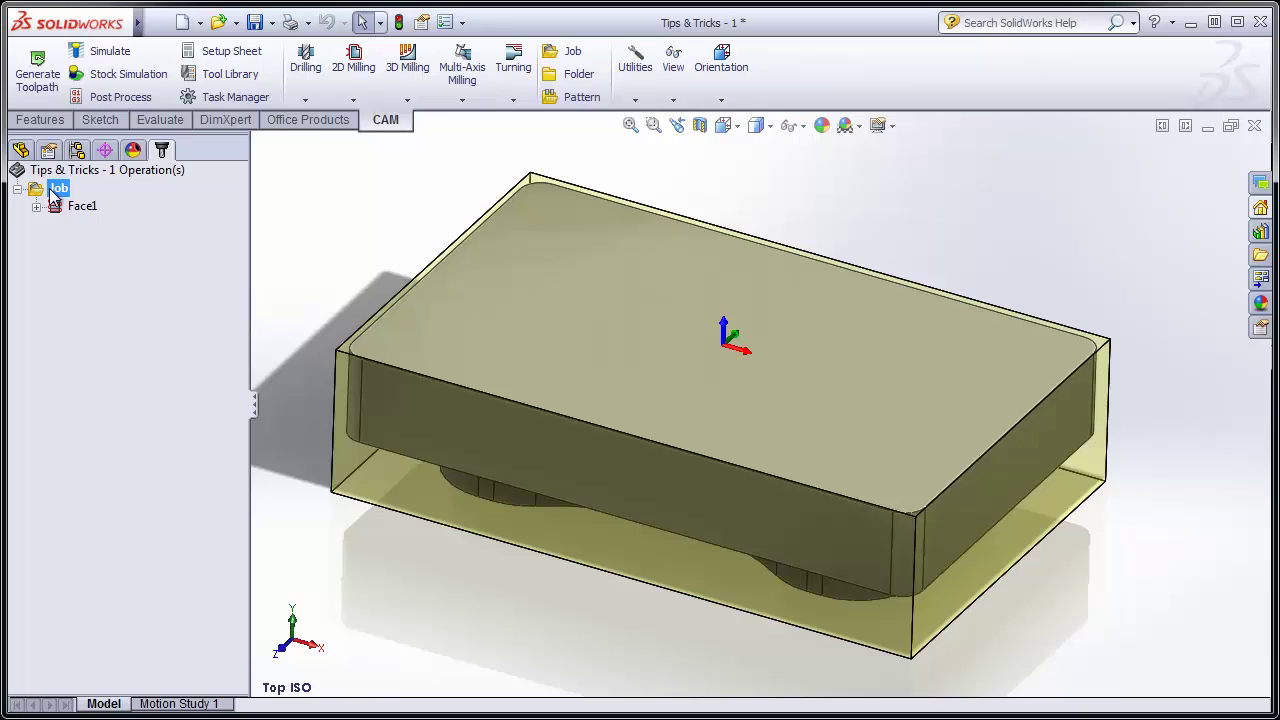
right_click(53, 194)
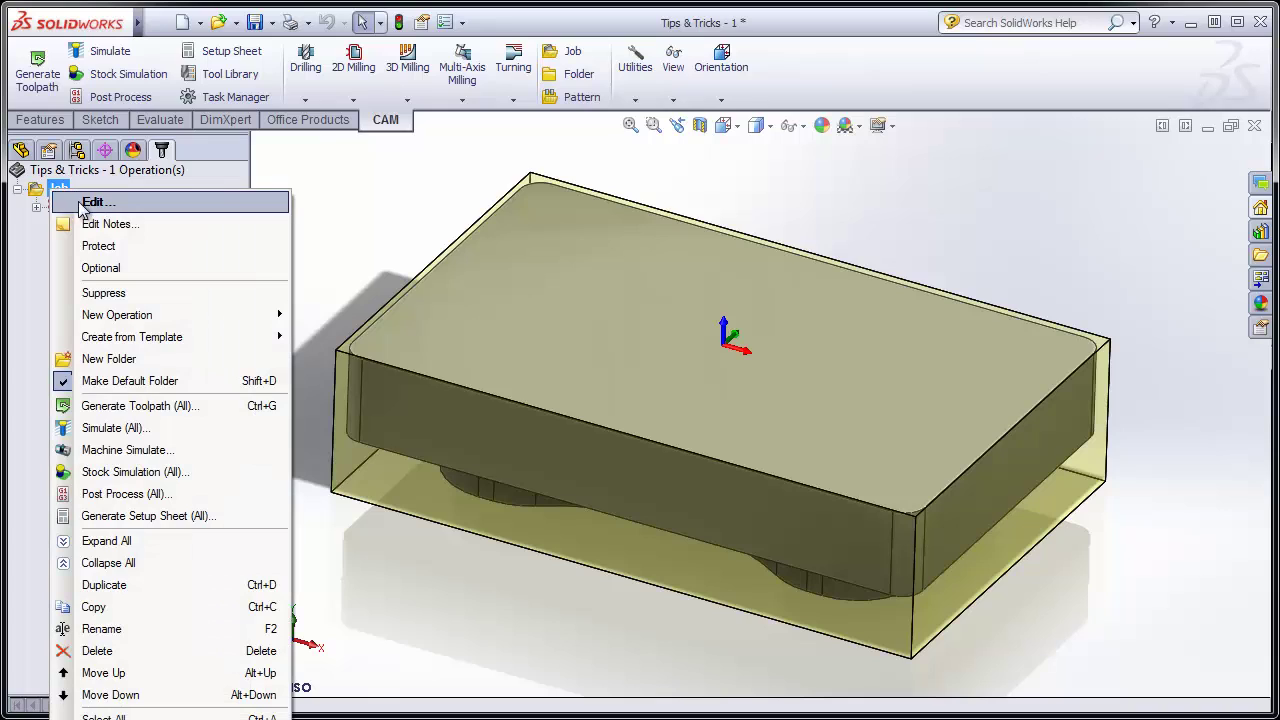
click(28, 240)
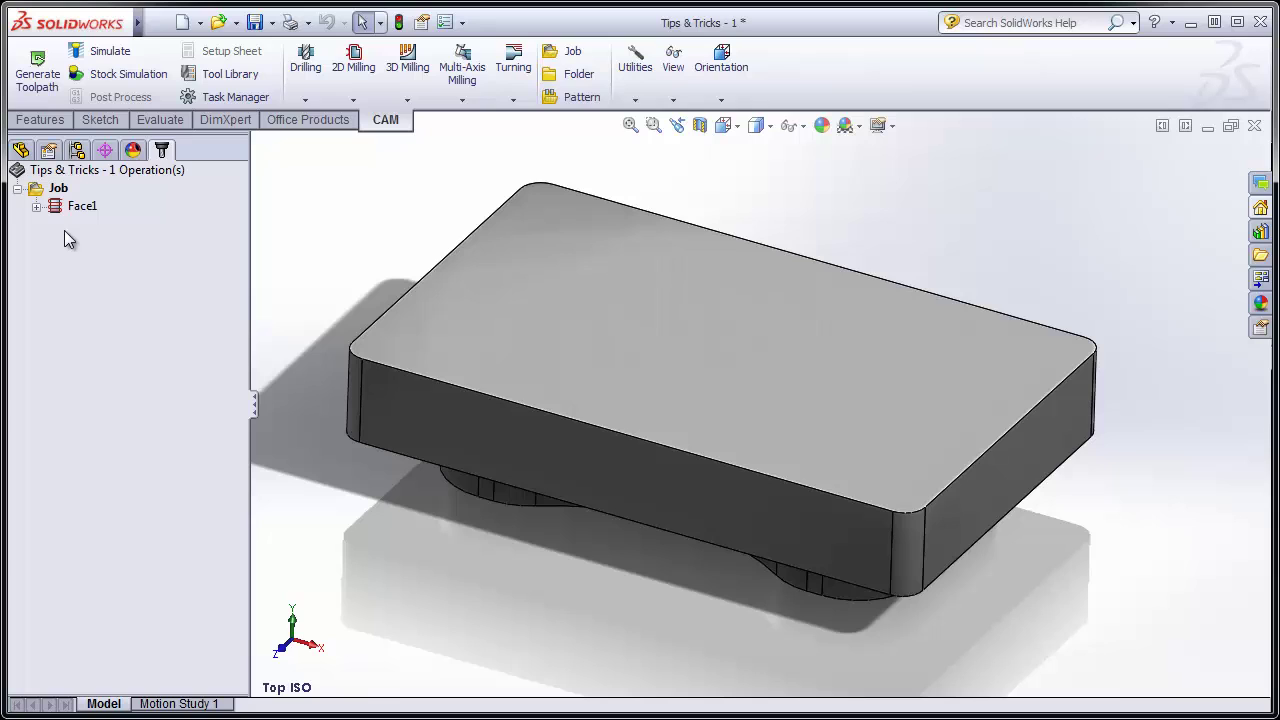
Step: Start a new 2D contour operation using the #2 Ø3/4" flat mill
right_click(68, 238)
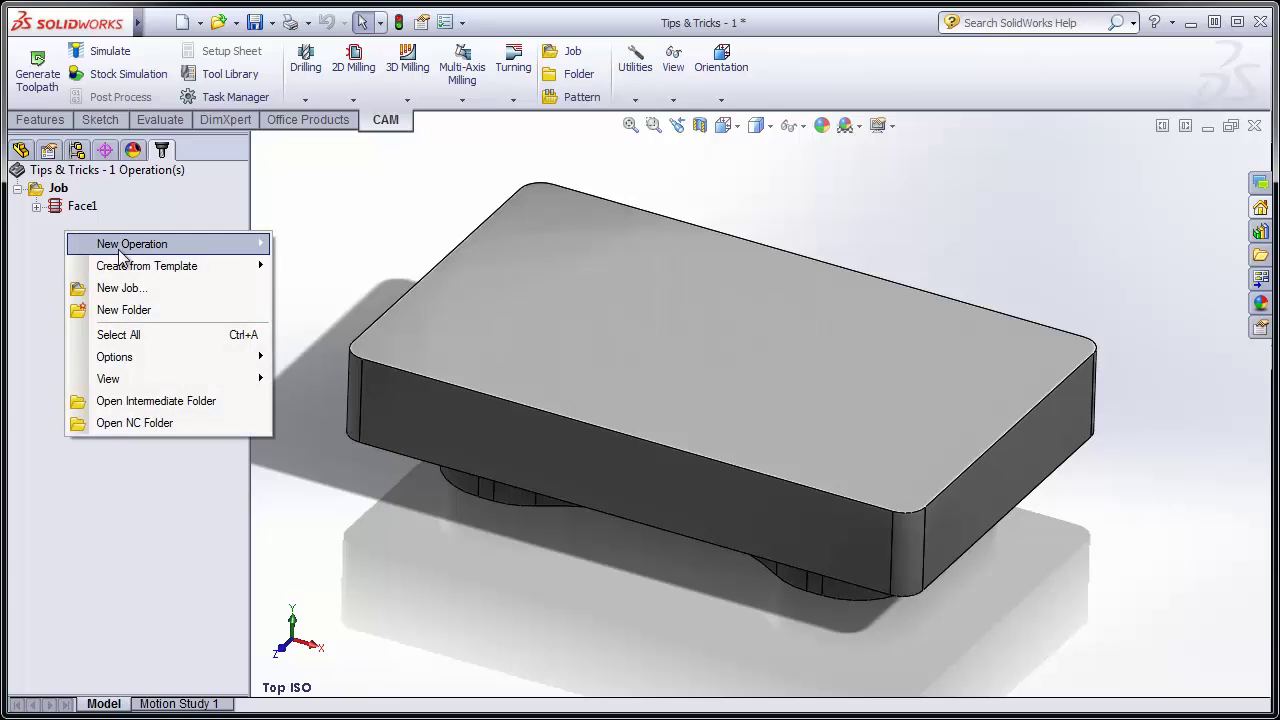
mouse_move(120, 250)
mouse_move(343, 273)
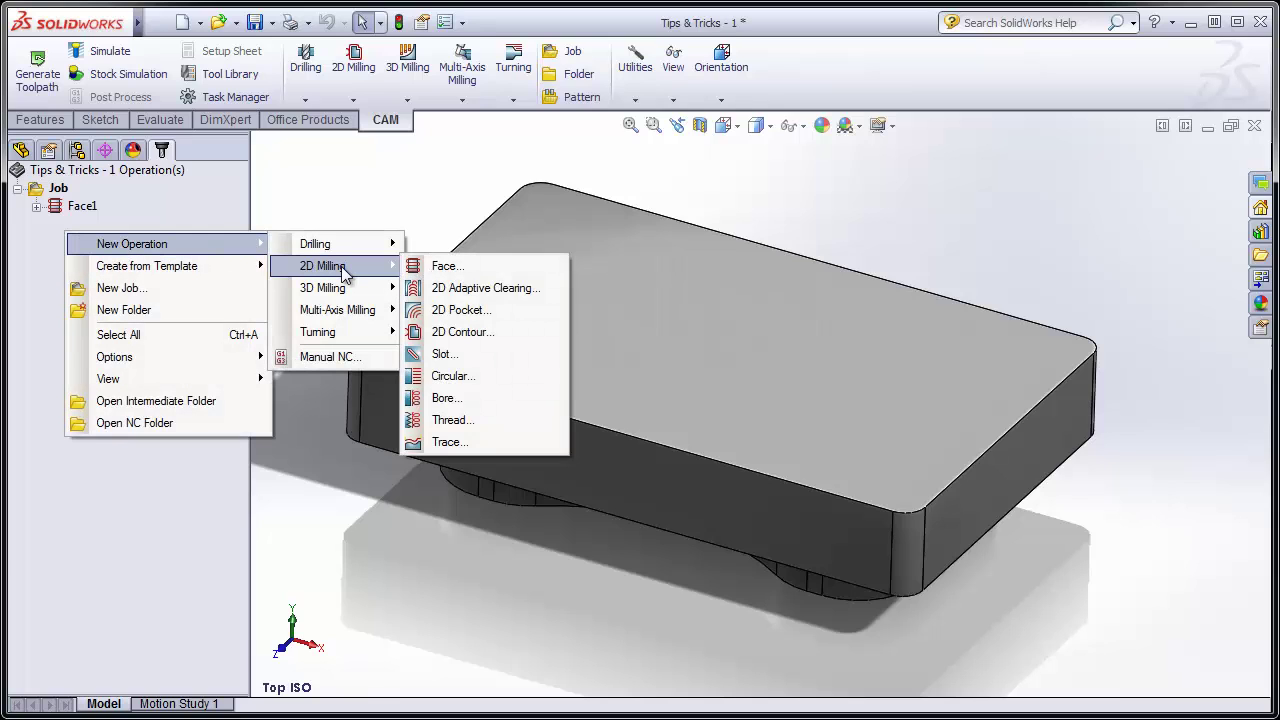
click(450, 333)
click(138, 295)
click(527, 160)
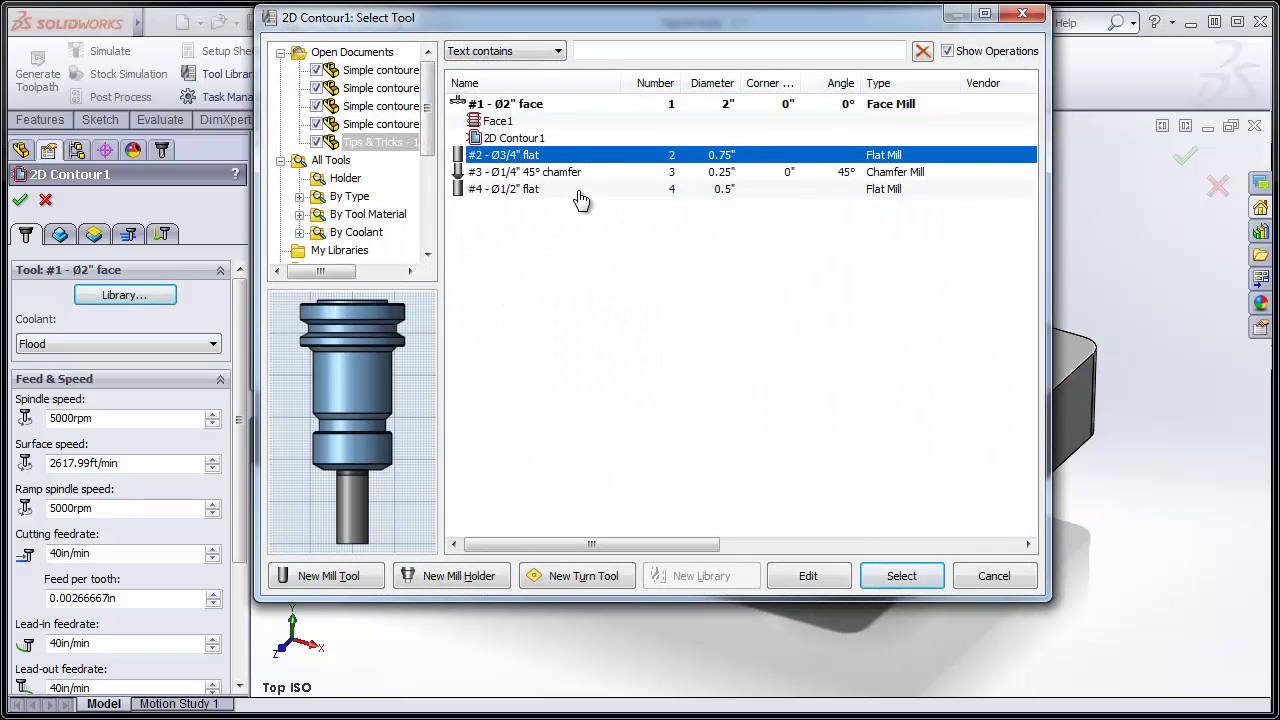
click(905, 577)
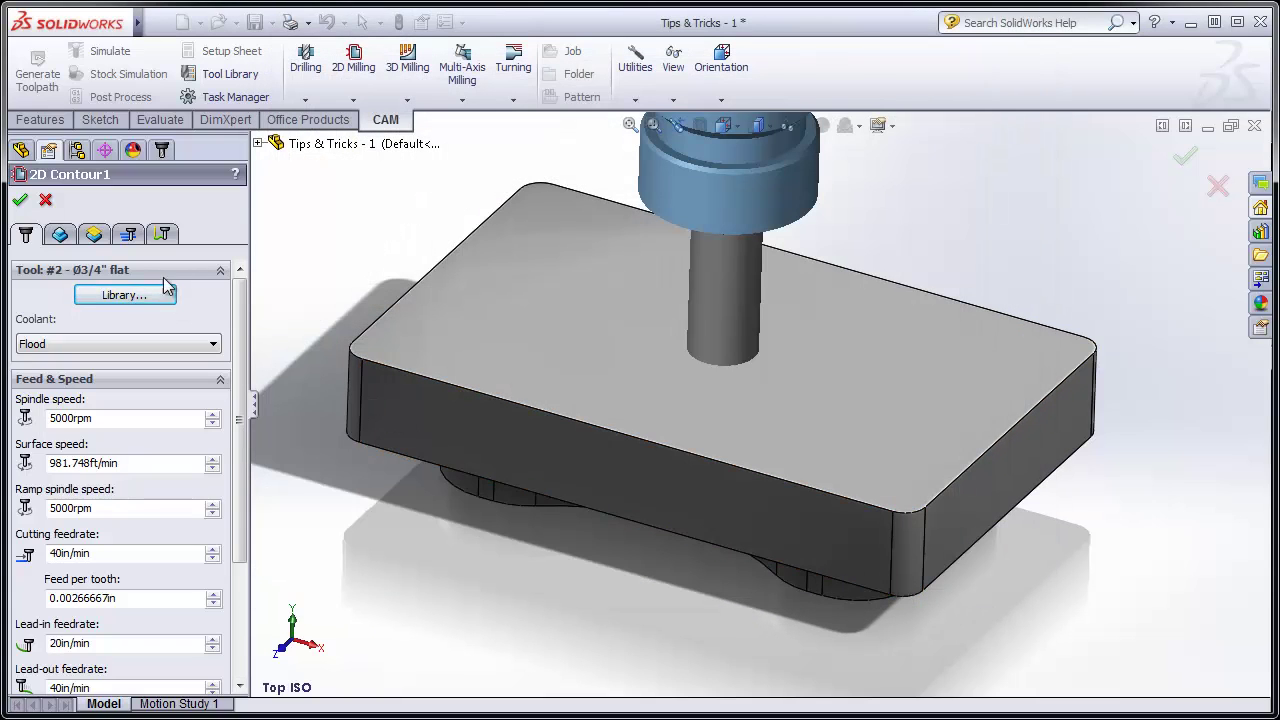
Step: Contour the part's bottom edge with multiple finishing passes enabled and generate it
click(60, 234)
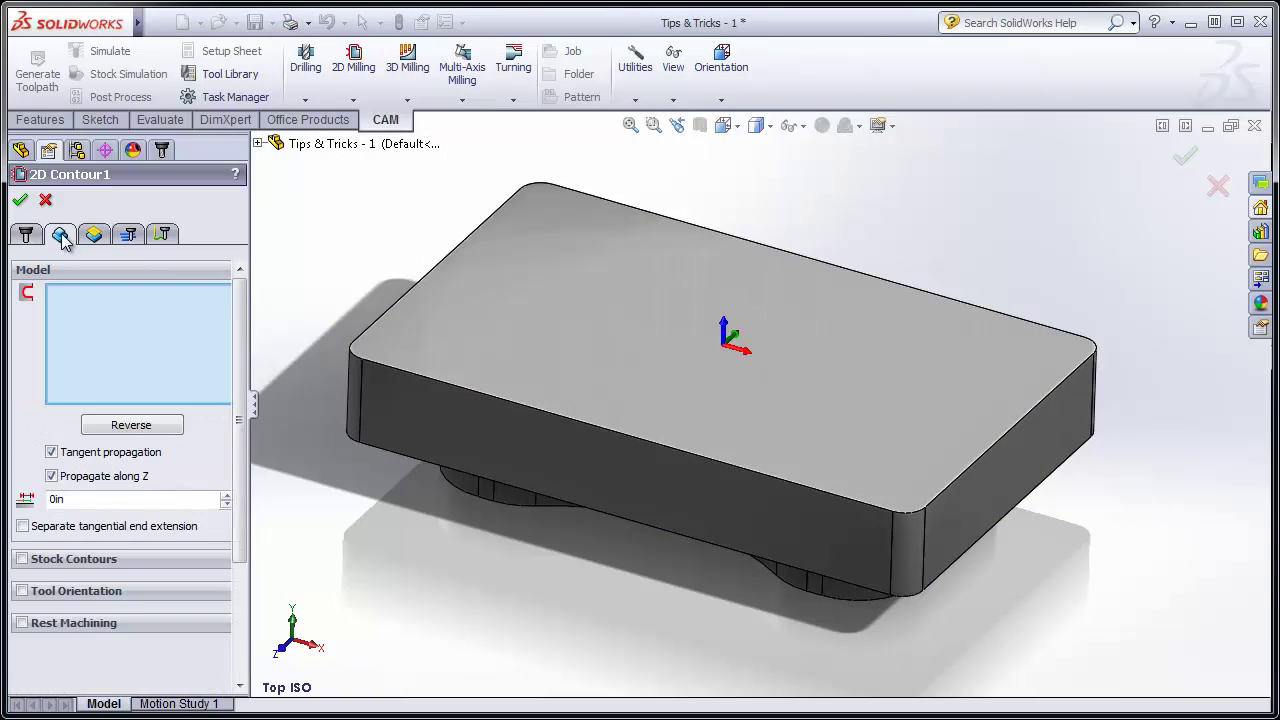
click(871, 588)
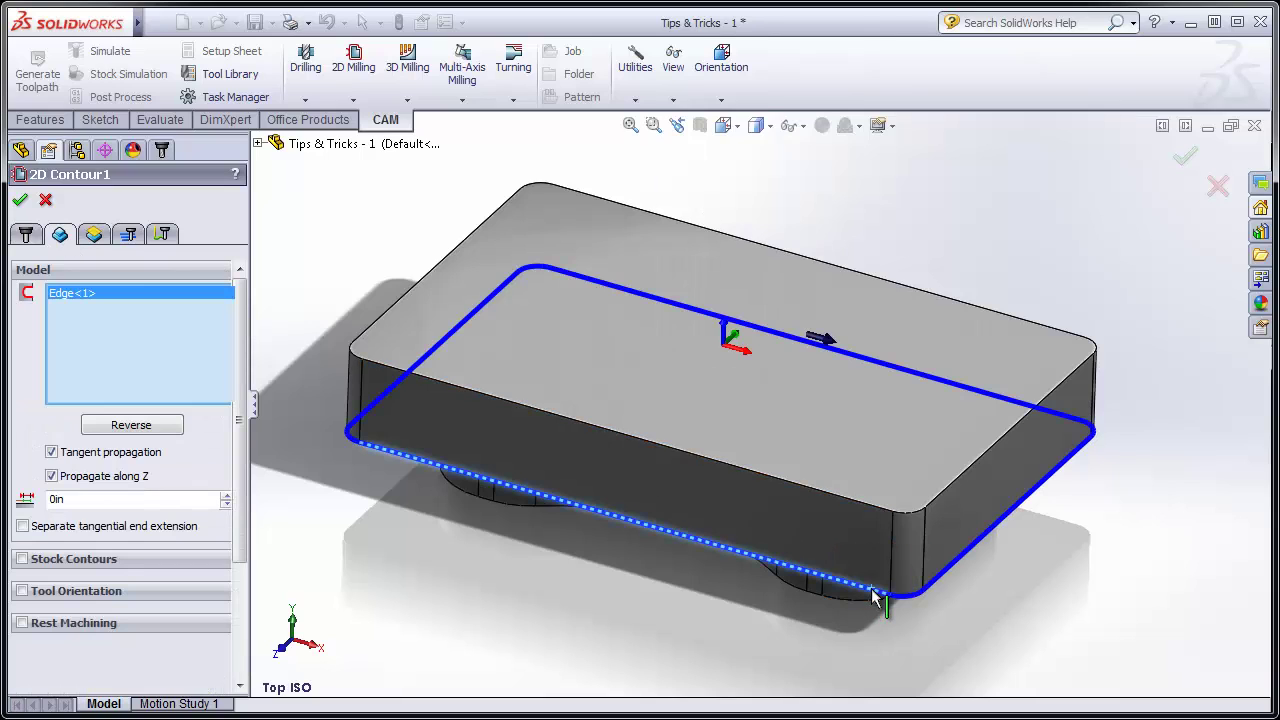
click(130, 236)
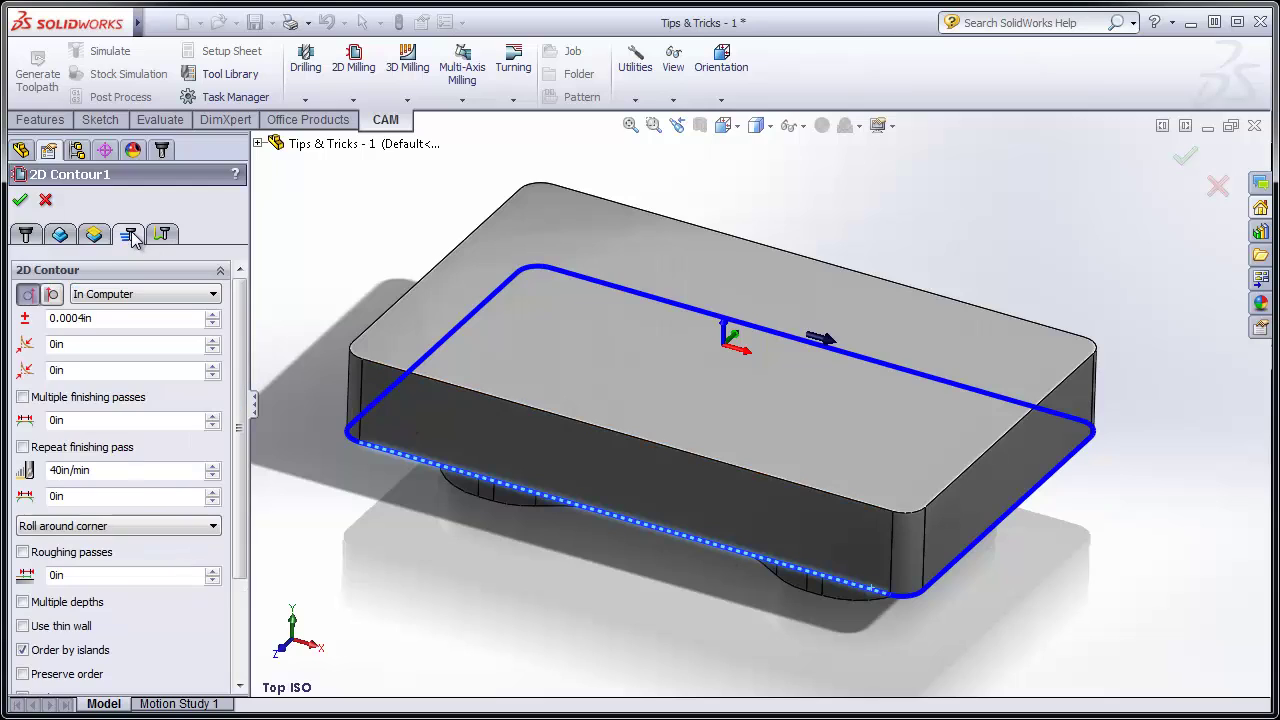
click(77, 399)
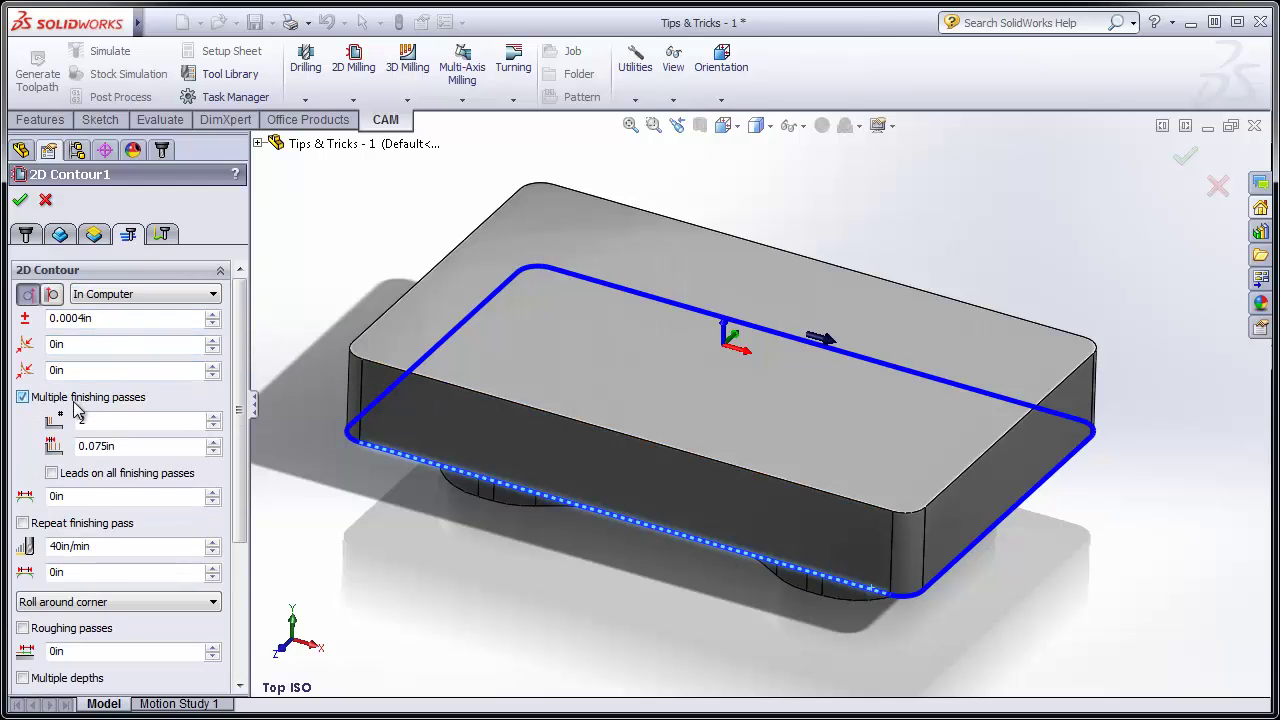
click(20, 200)
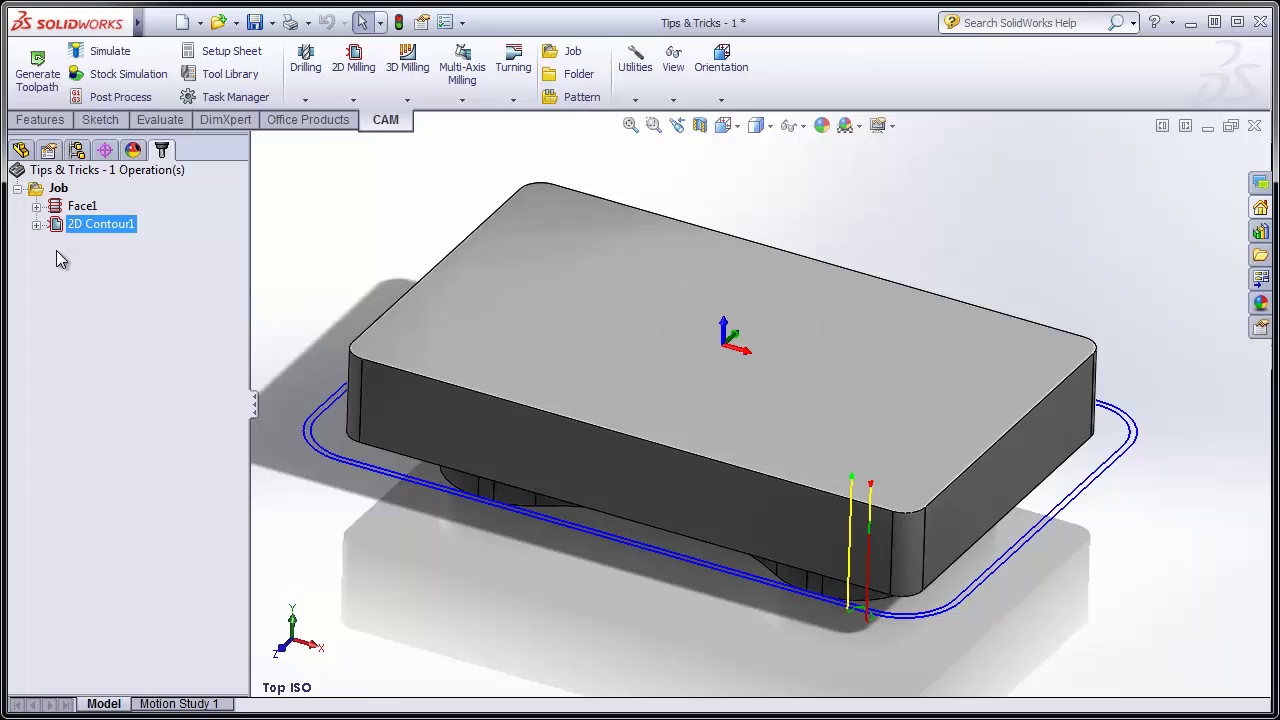
Step: Switch to the Bottom ISO view and hide the contour toolpath
key(space)
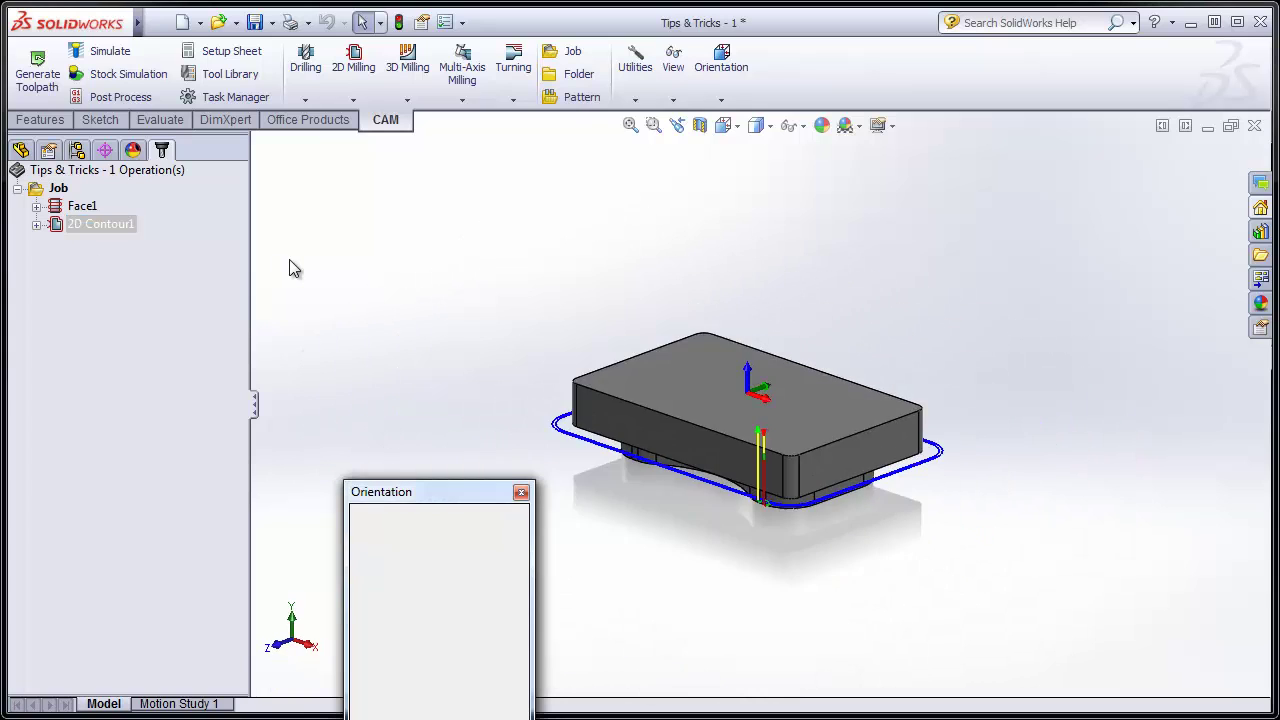
click(416, 646)
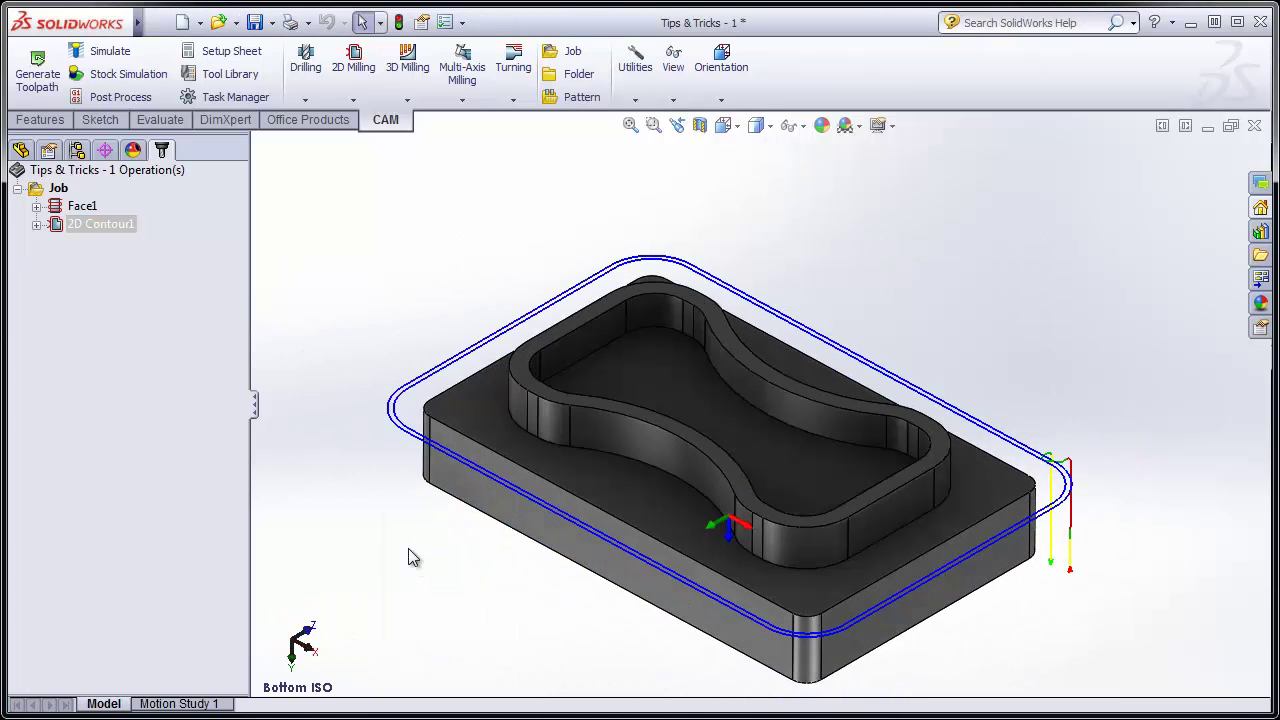
click(170, 418)
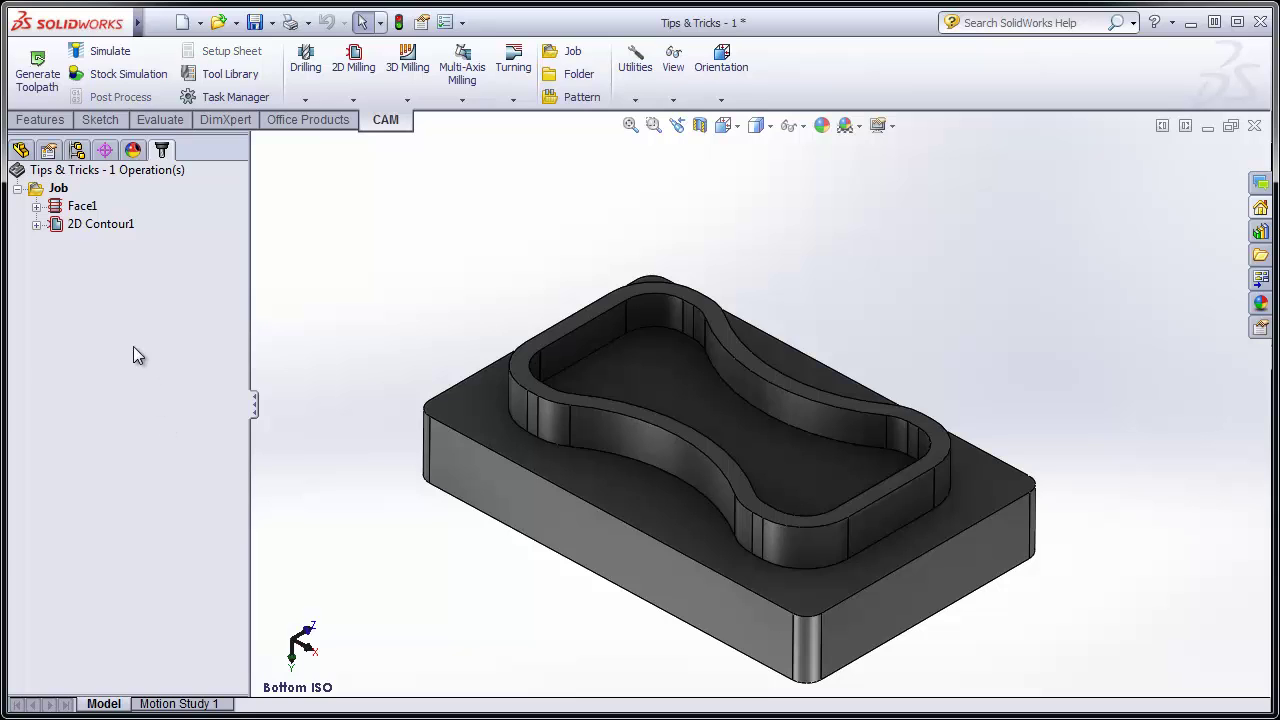
Step: Duplicate the Job into Job (1) holding Face2 and 2D Contour2
right_click(57, 191)
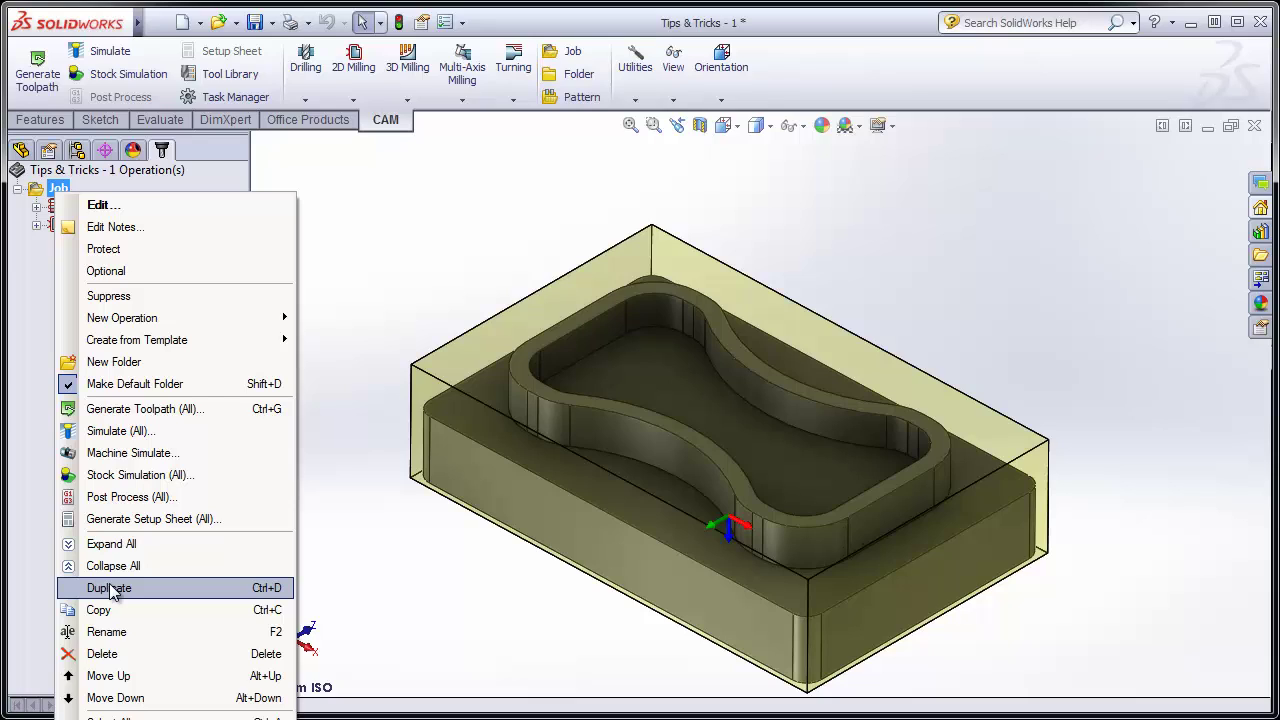
click(110, 588)
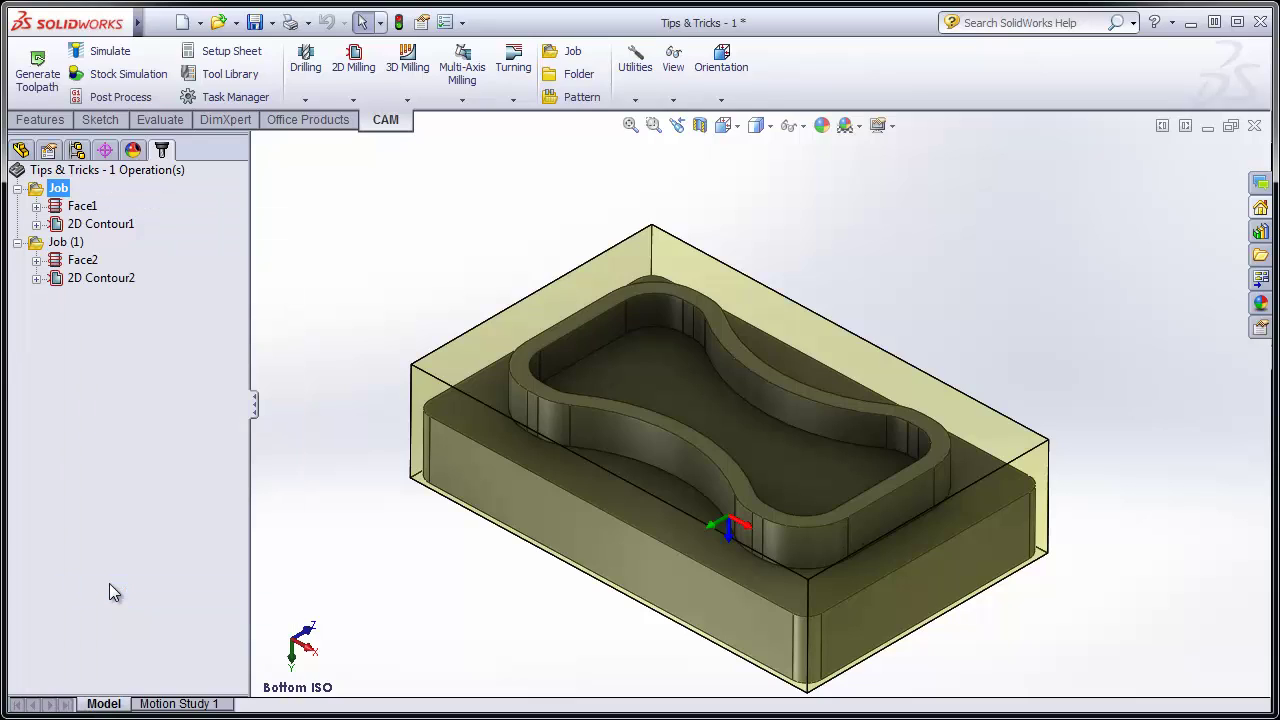
click(52, 245)
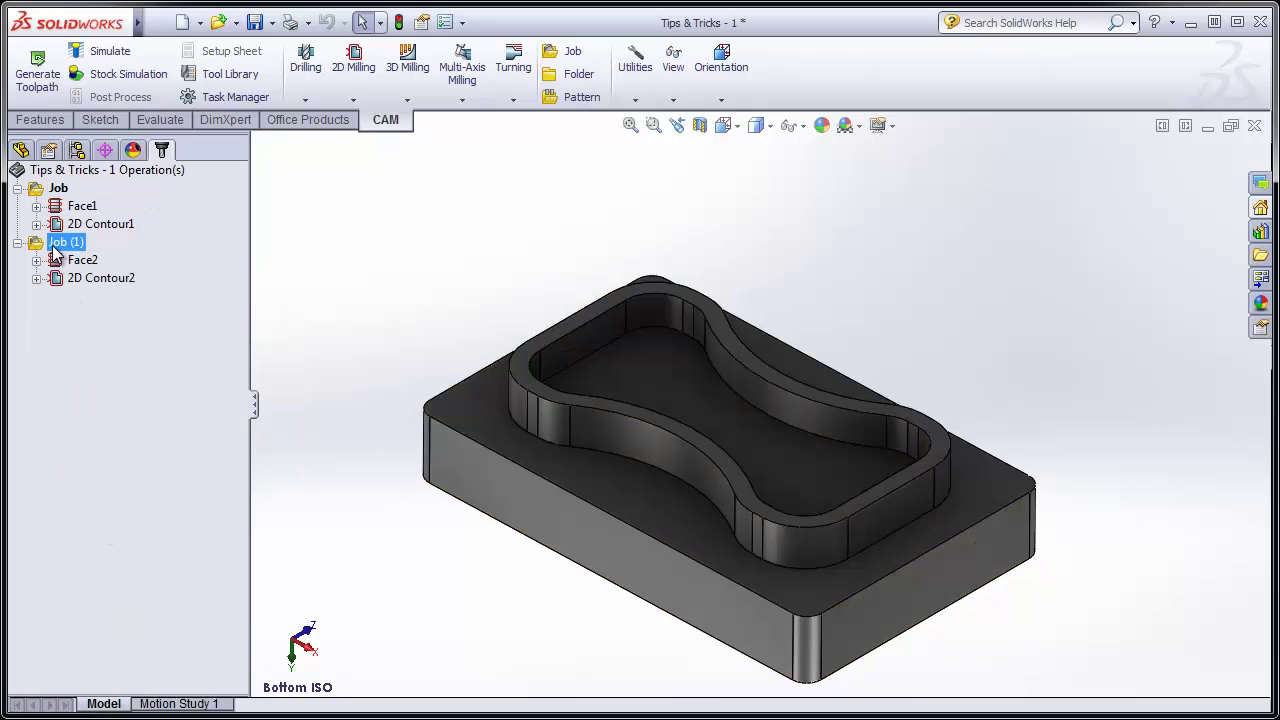
Step: Make Job (1) the default folder and display its Face2 facing toolpath
right_click(55, 253)
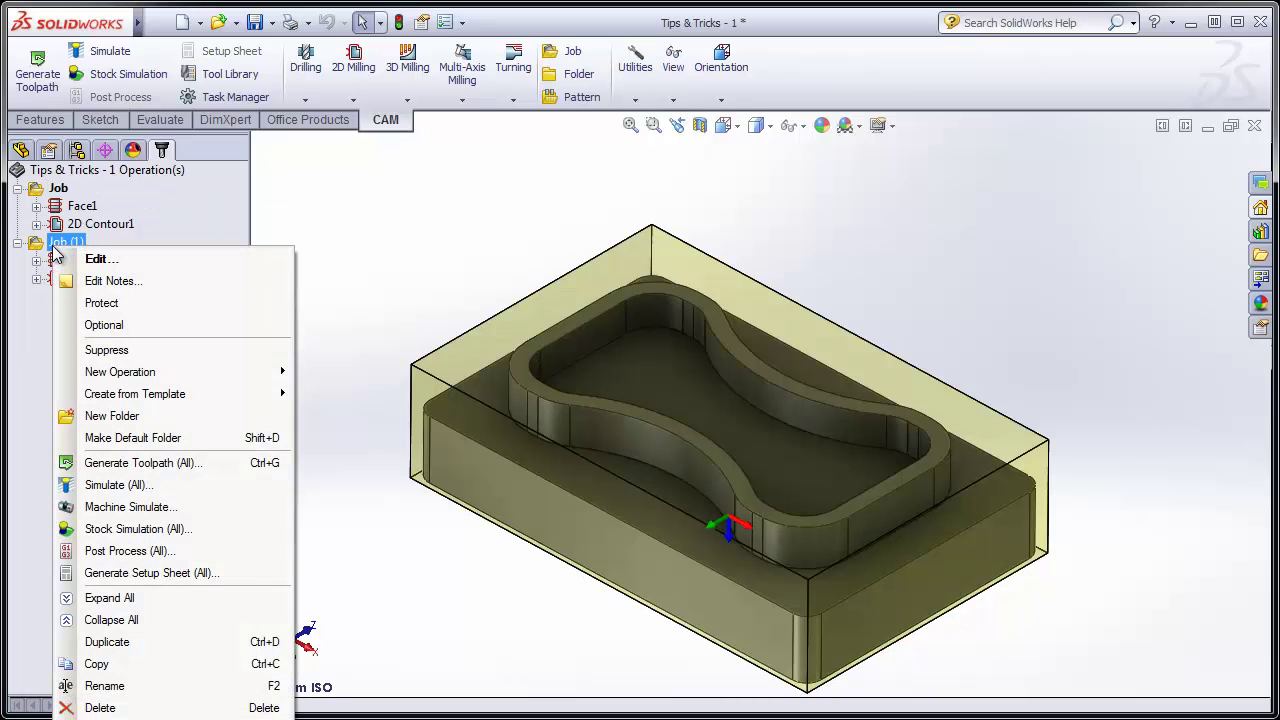
click(118, 440)
click(85, 309)
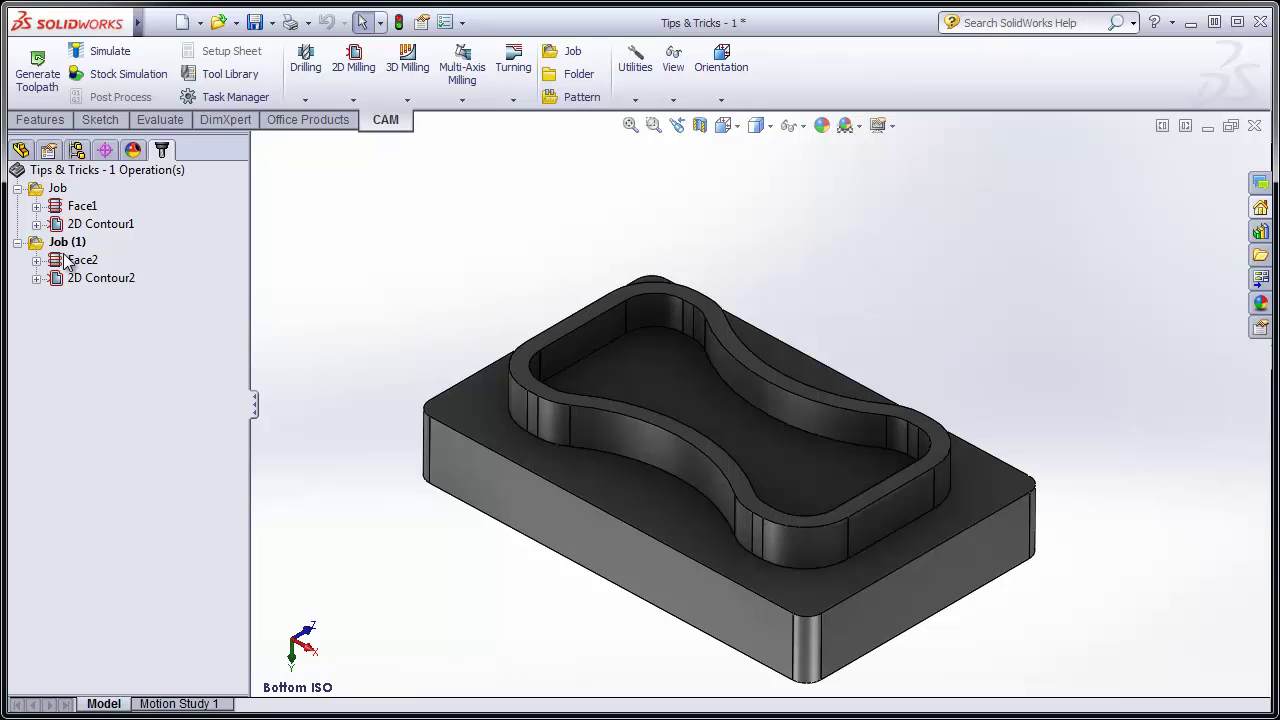
click(80, 262)
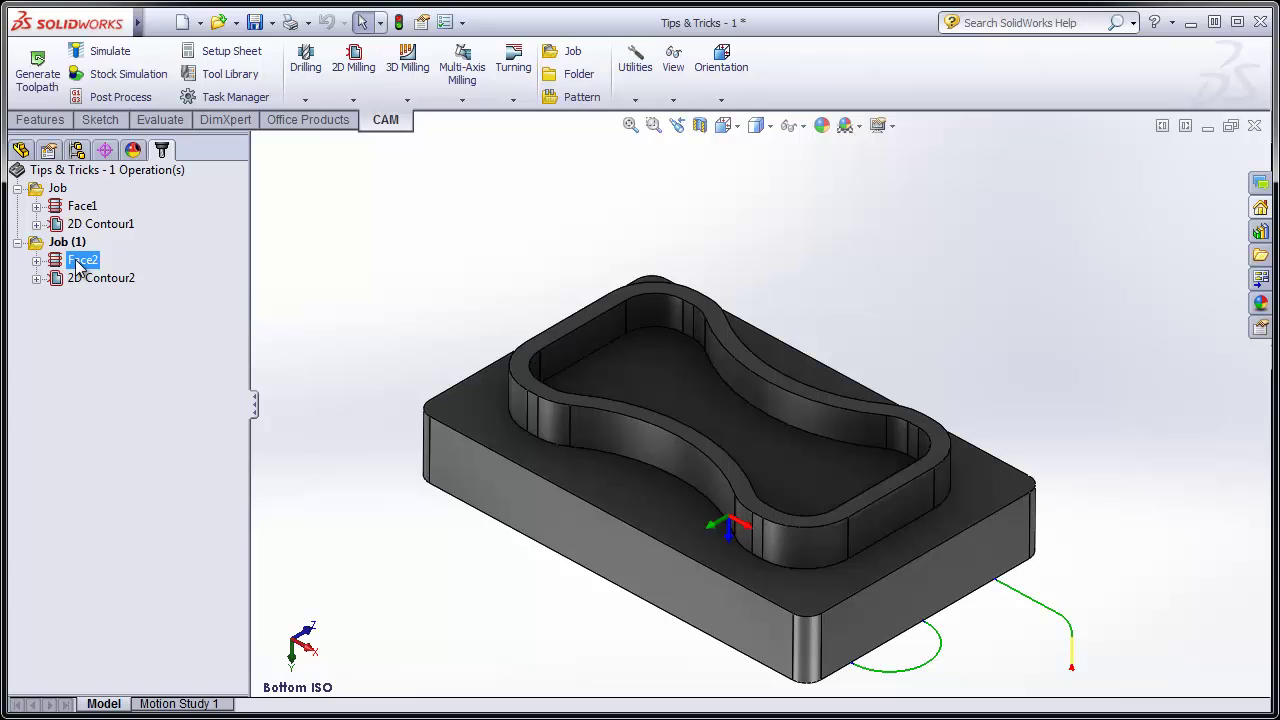
Step: Change Job (1)'s WCS orientation from the Top Plane to the part's upper face
right_click(67, 242)
click(92, 251)
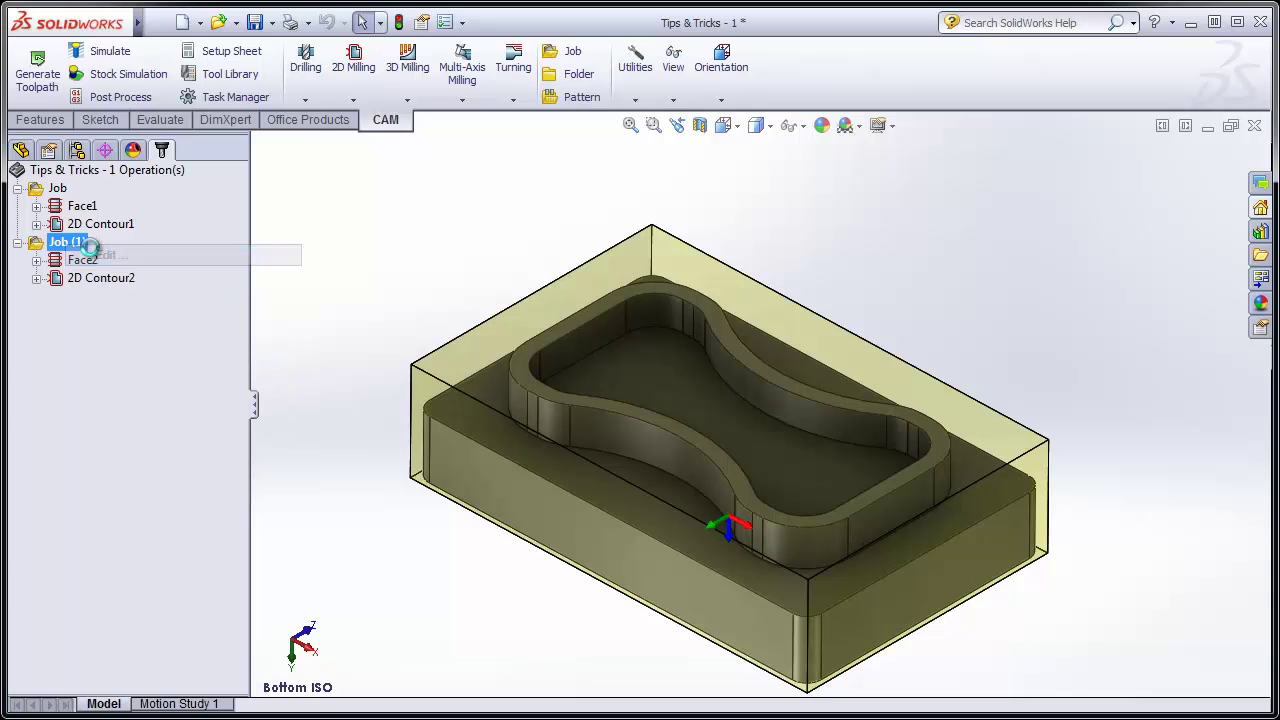
drag(249, 309, 240, 457)
click(105, 490)
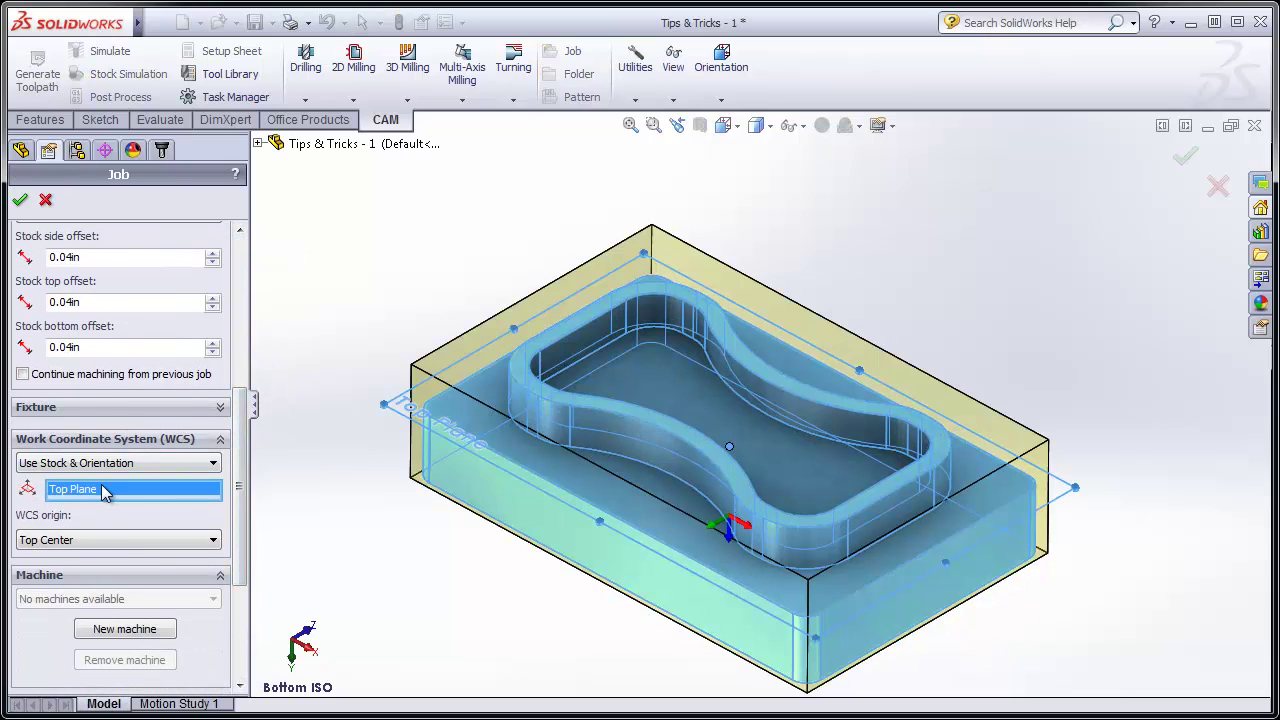
click(523, 369)
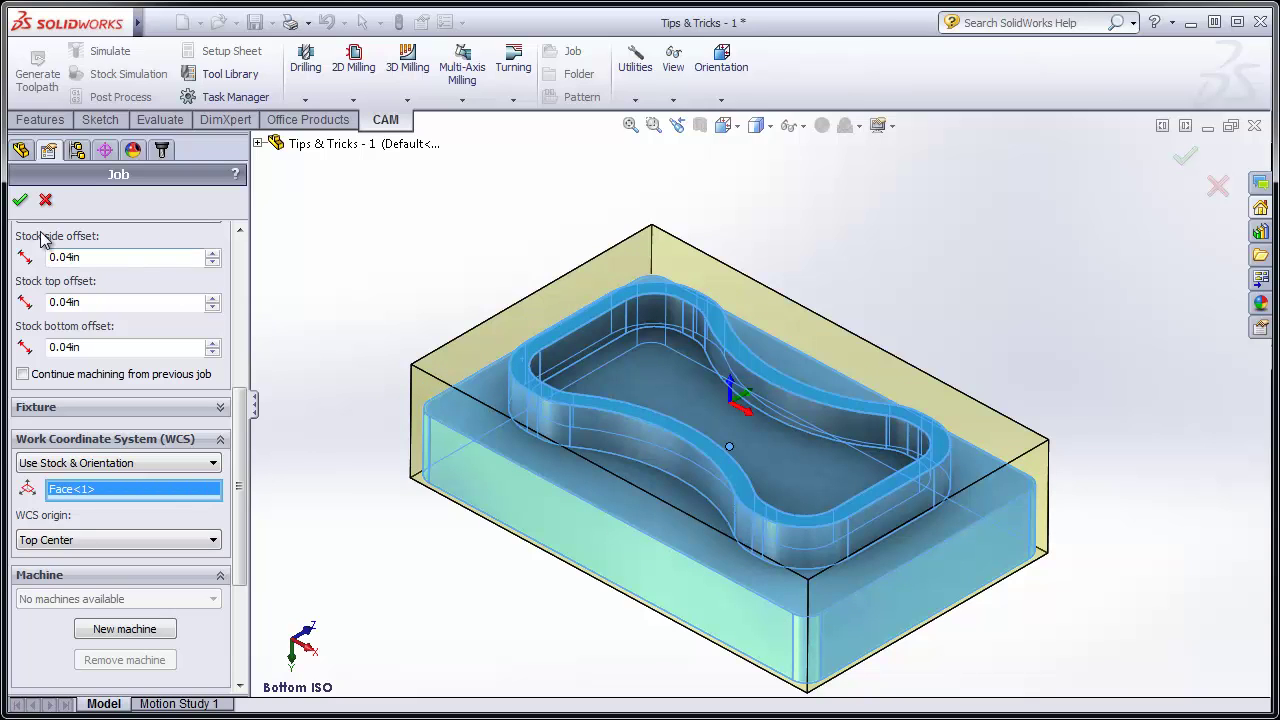
click(20, 199)
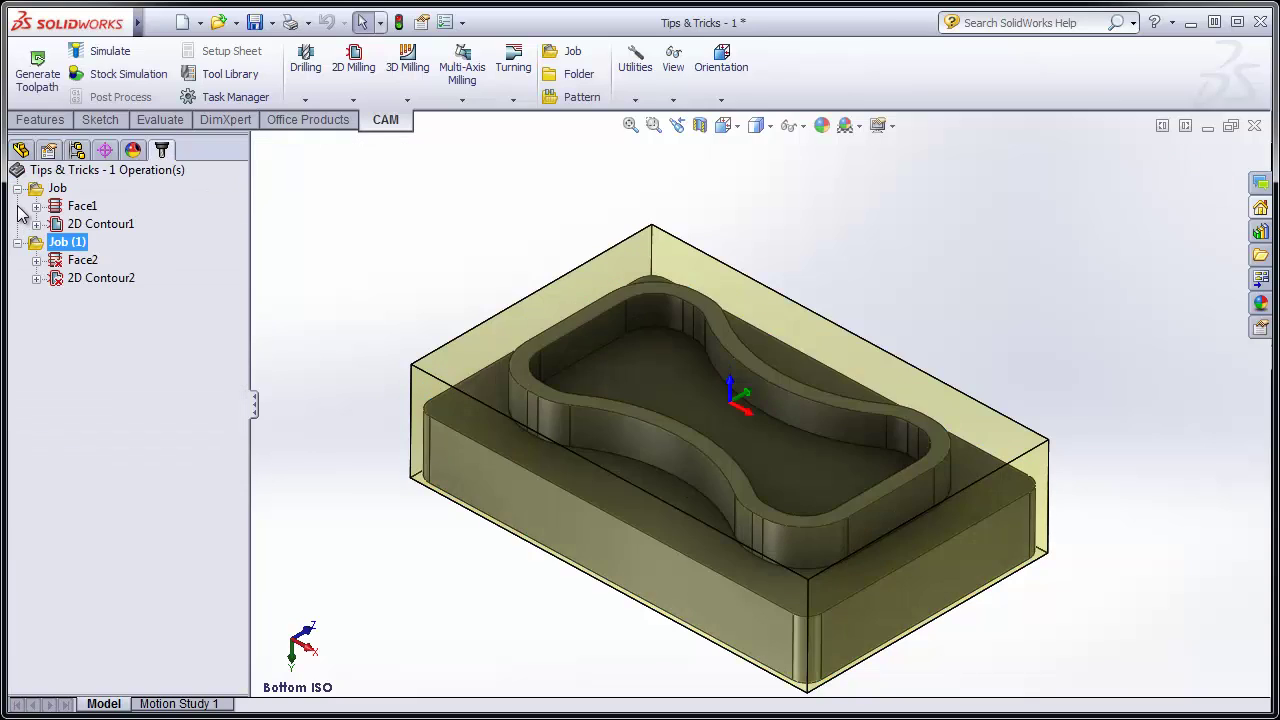
Step: Delete 2D Contour2 from Job (1) and regenerate the Face2 toolpath
click(91, 286)
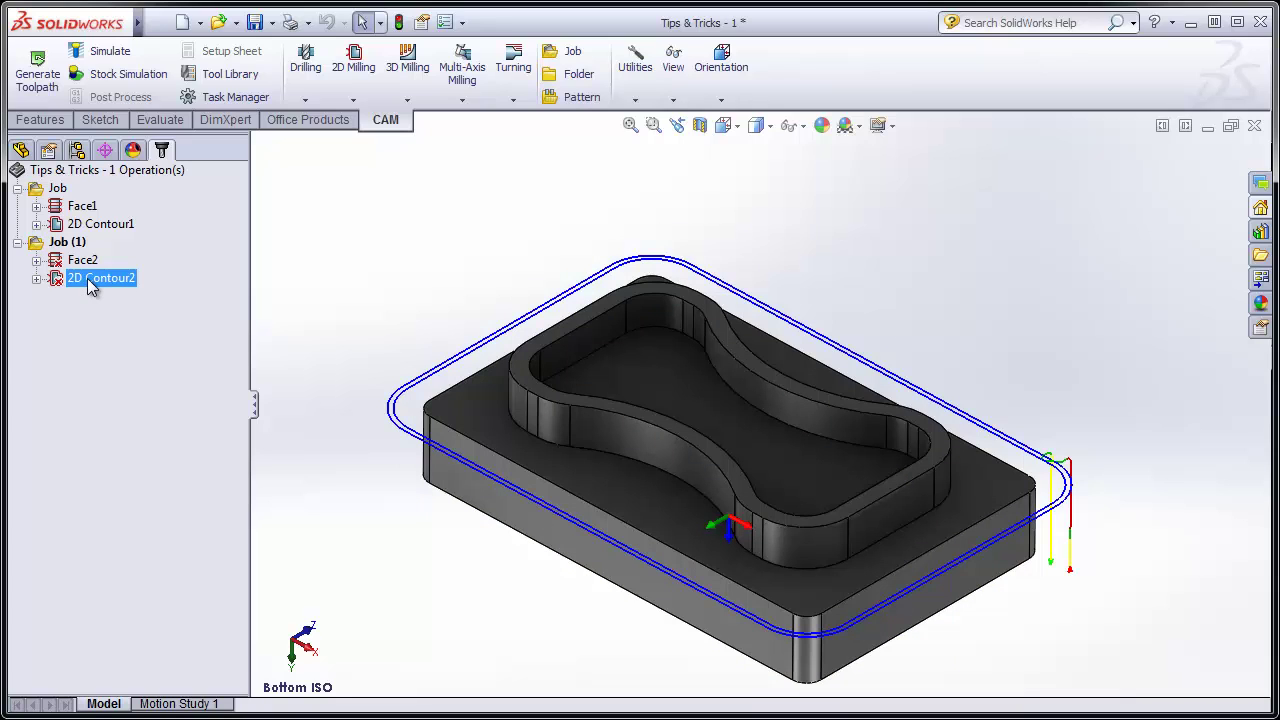
key(Delete)
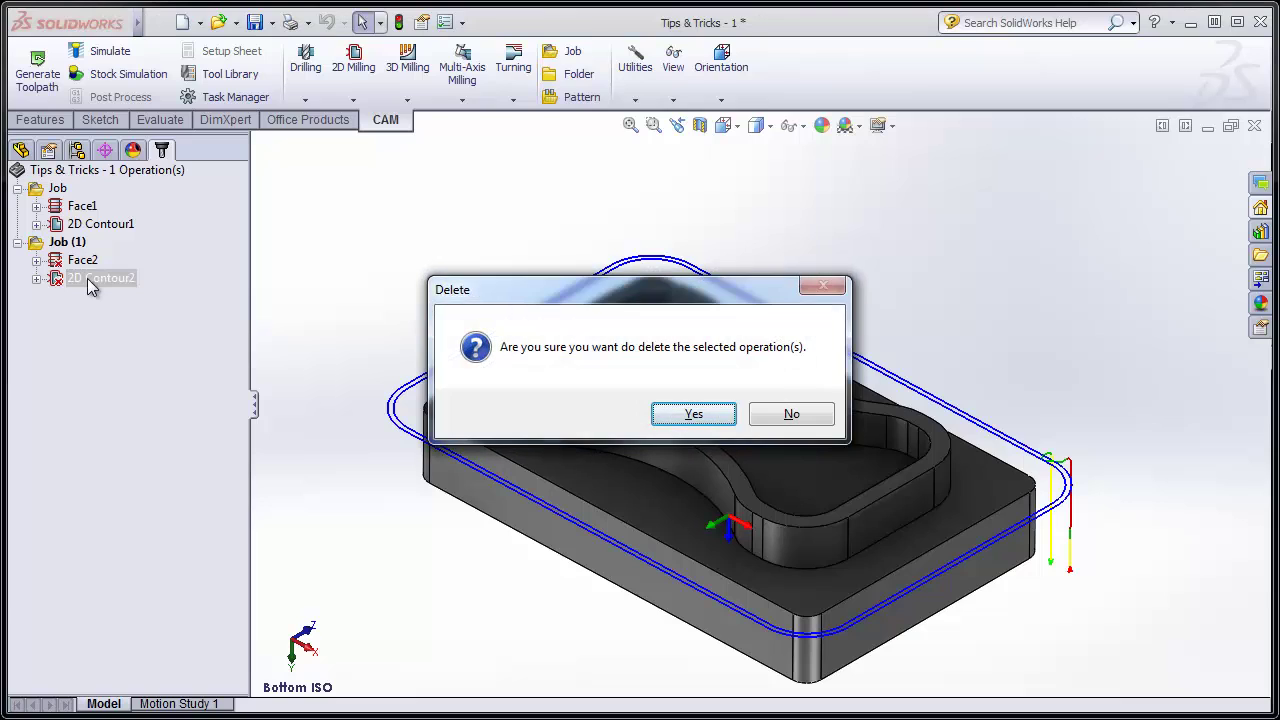
click(690, 414)
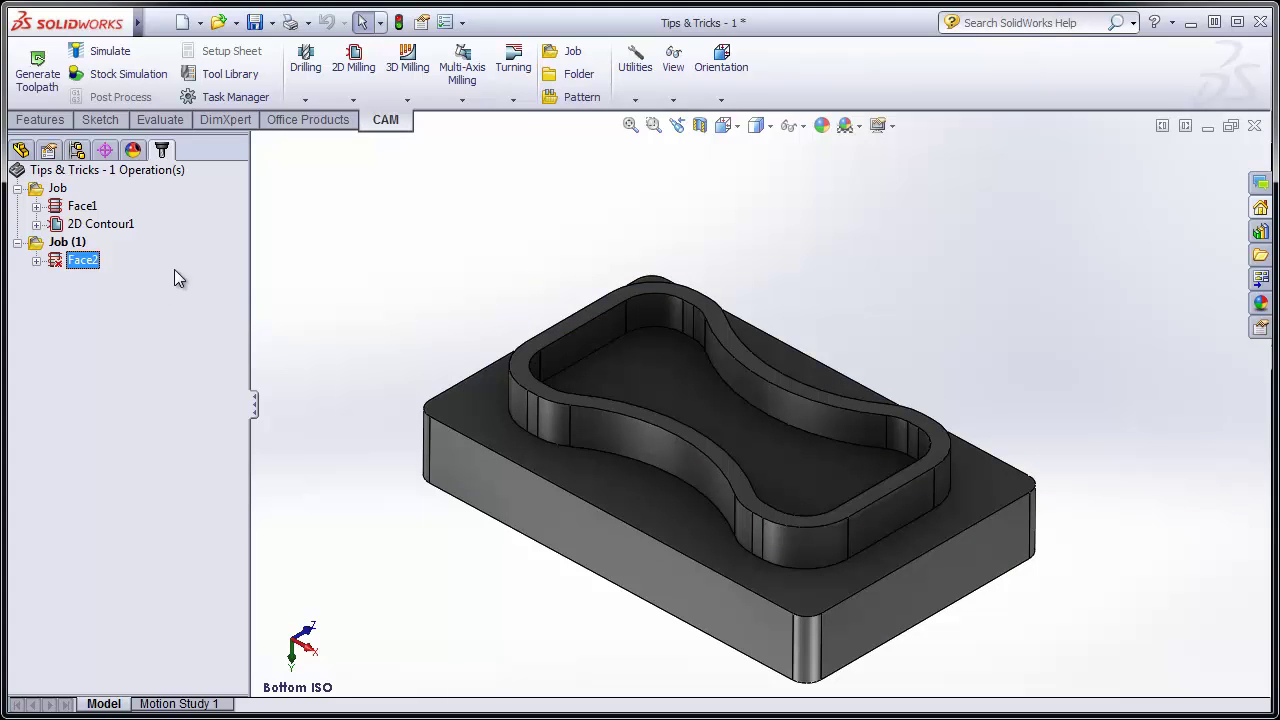
click(50, 80)
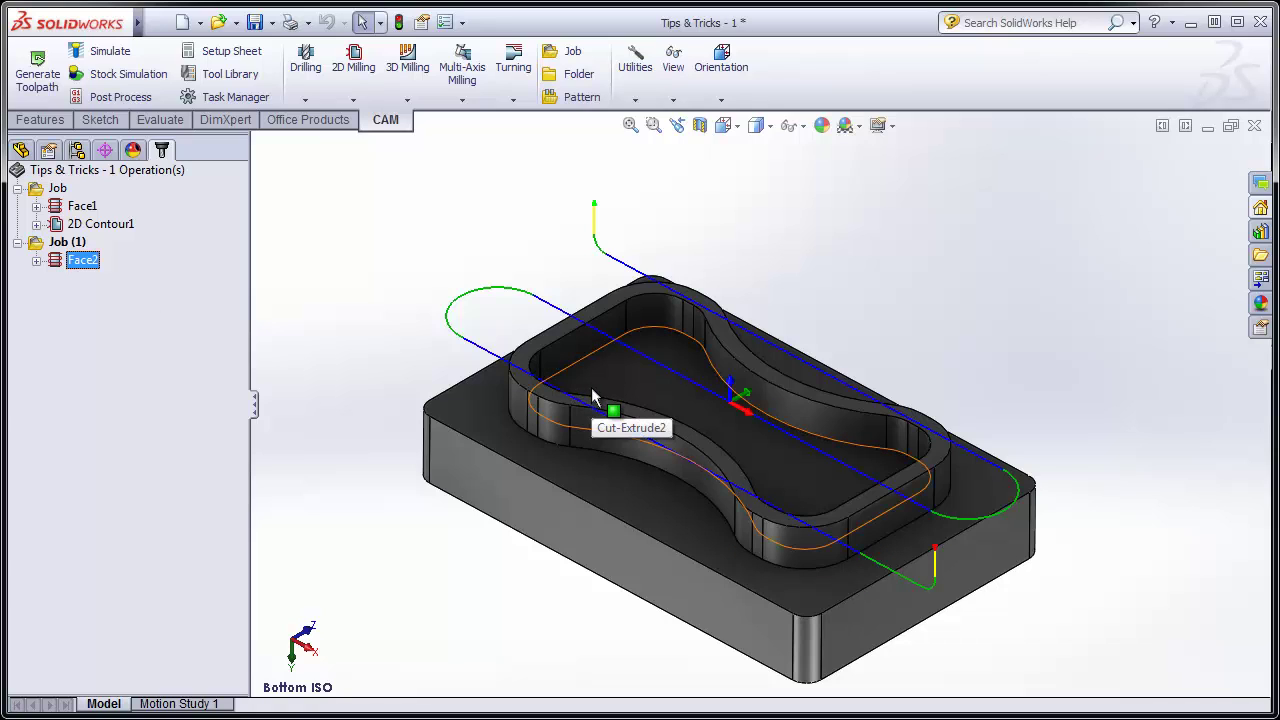
Step: Start a 2D Adaptive Clearing operation using the #2 Ø3/4" flat end mill
click(354, 75)
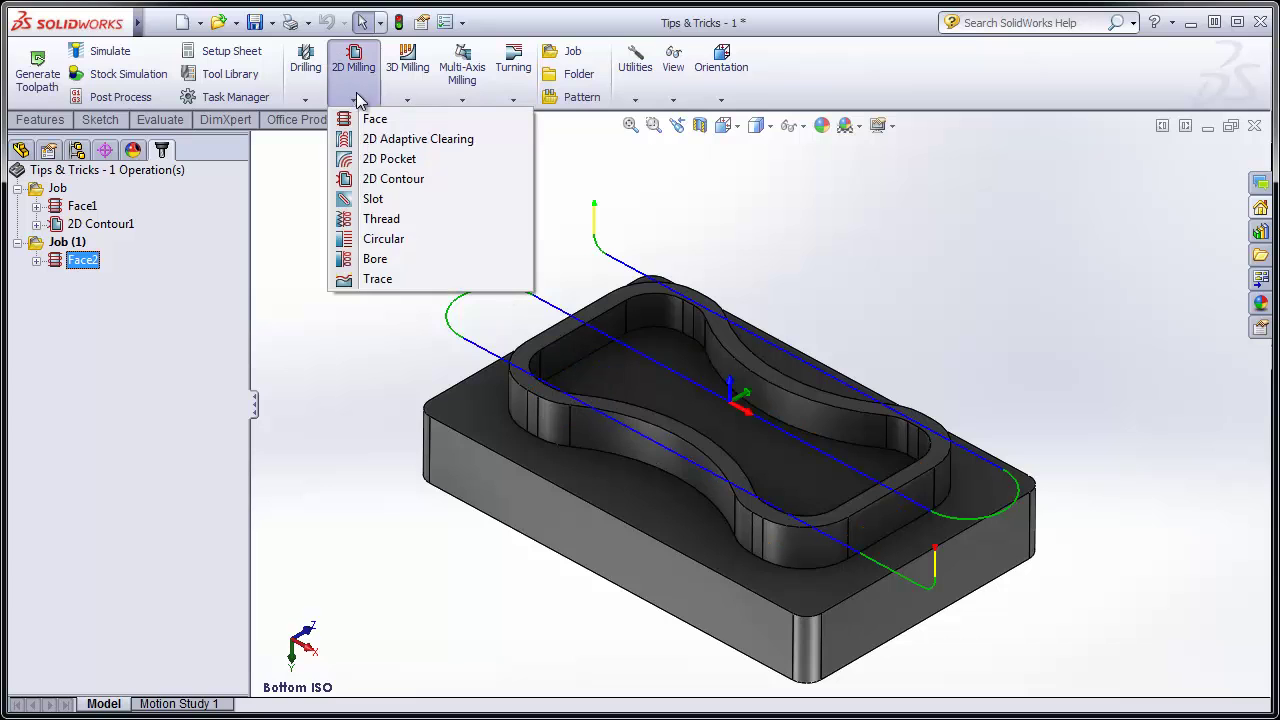
click(389, 140)
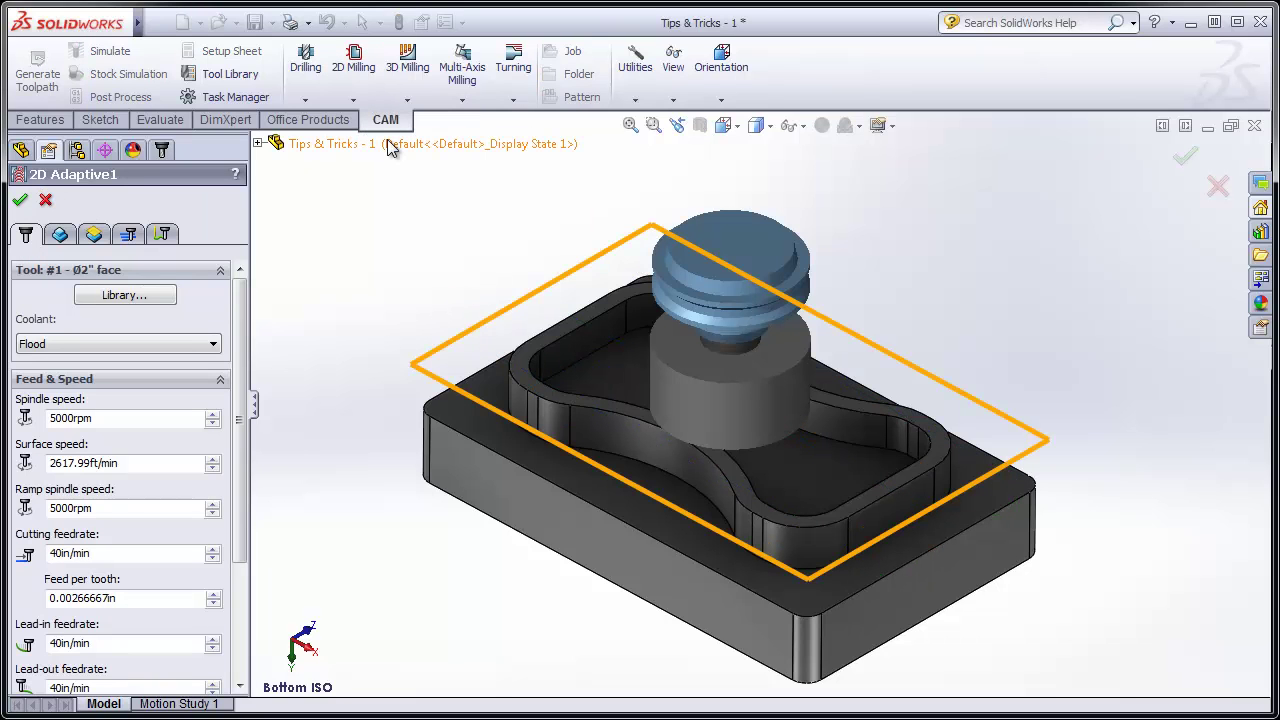
click(130, 297)
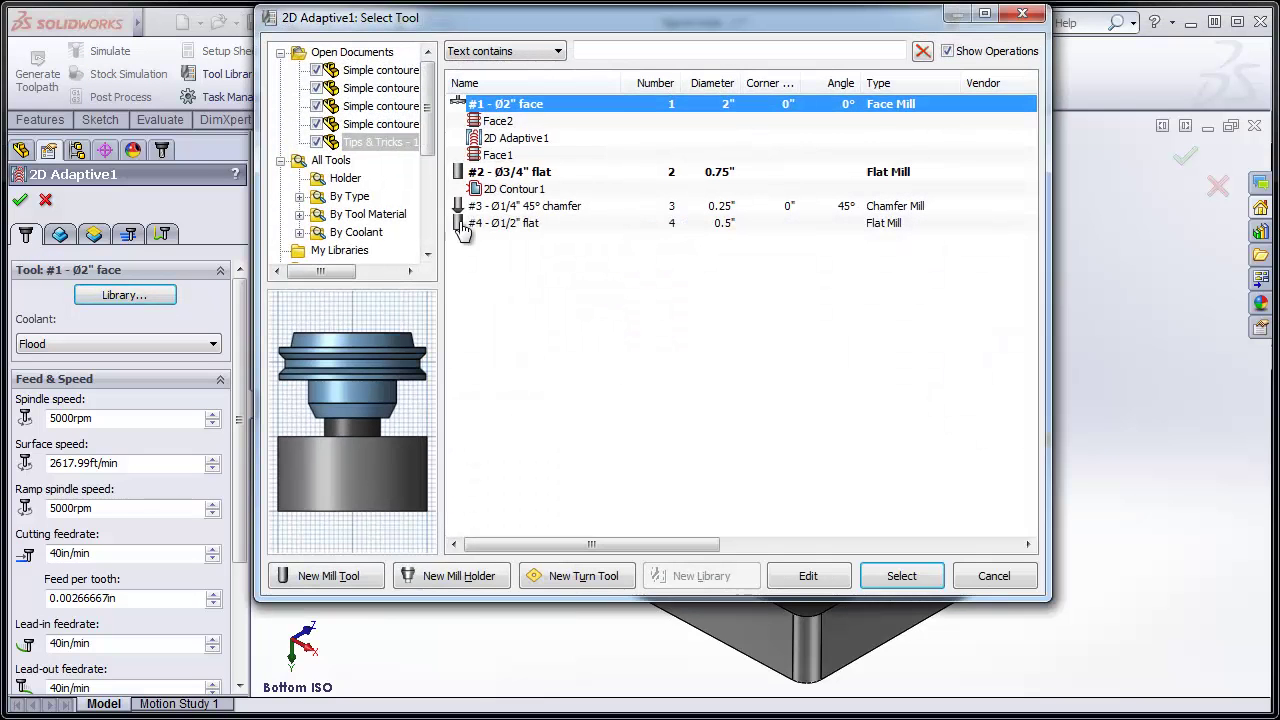
click(515, 176)
click(898, 577)
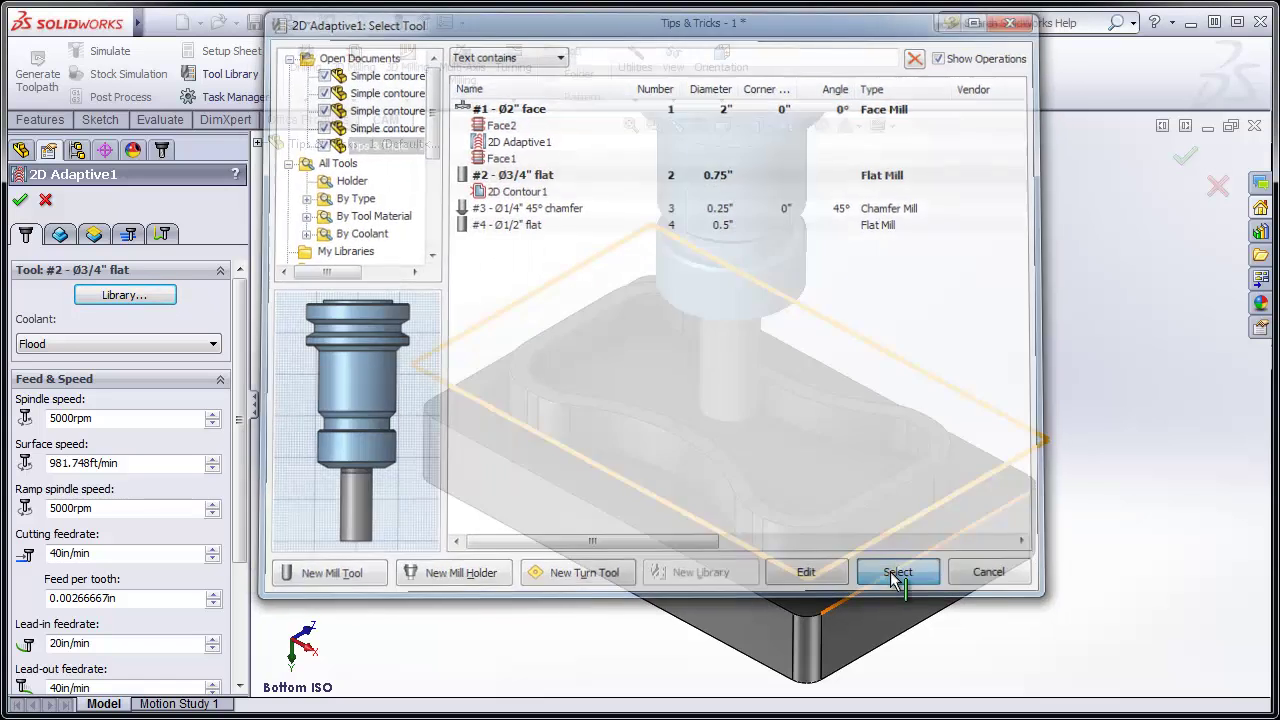
Step: Rough the pocket floor, leaving 0 stock on the floor and 0.02in on walls
click(66, 236)
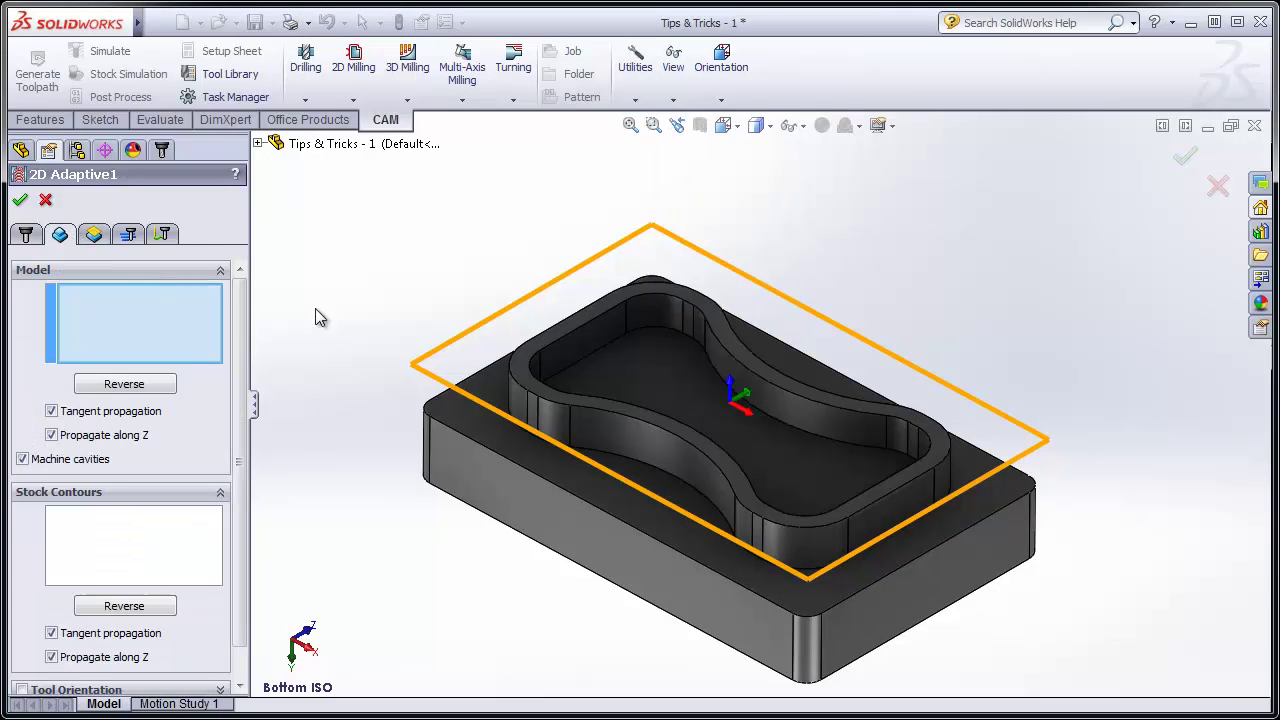
click(616, 378)
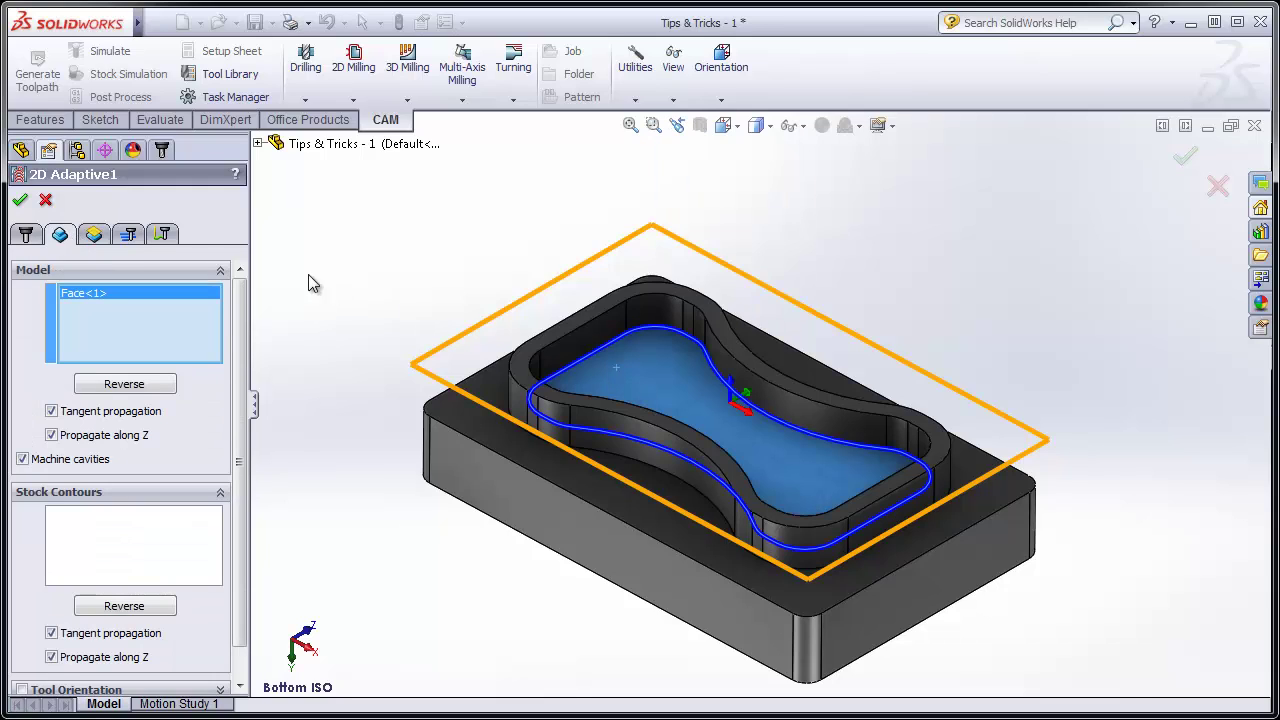
click(128, 234)
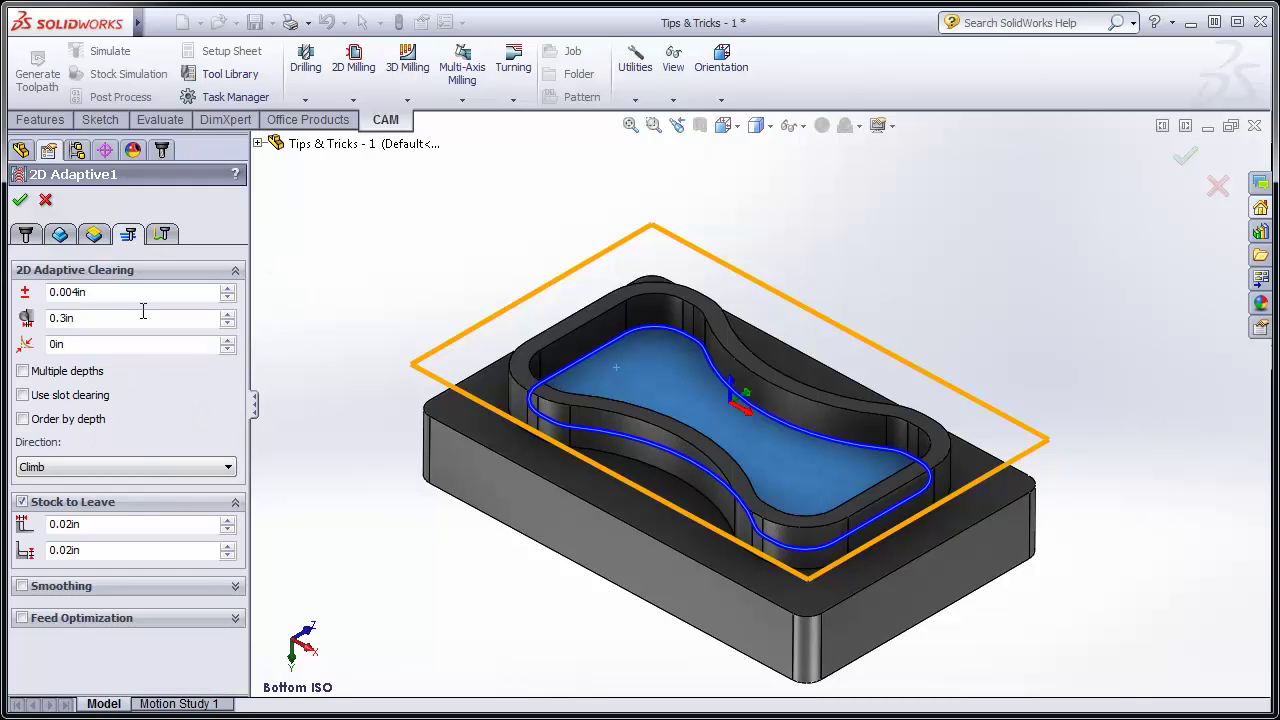
double_click(106, 551)
text(0)
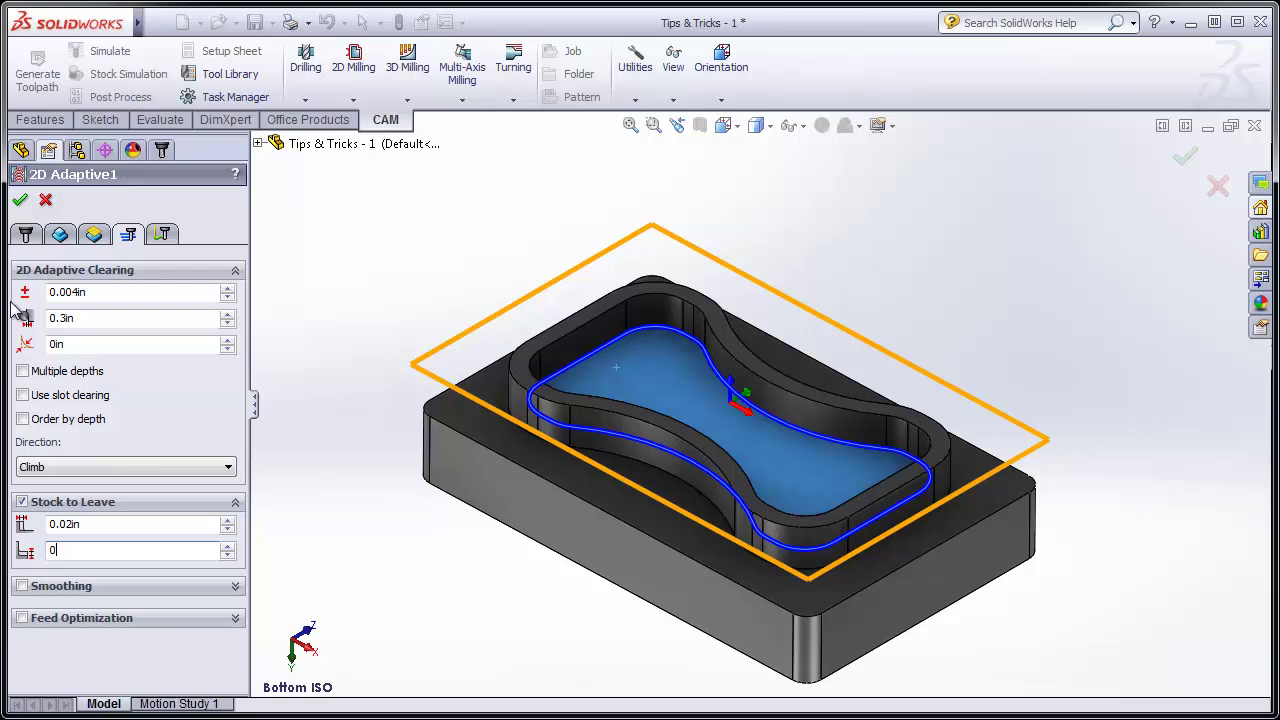
click(21, 201)
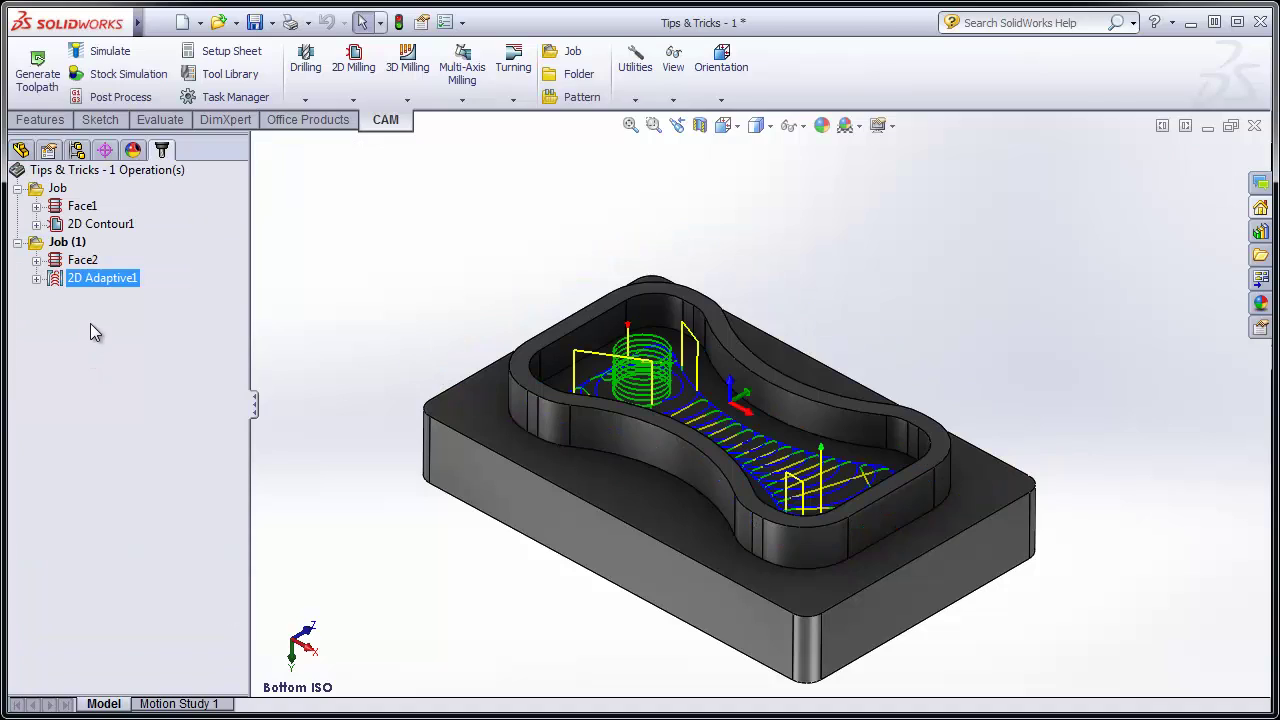
click(84, 328)
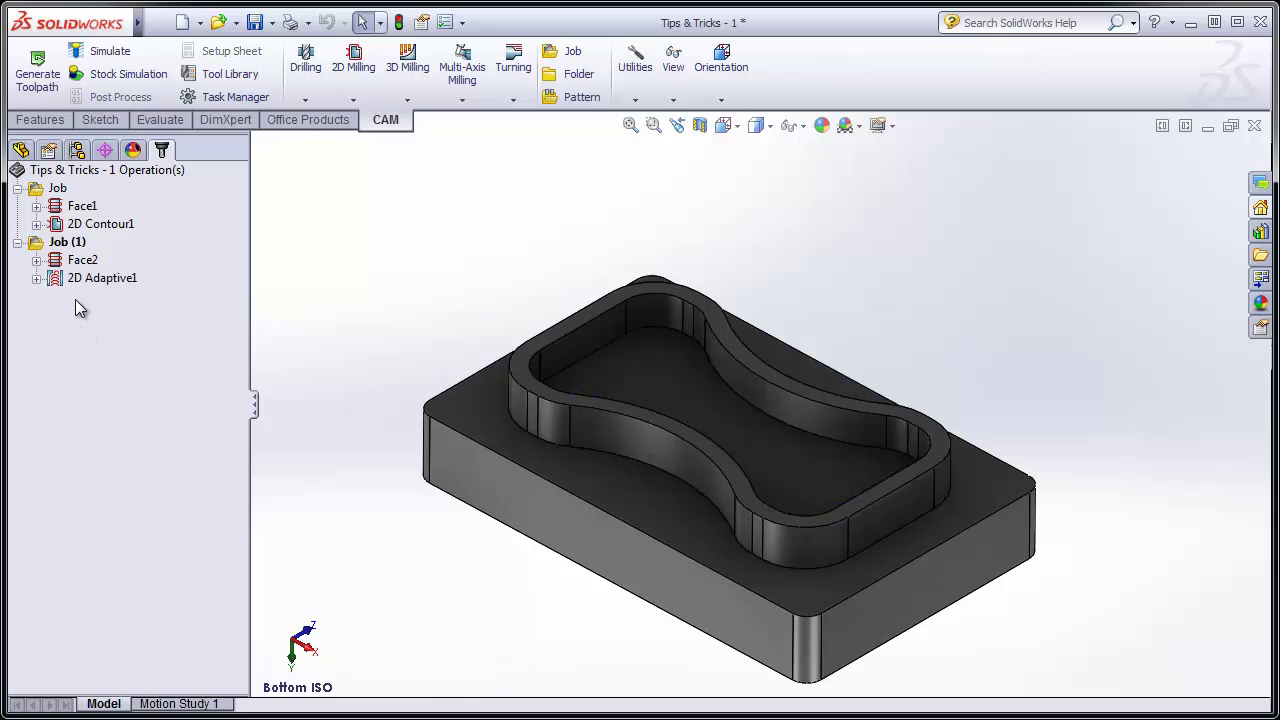
Step: Derive 2D Contour2 from 2D Adaptive1 to finish the pocket walls with no stock left
right_click(80, 285)
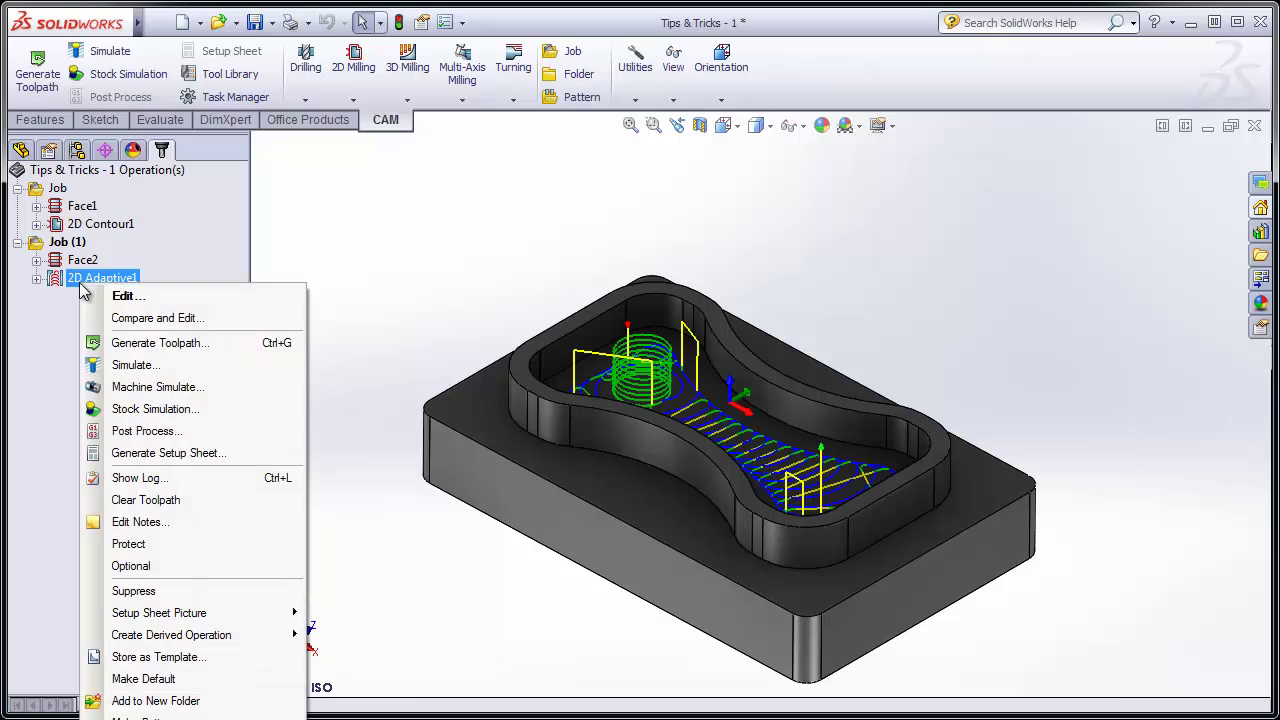
mouse_move(208, 640)
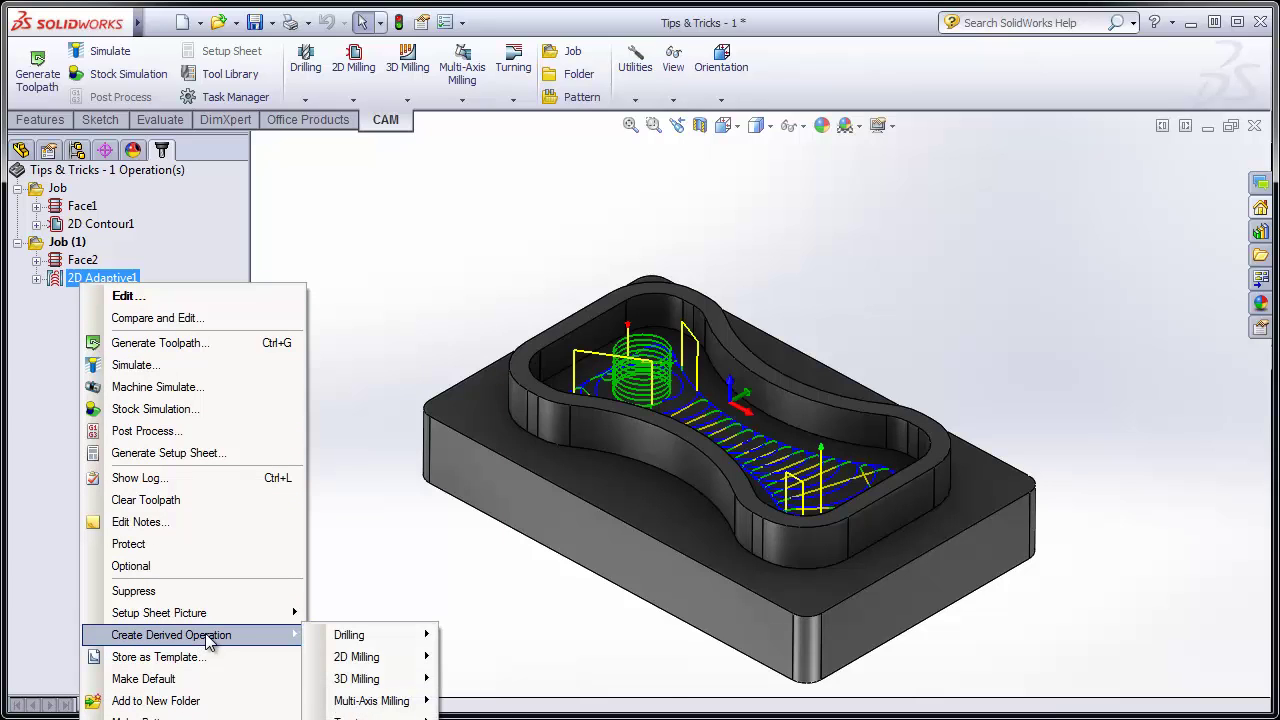
mouse_move(388, 660)
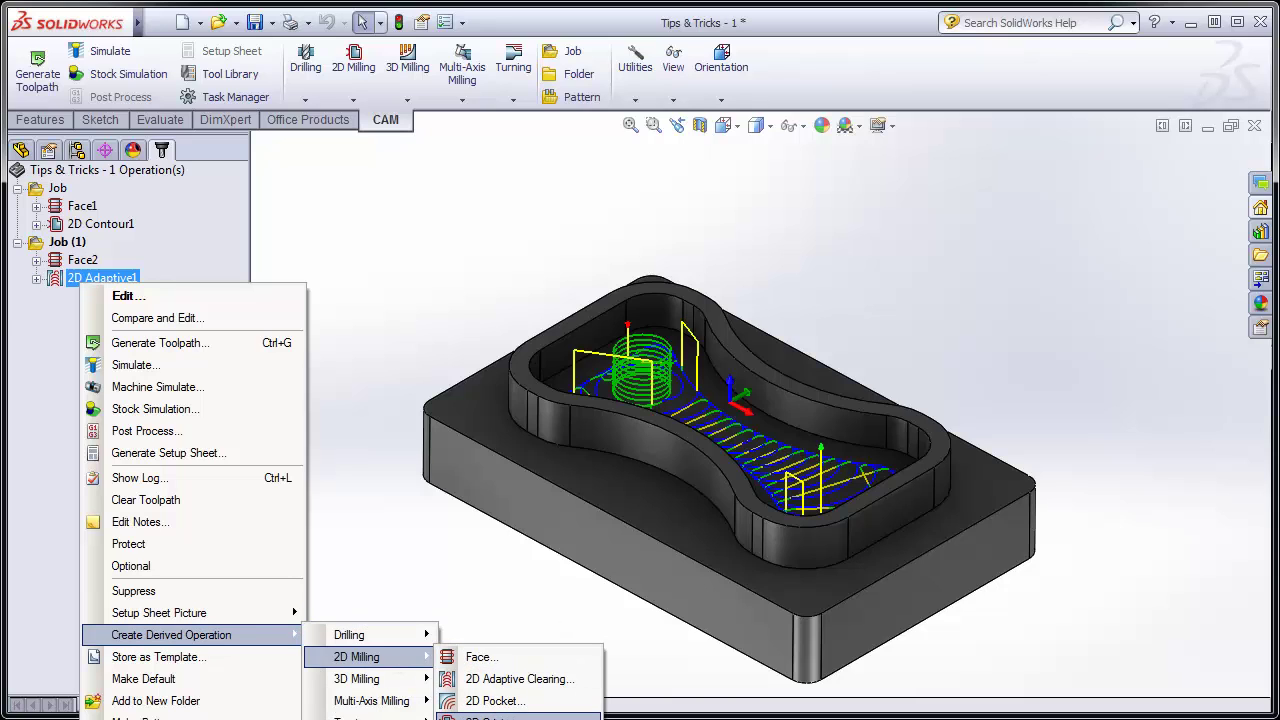
click(500, 717)
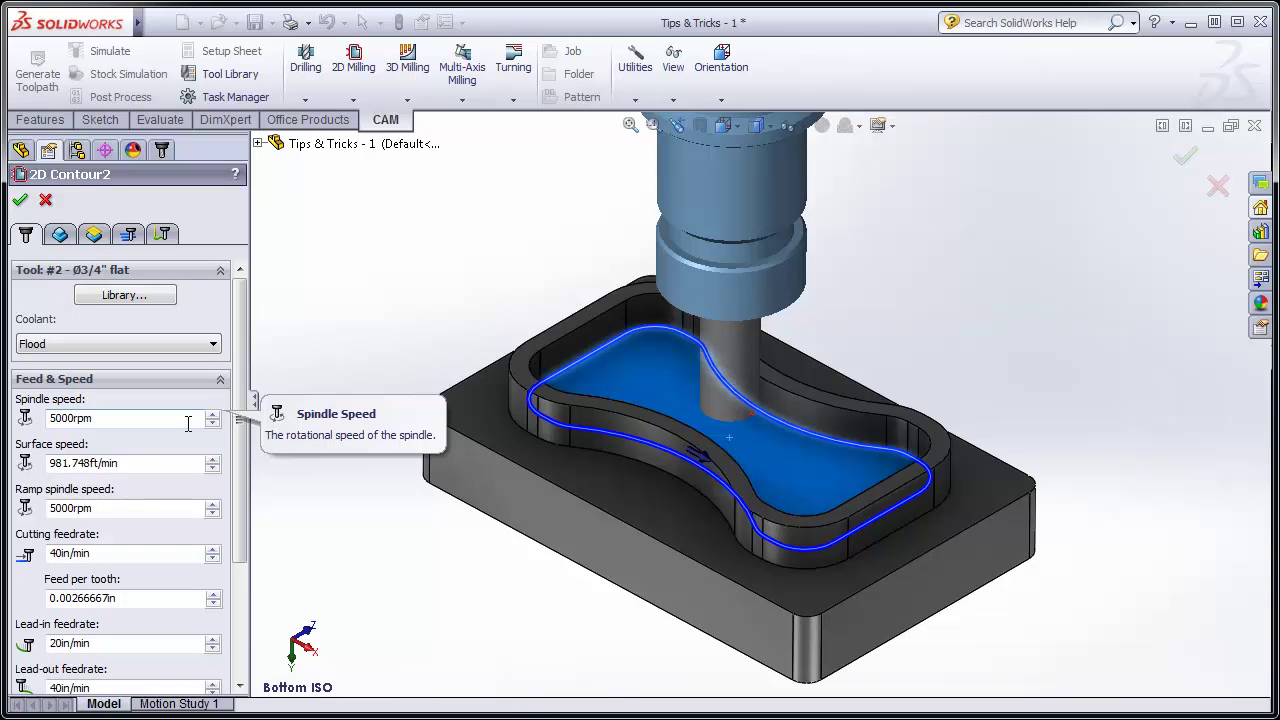
click(128, 234)
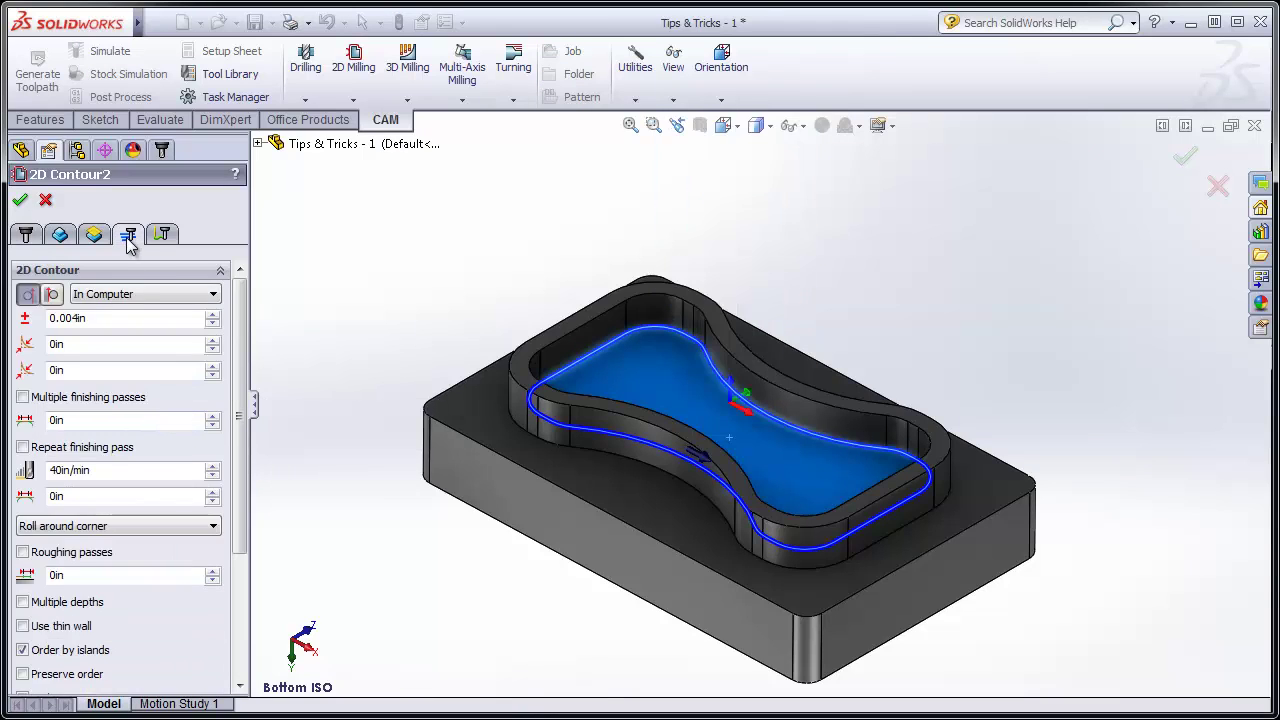
scroll(72, 556, down, 3)
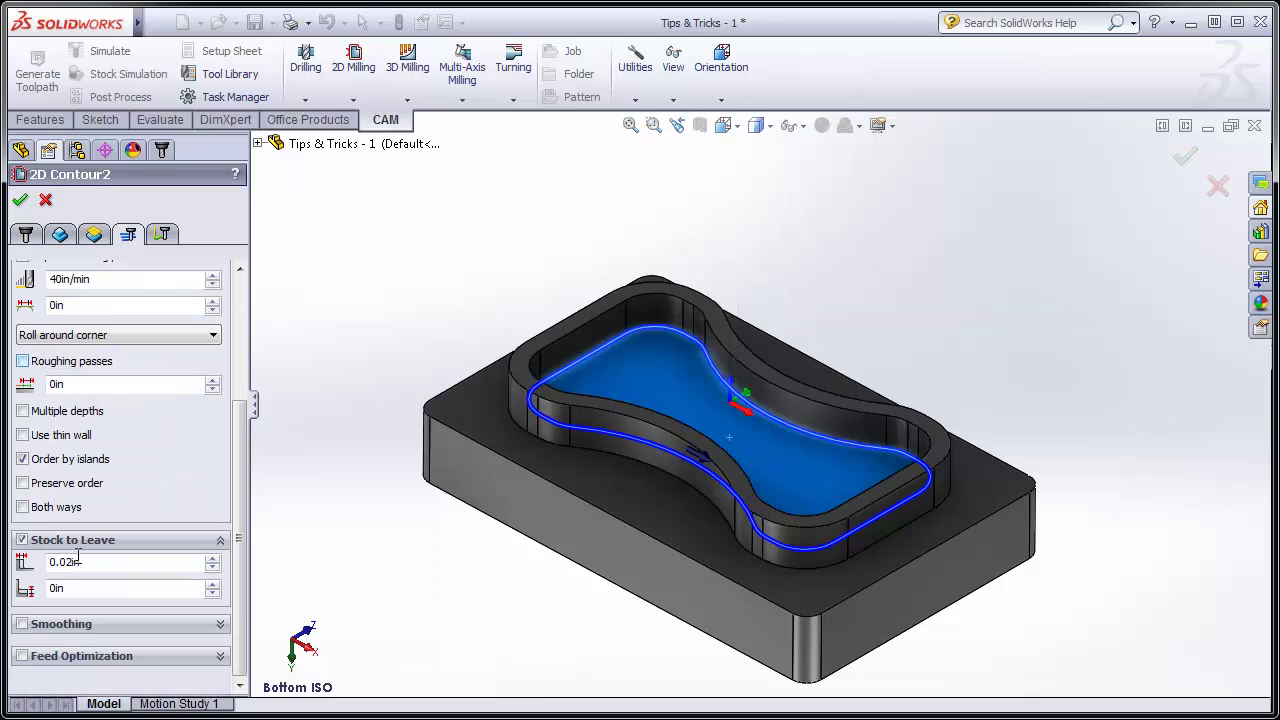
click(22, 540)
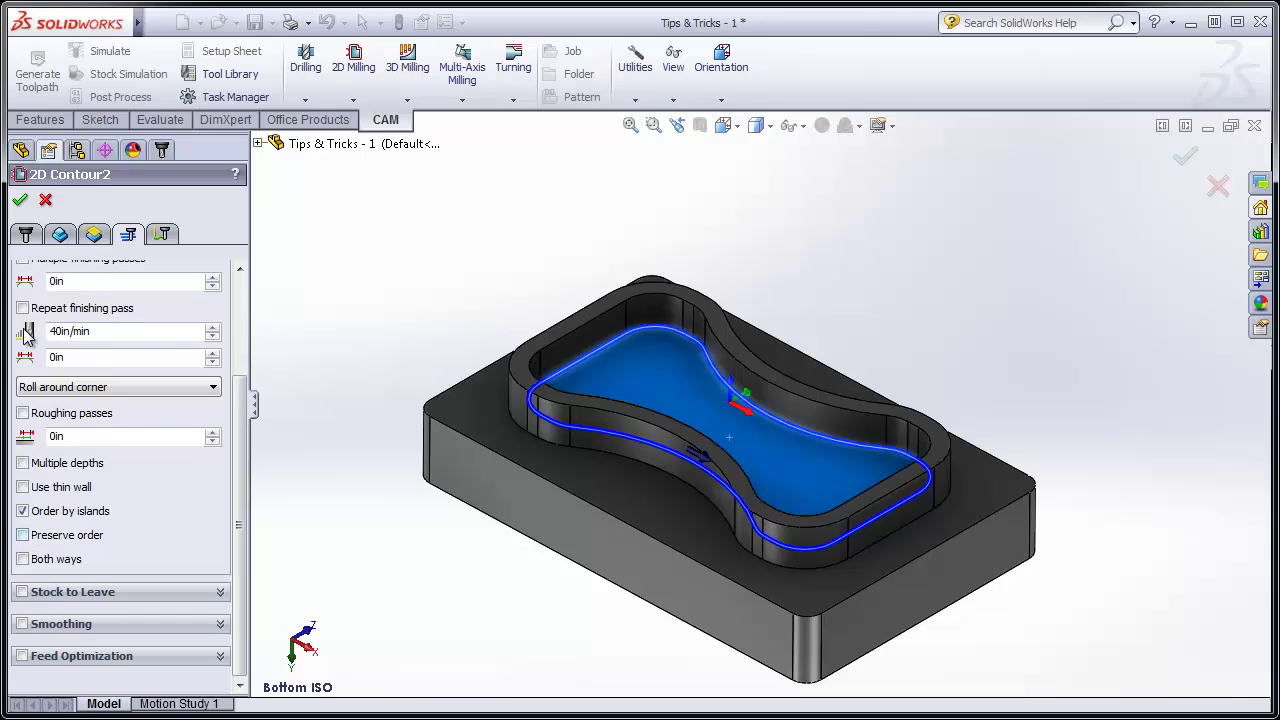
click(22, 203)
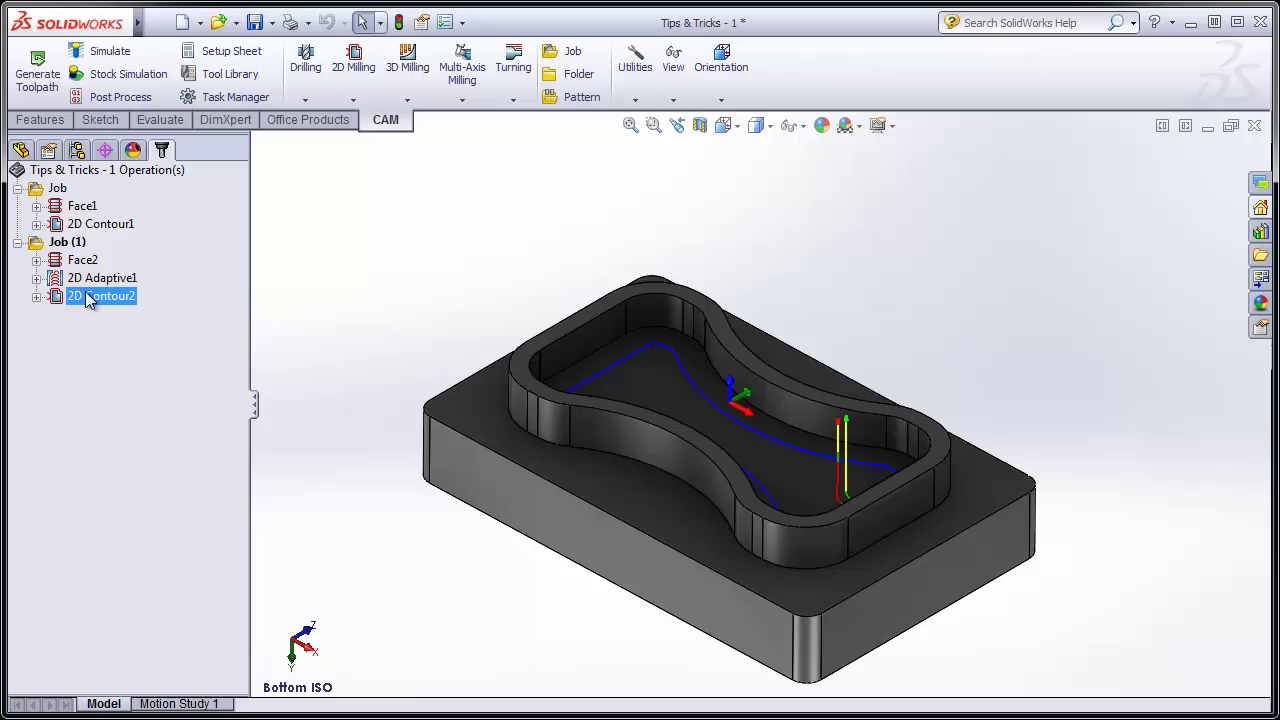
Step: Store 2D Adaptive1 and 2D Contour2 together as the template 'rough - finish'
ctrl+click(90, 280)
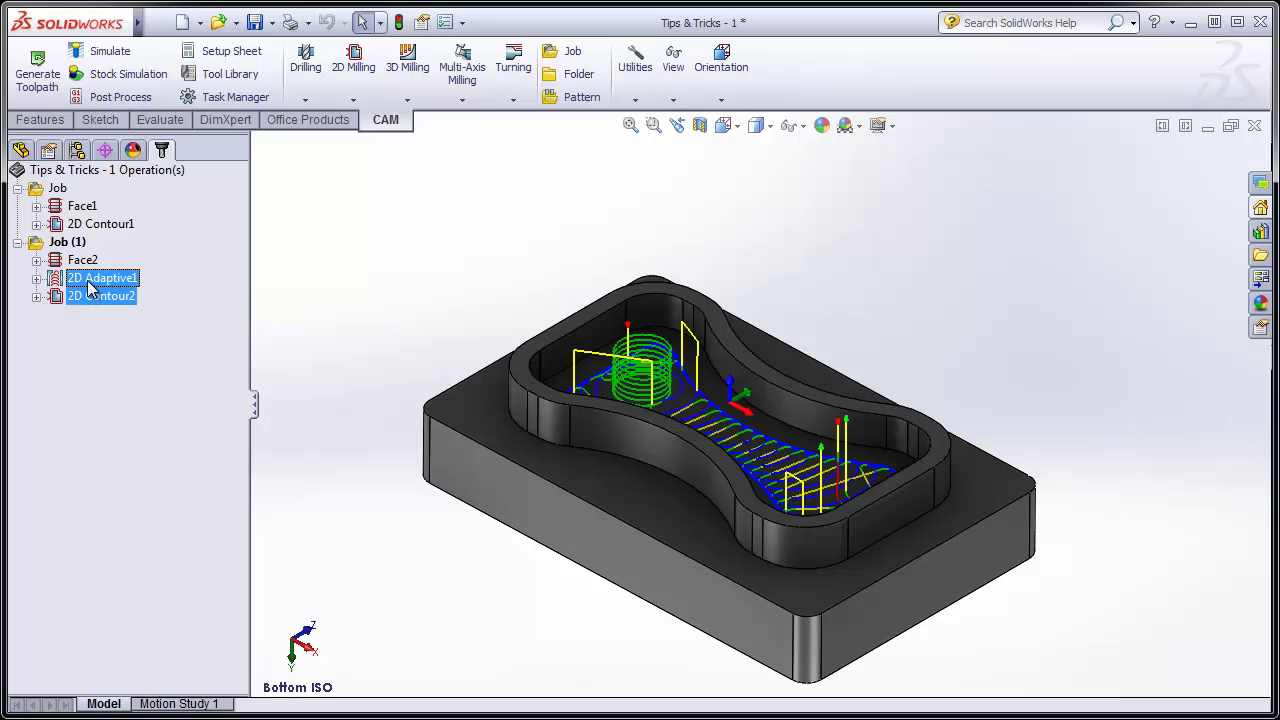
right_click(90, 287)
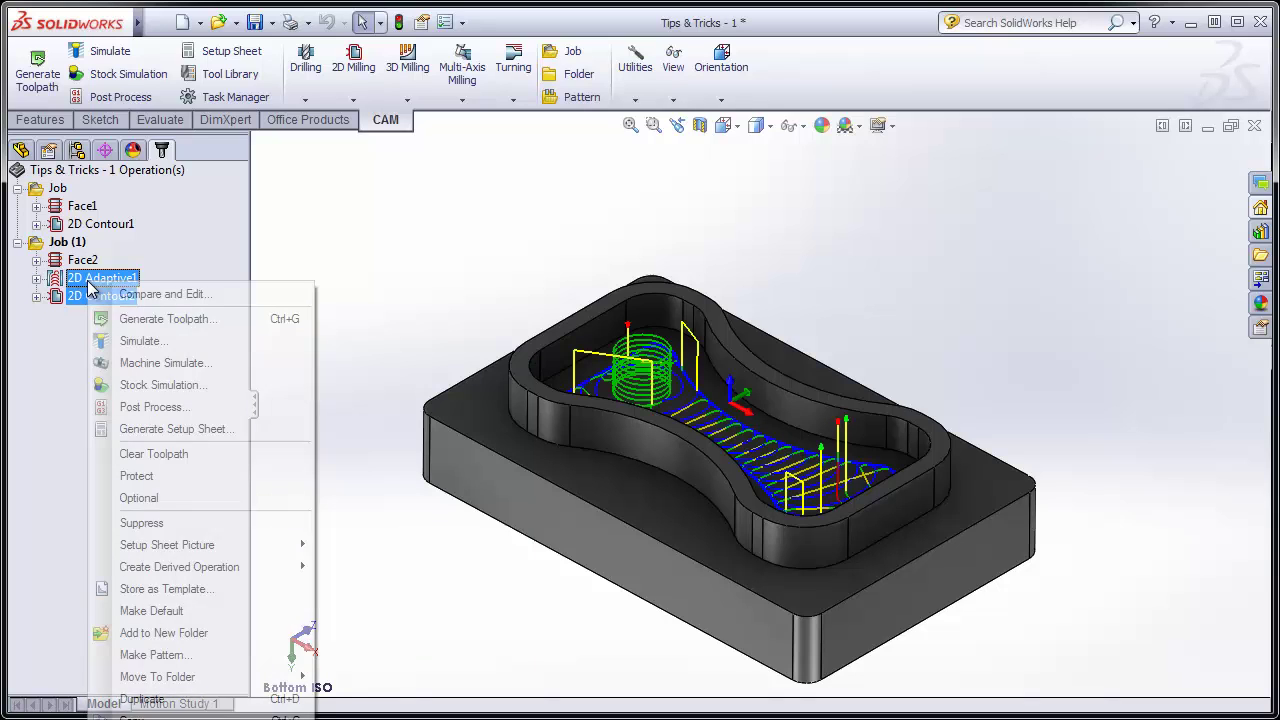
click(193, 590)
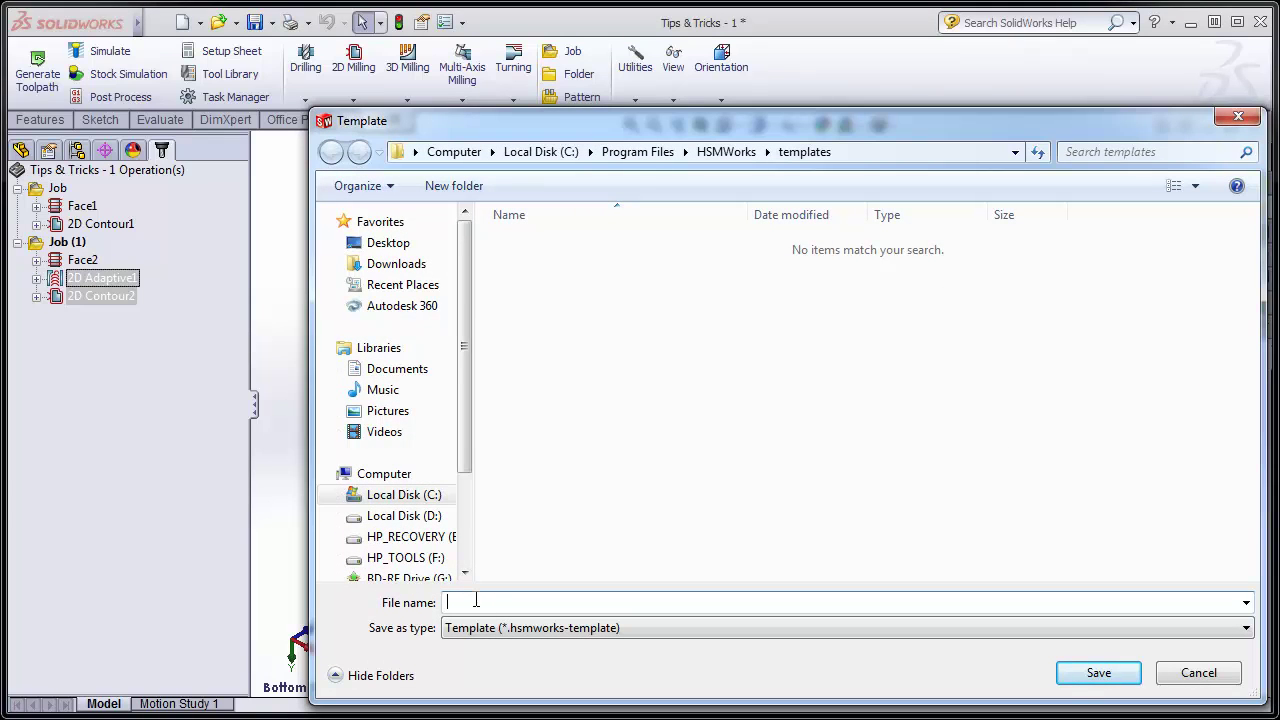
text(rough - finish)
click(1080, 682)
click(72, 347)
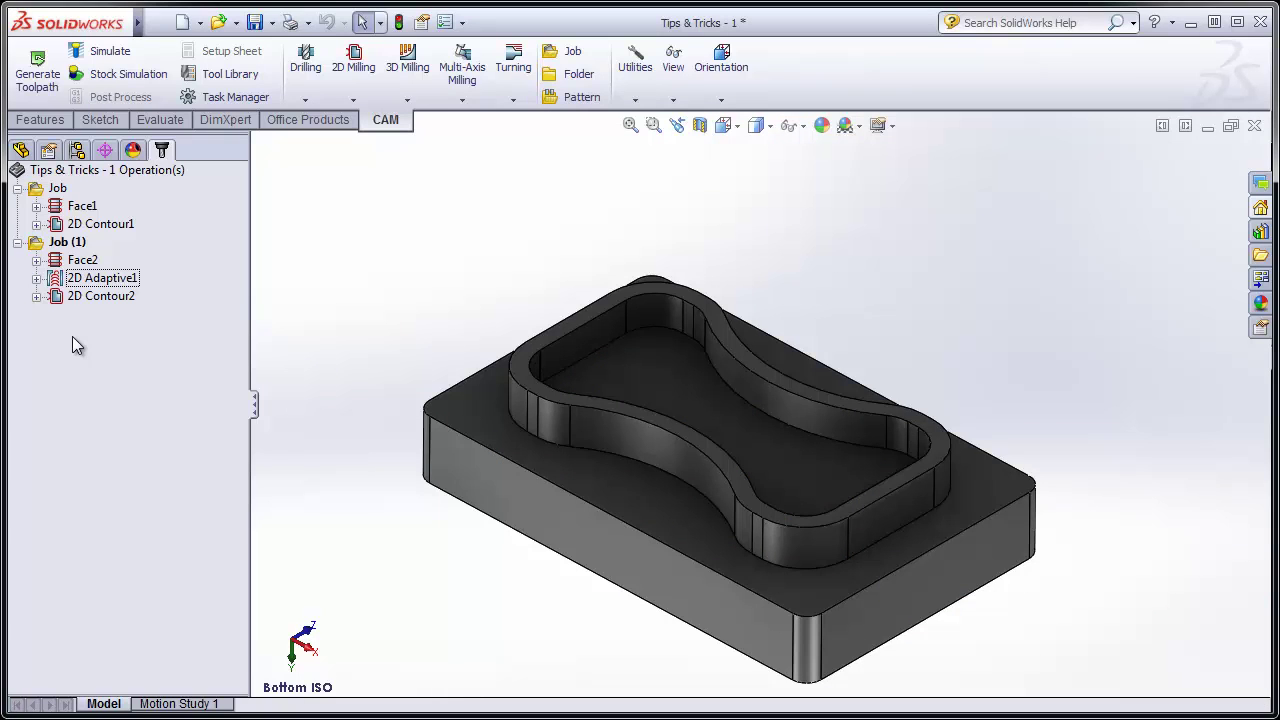
Step: Create all operations in Job (1) from the rough - finish template
right_click(72, 345)
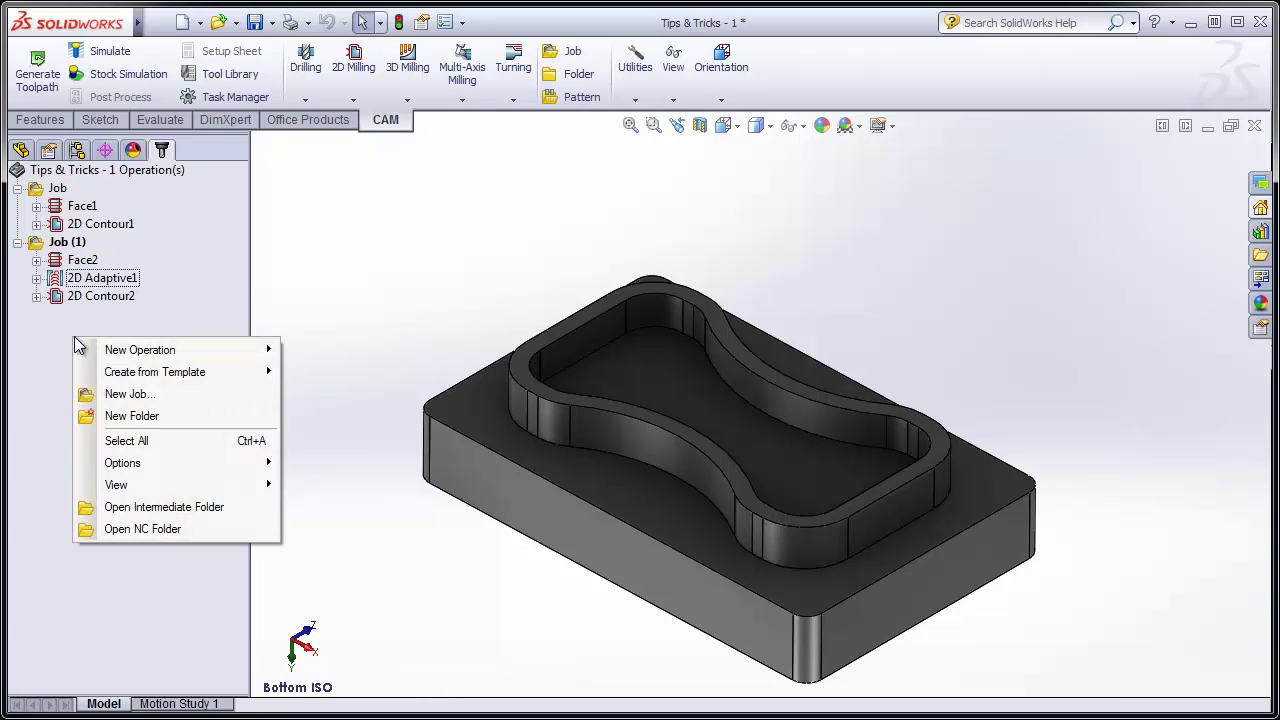
mouse_move(120, 372)
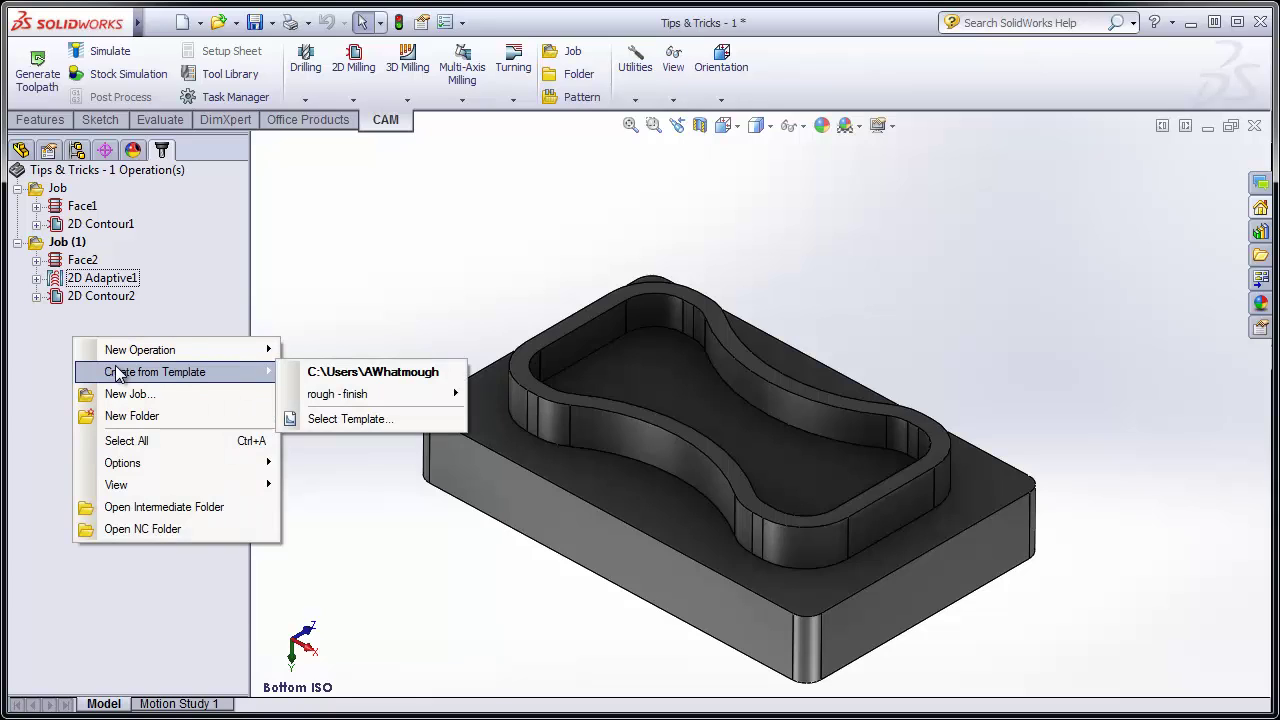
mouse_move(351, 400)
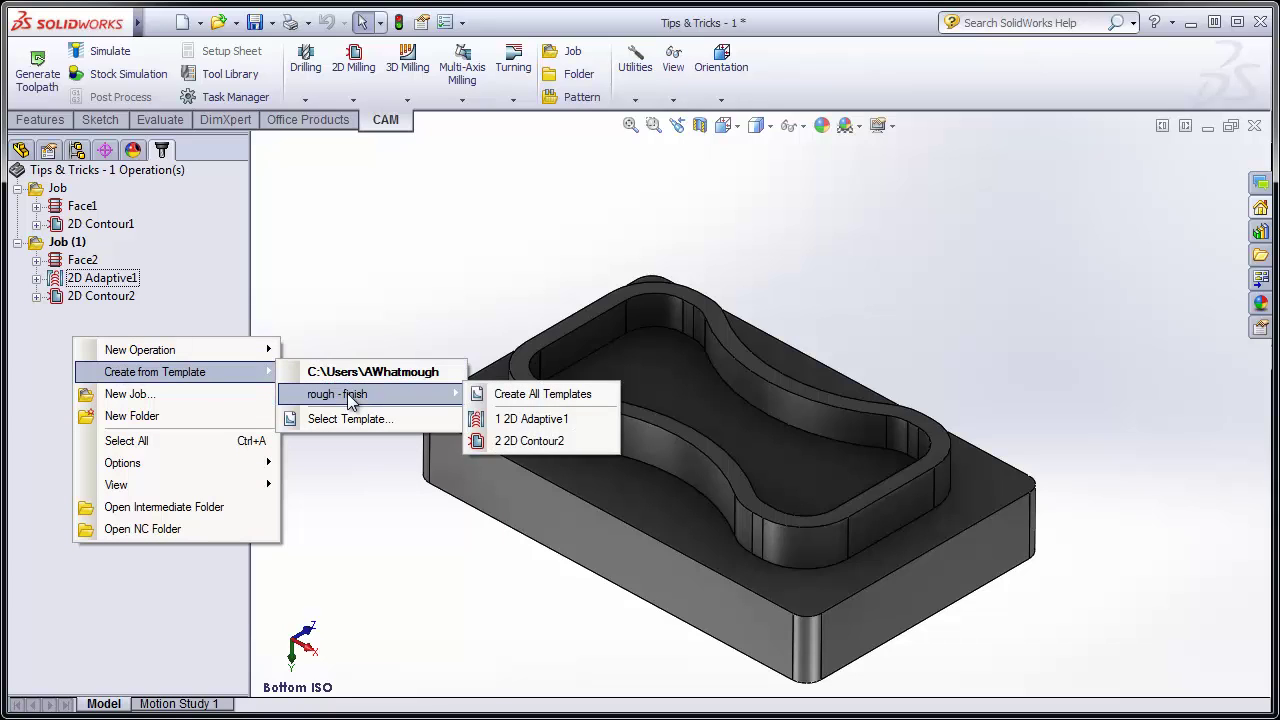
click(522, 403)
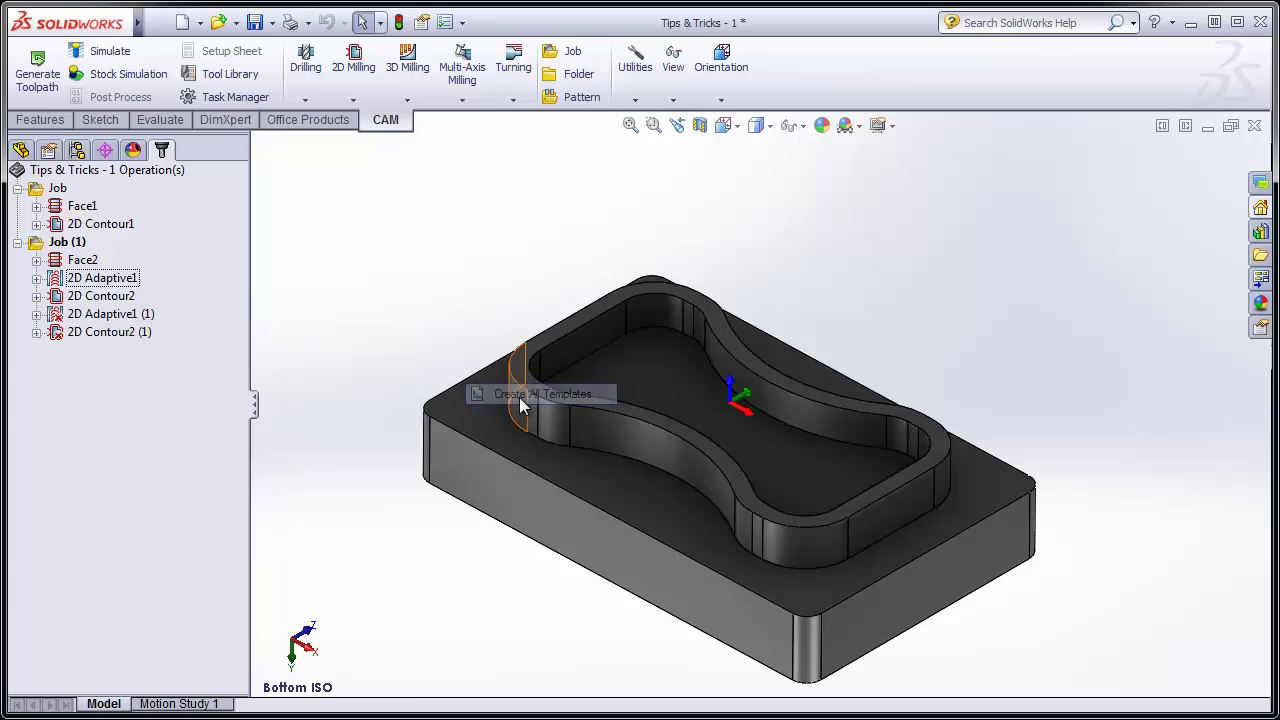
Step: Select the new operations, then leave only 2D Adaptive1 (1) selected
click(105, 319)
ctrl+click(115, 336)
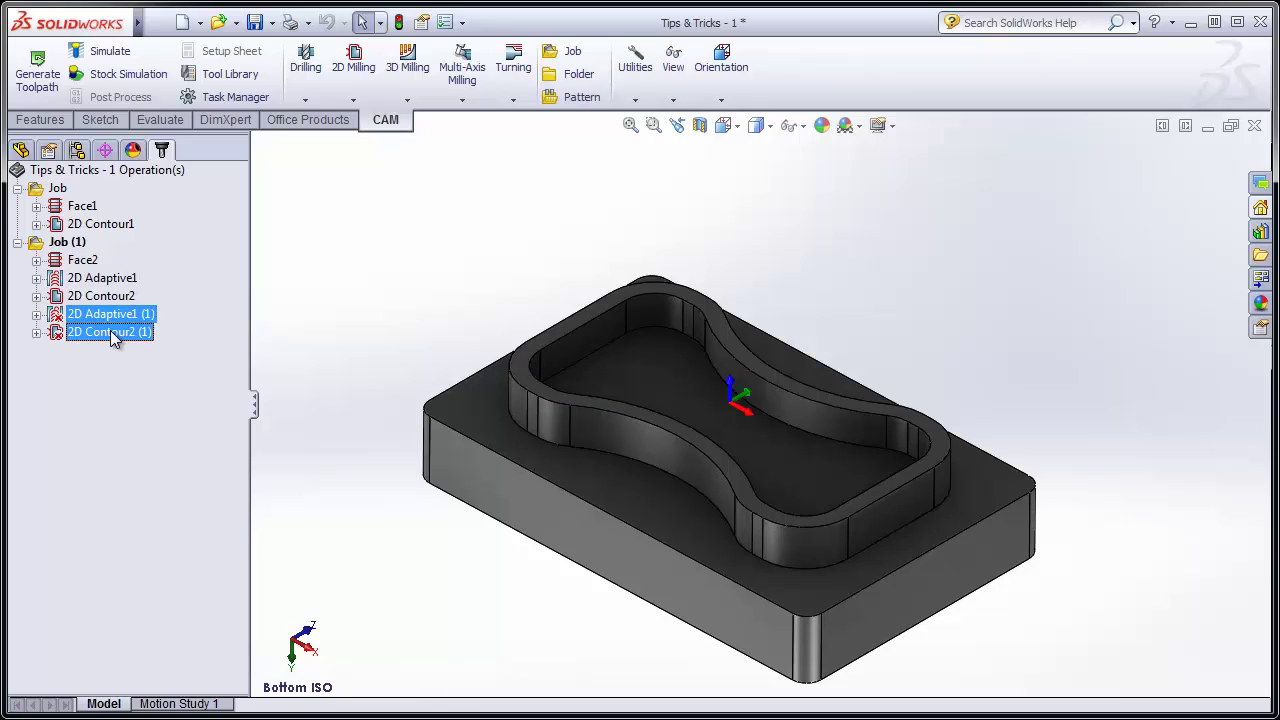
click(119, 347)
click(116, 316)
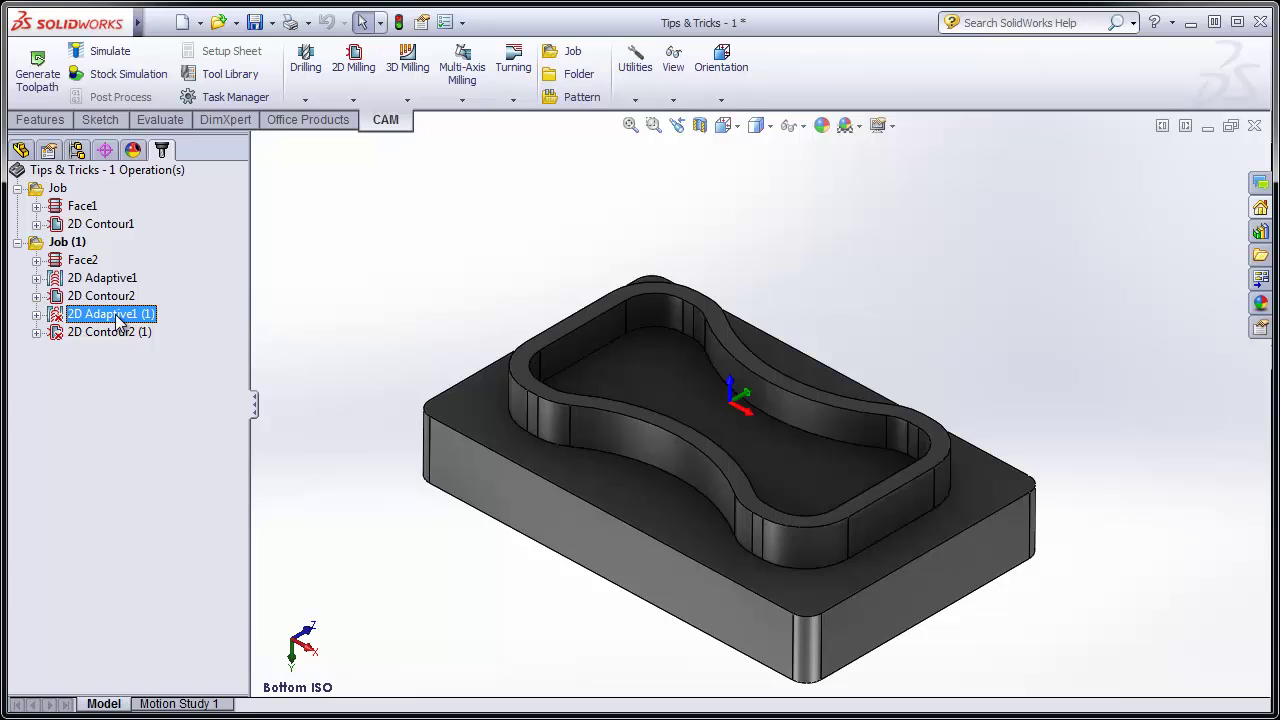
Step: Redefine 2D Adaptive1 (1) on the boss base edge with Machine cavities off, and regenerate
right_click(116, 316)
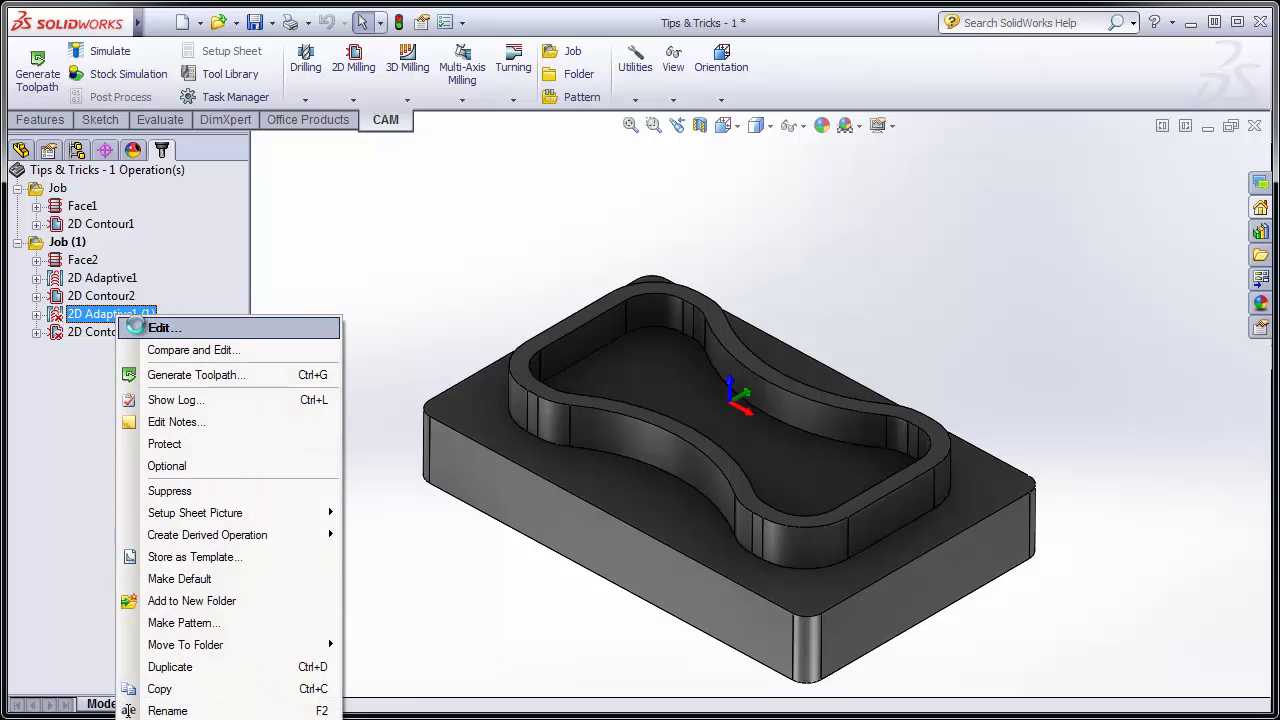
click(140, 326)
click(59, 234)
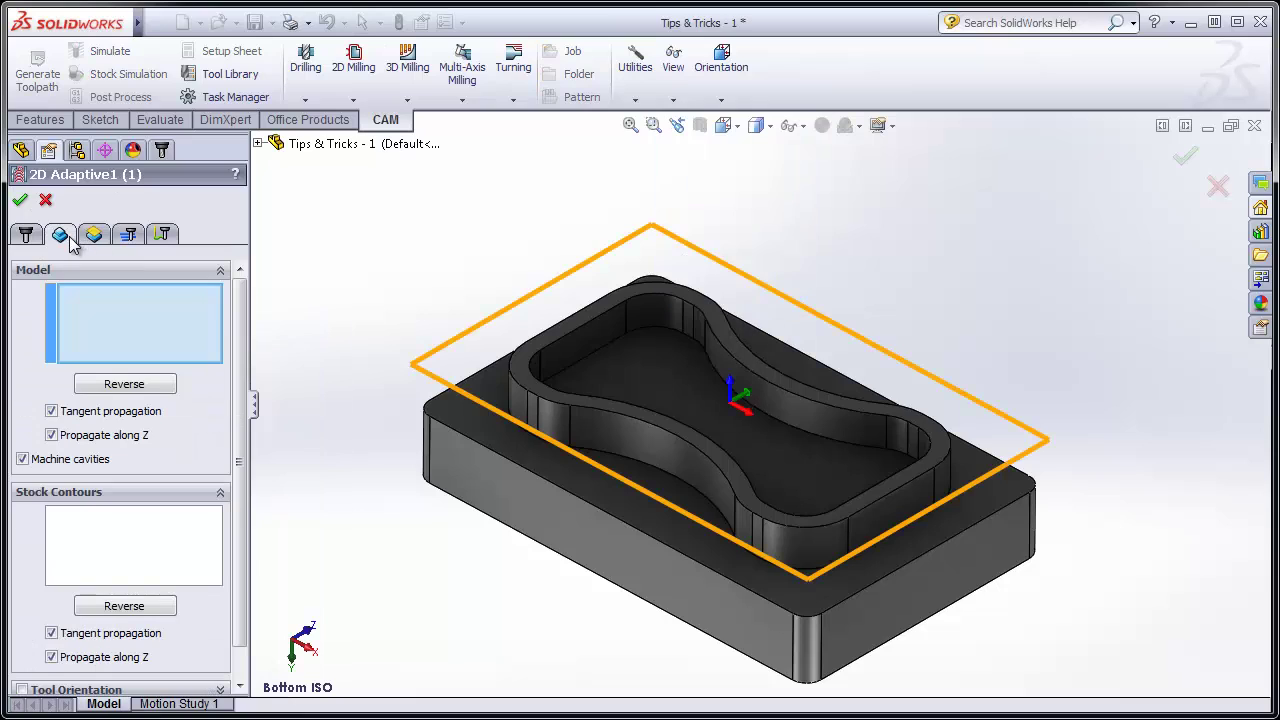
click(721, 516)
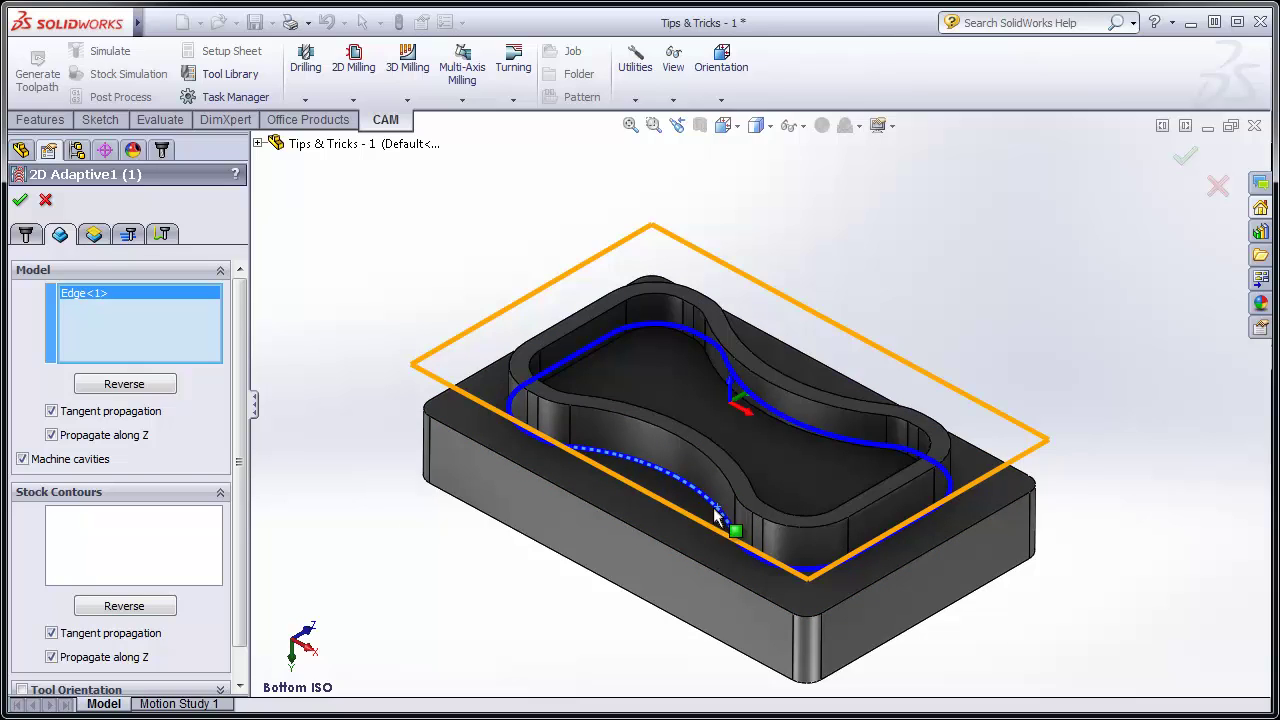
click(28, 461)
click(20, 200)
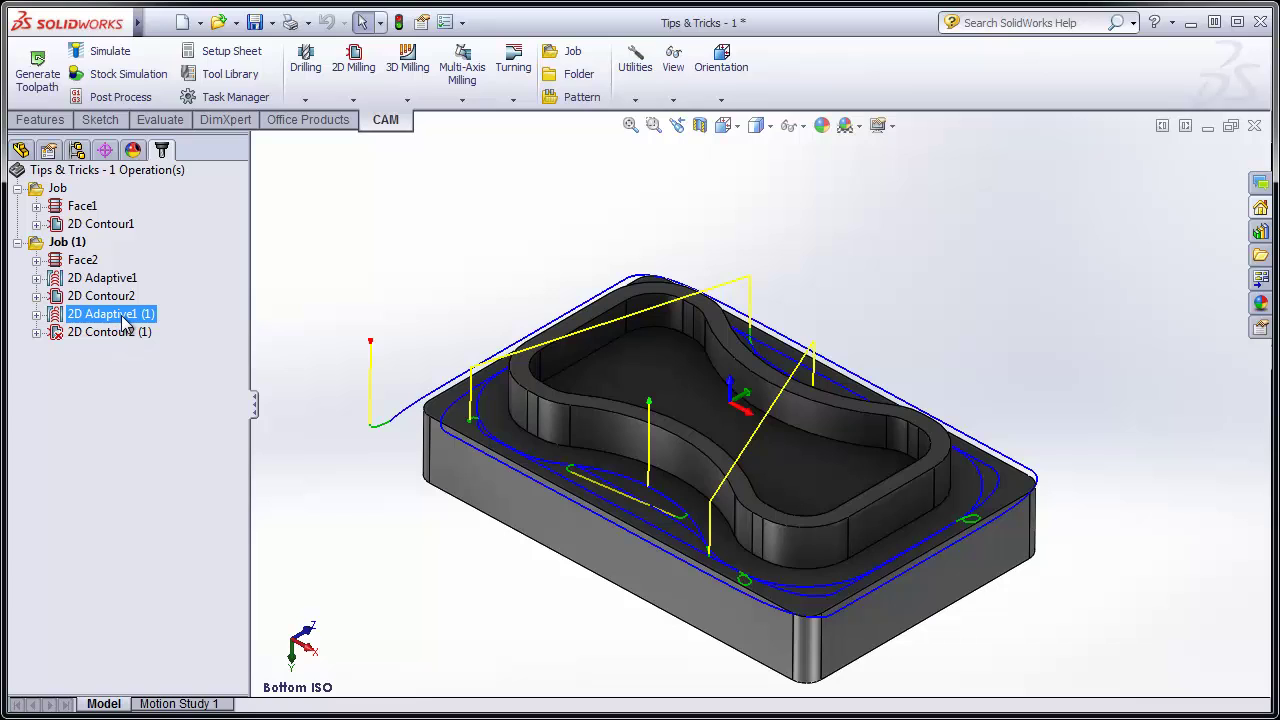
Step: Paste 2D Adaptive1 (1)'s geometry onto 2D Contour2 (1), copying all compatible geometry
ctrl+click(127, 333)
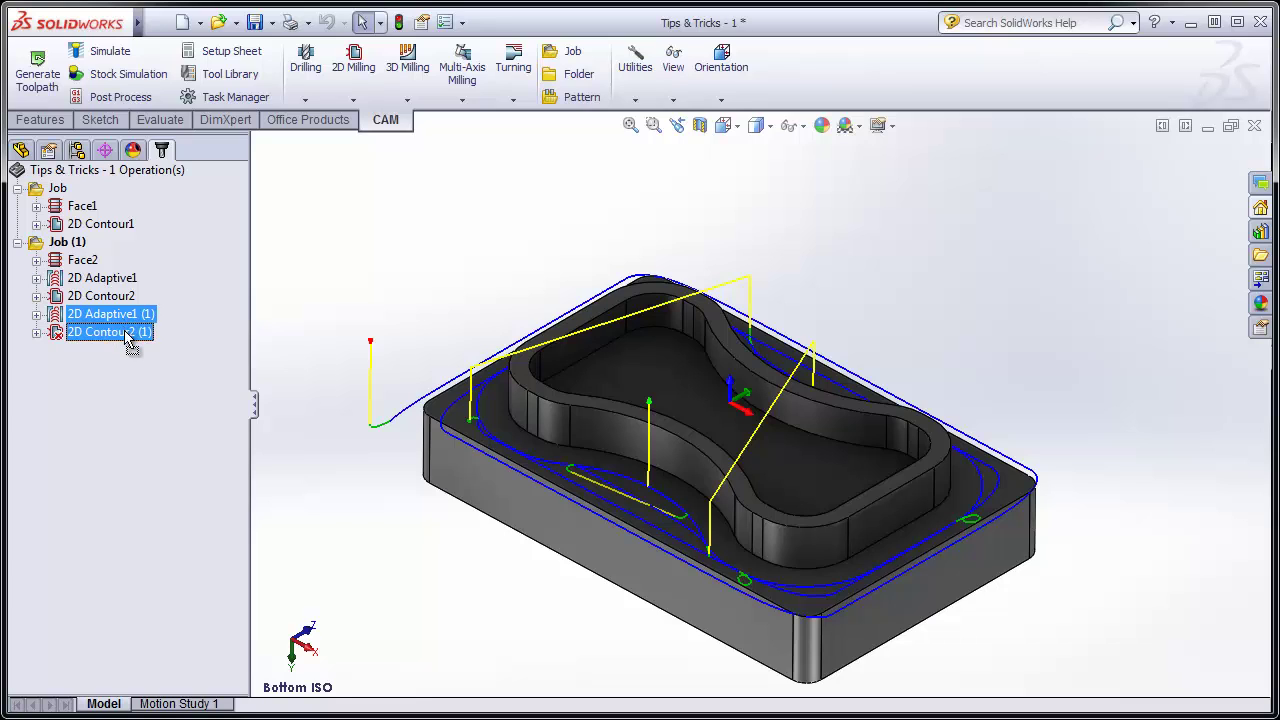
key(ctrl+v)
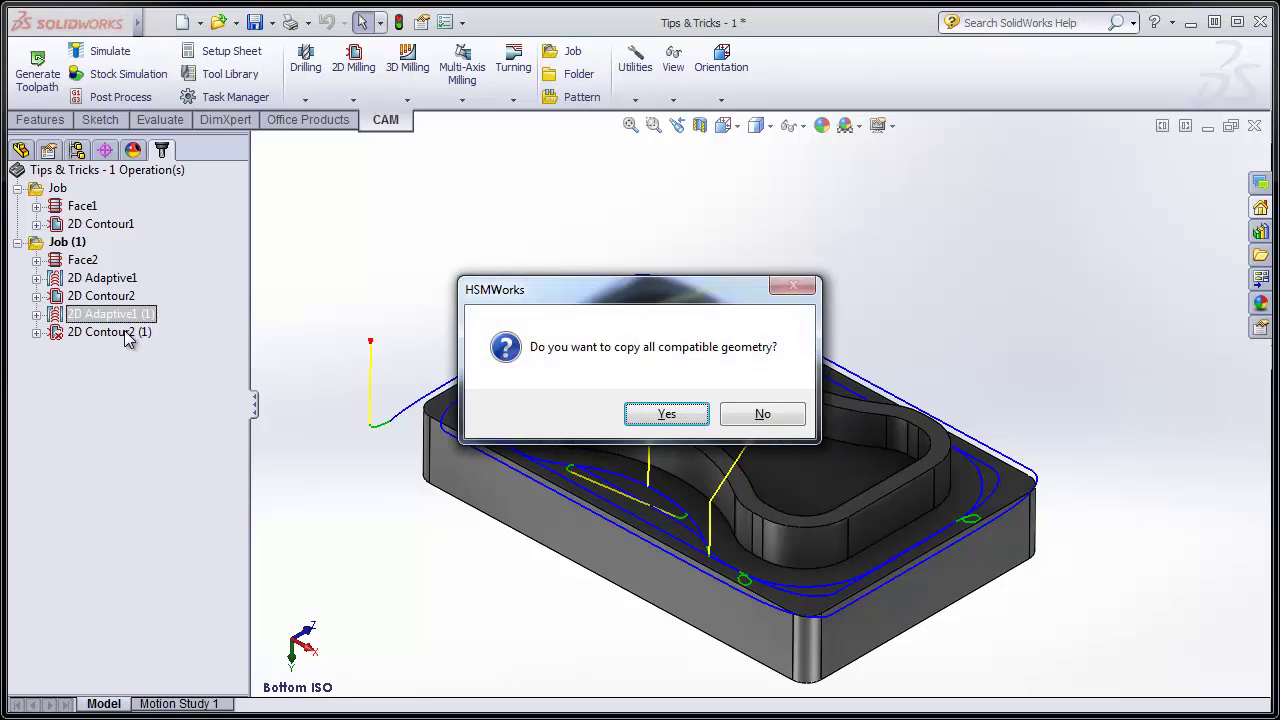
click(645, 416)
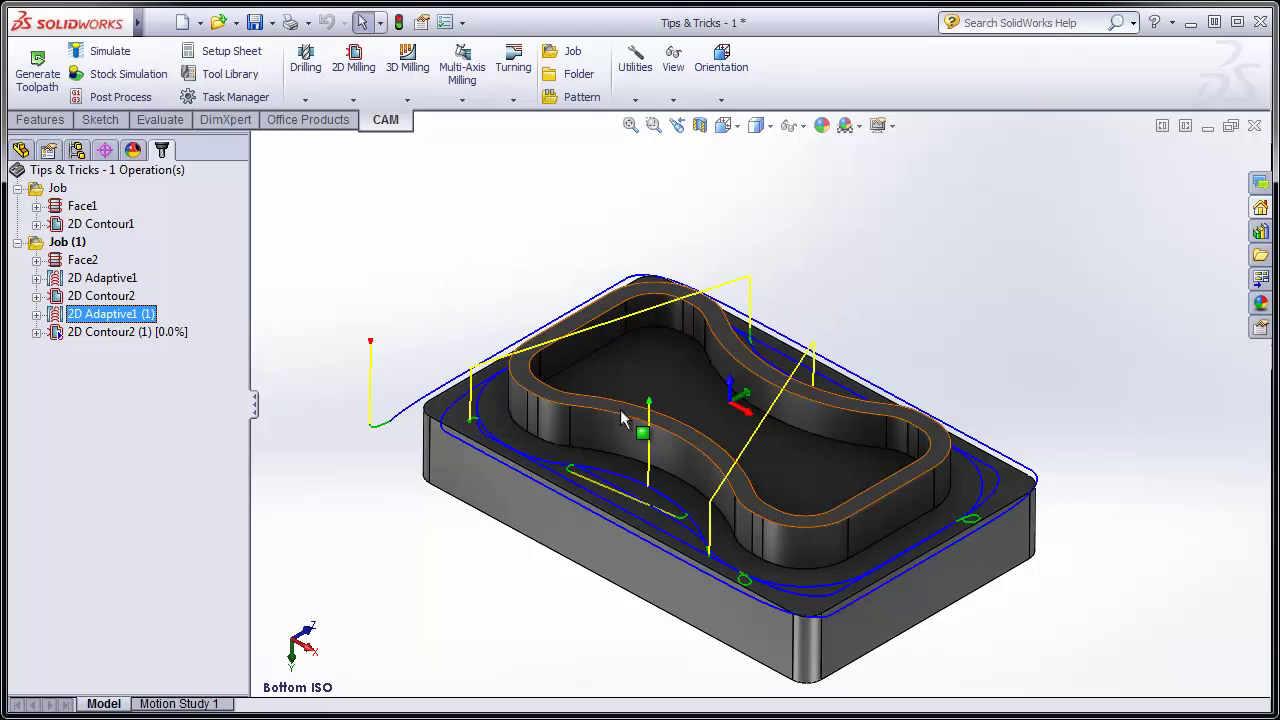
click(105, 336)
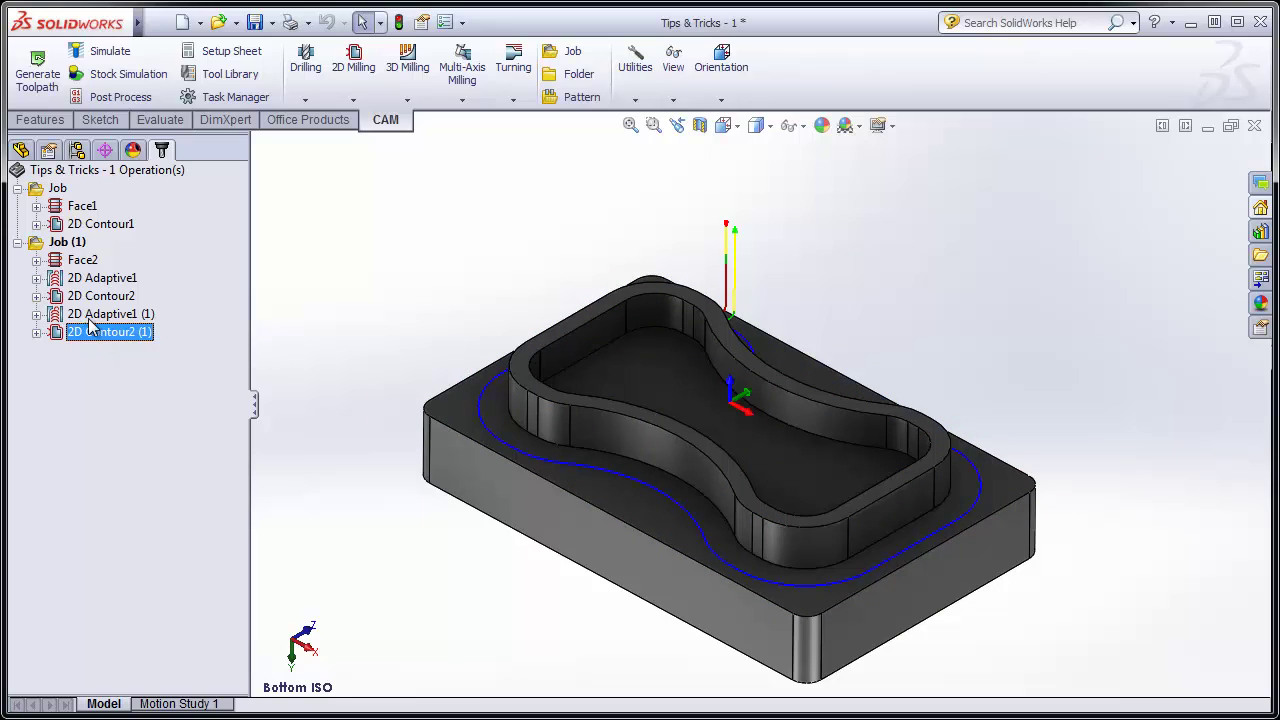
Step: Move 2D Adaptive1 (1) up to sit directly below 2D Adaptive1 in Job (1)
click(102, 318)
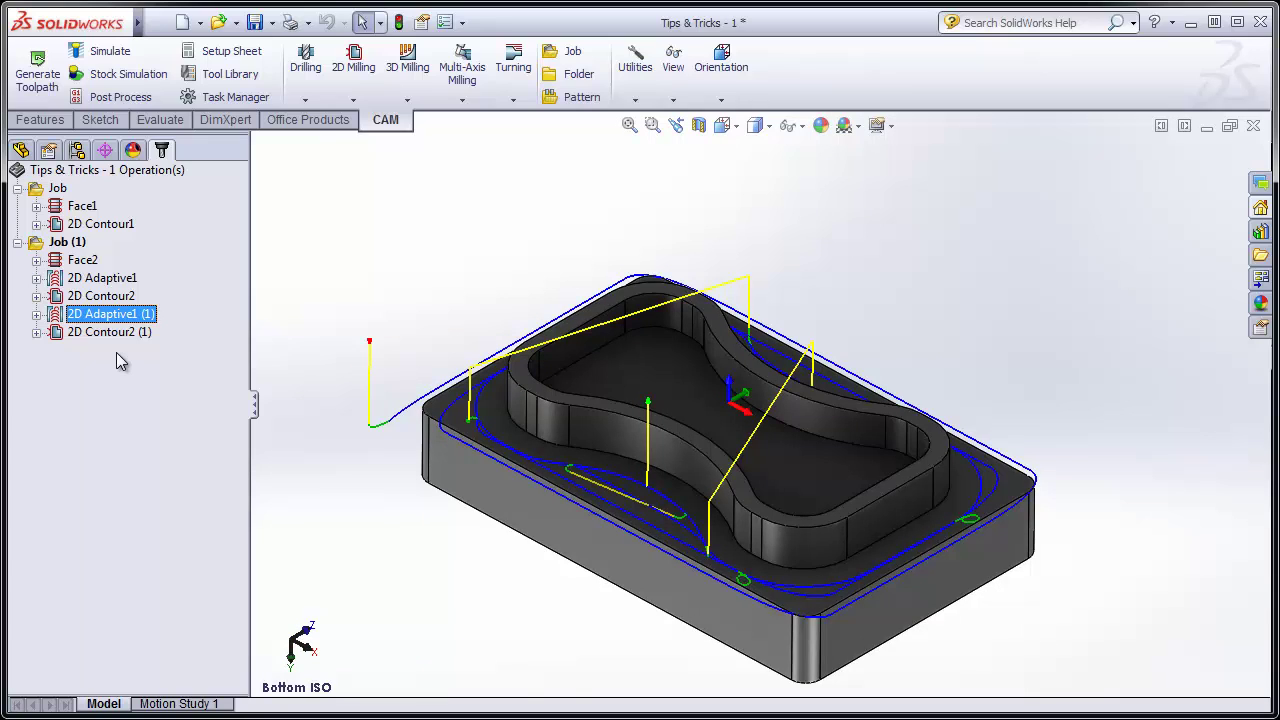
drag(116, 316, 116, 298)
click(126, 394)
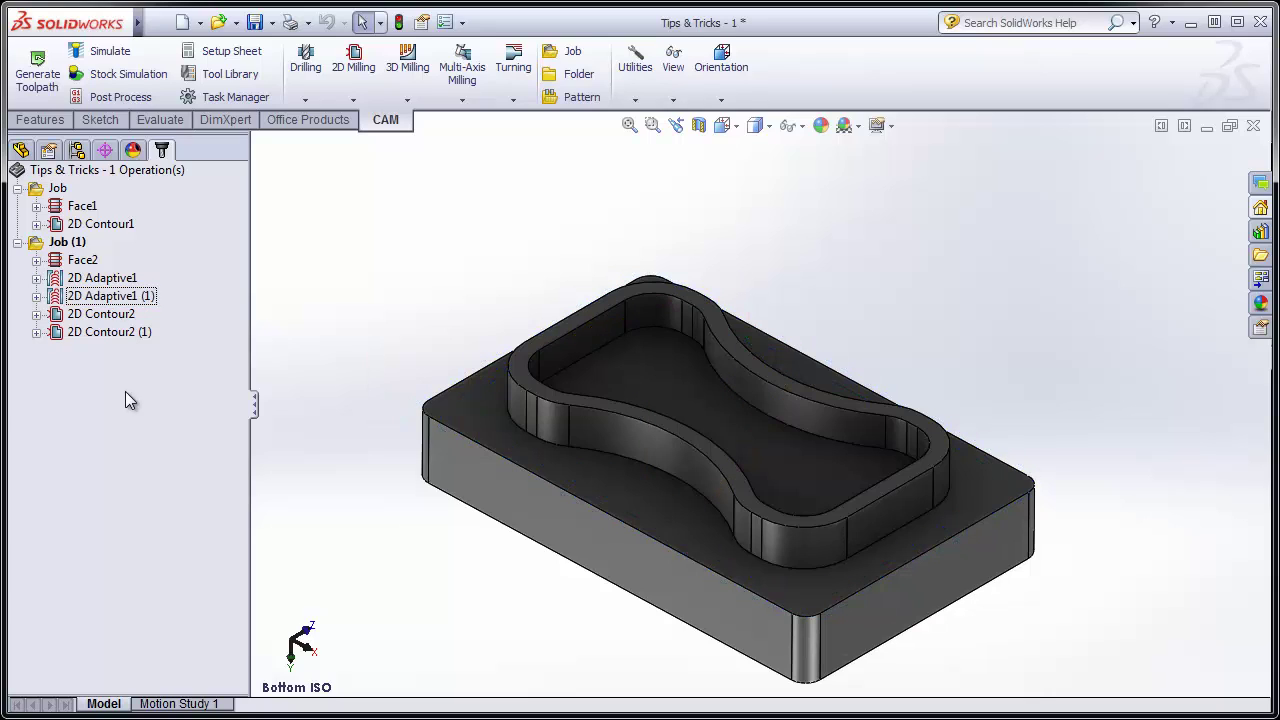
Step: Switch 2D Contour2 to the #4 Ø1/2" flat mill and regenerate its toolpath
click(106, 318)
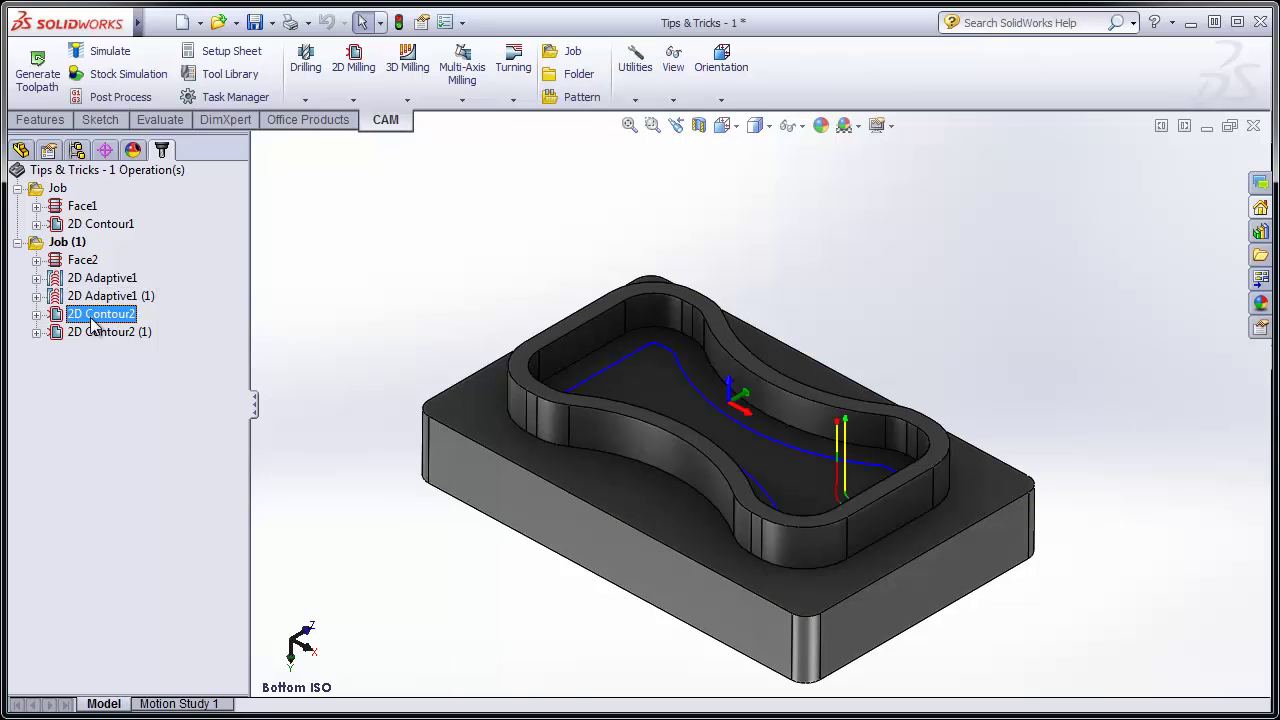
right_click(91, 318)
click(147, 331)
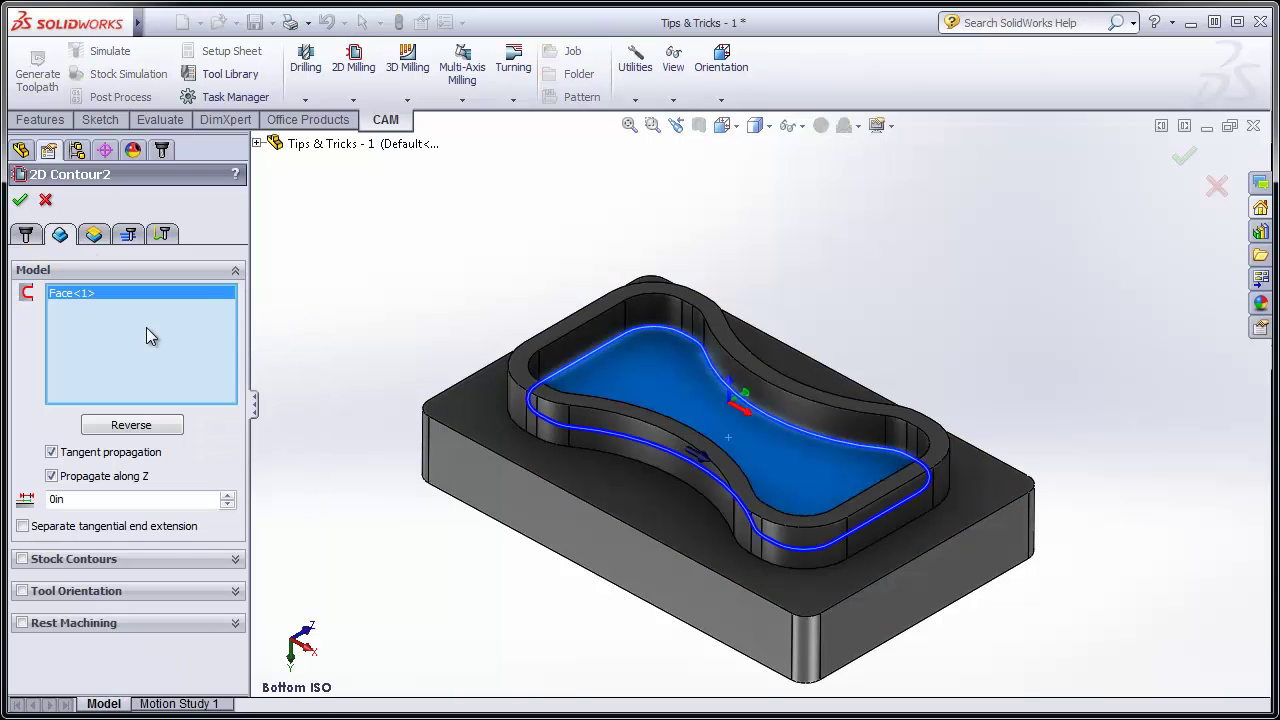
click(25, 236)
click(124, 295)
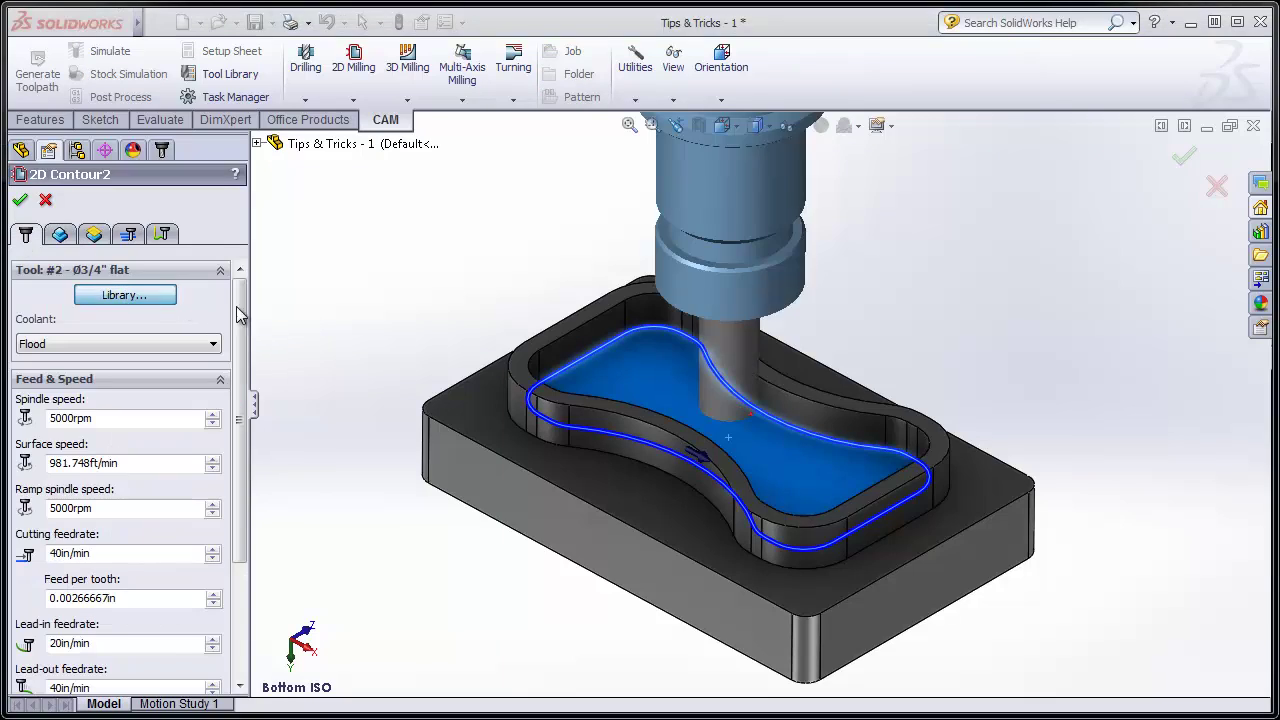
click(518, 275)
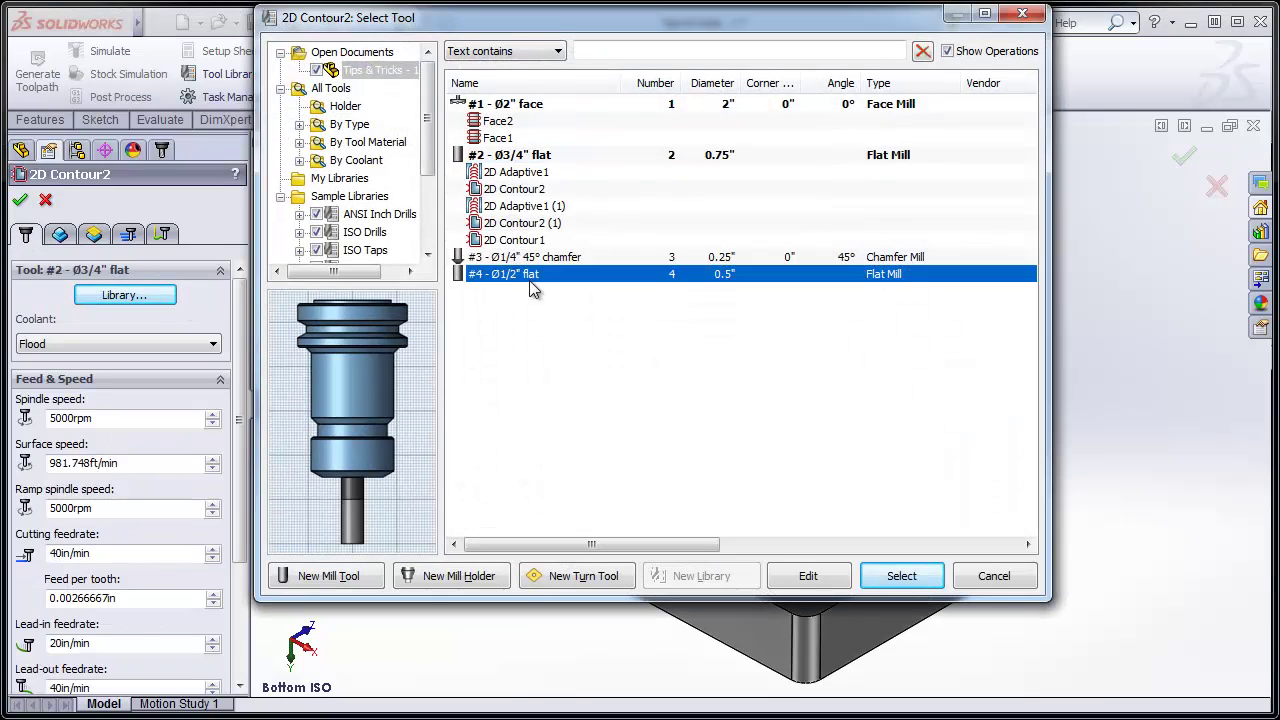
click(914, 577)
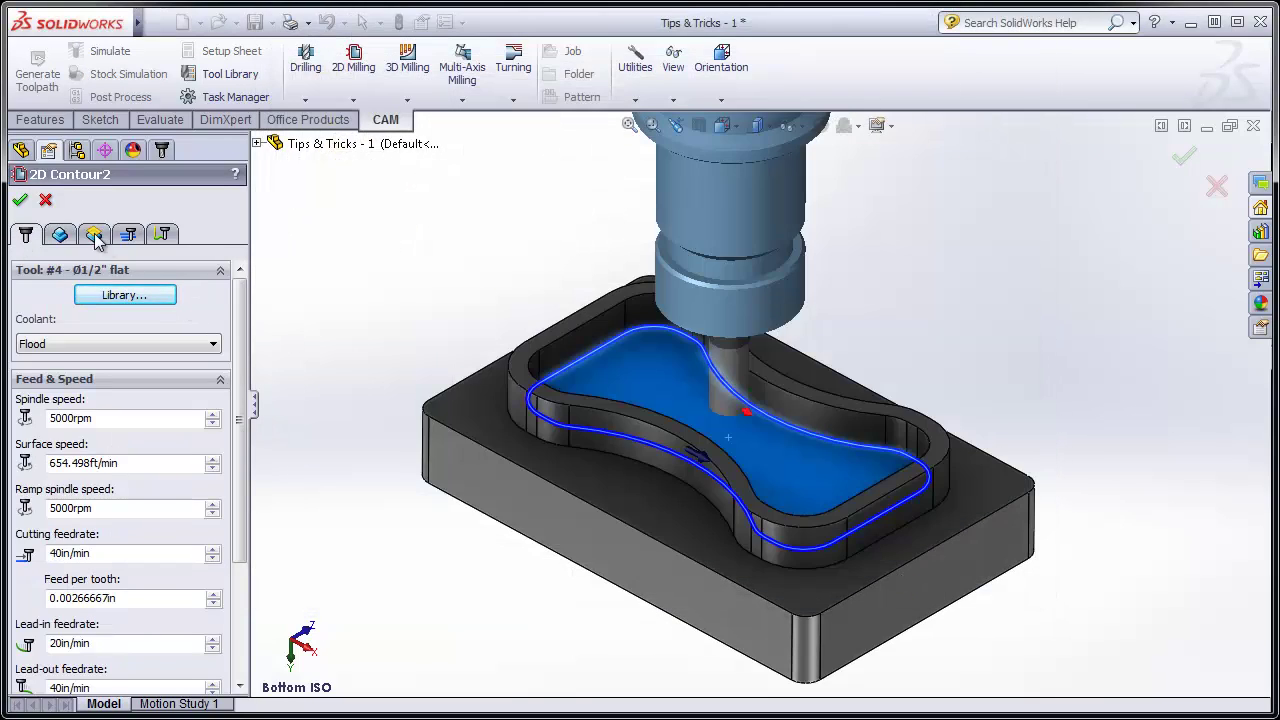
click(20, 200)
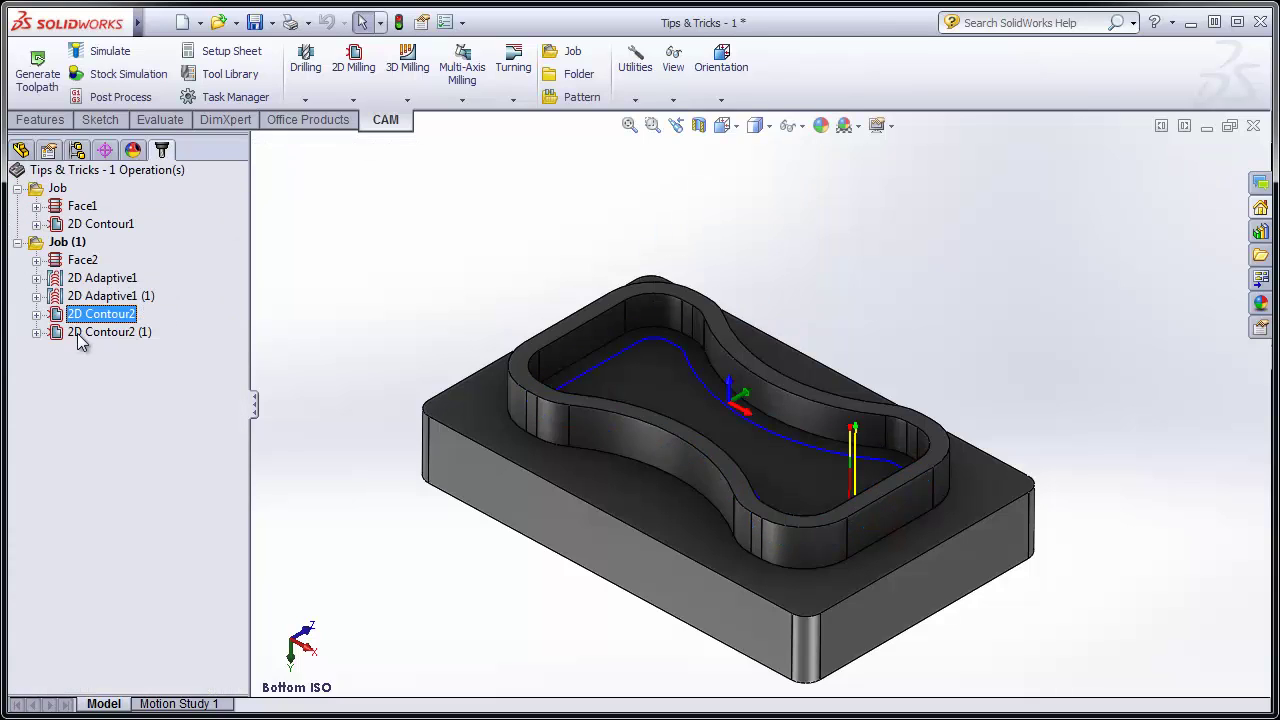
Step: Assign 2D Contour2's #4 Ø1/2" flat tool to 2D Contour2 (1)
click(37, 314)
click(37, 386)
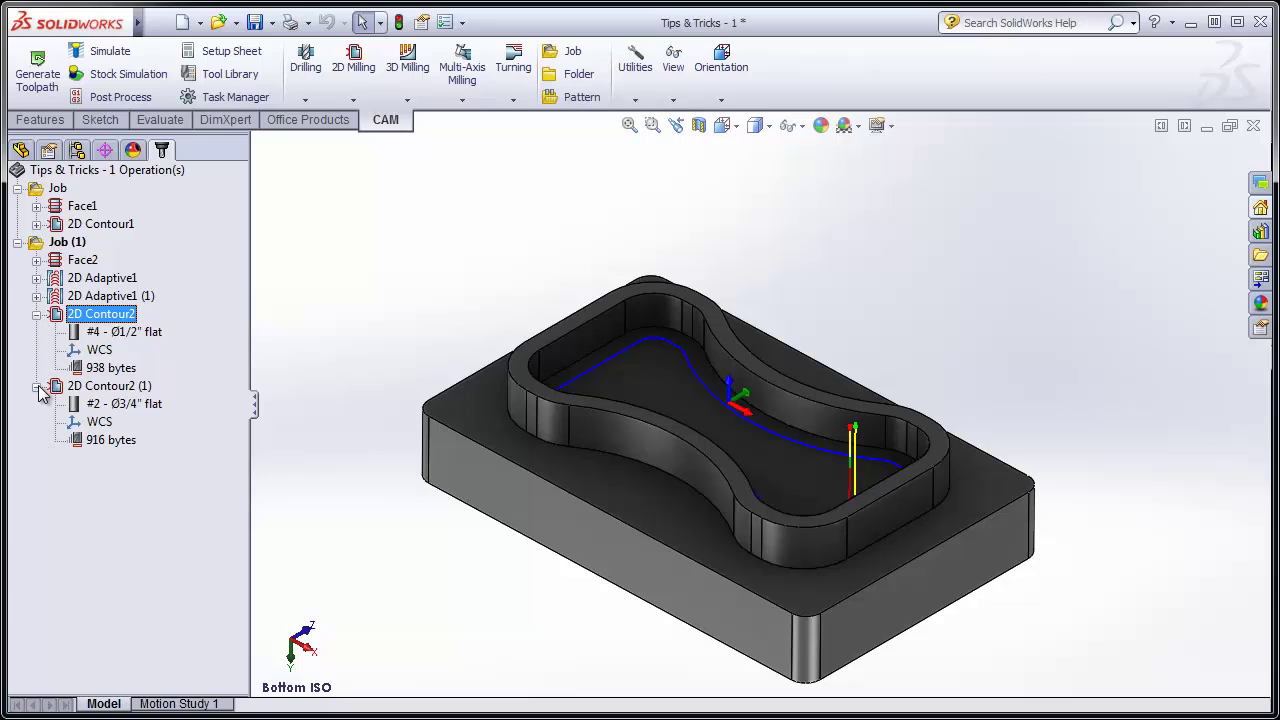
click(118, 334)
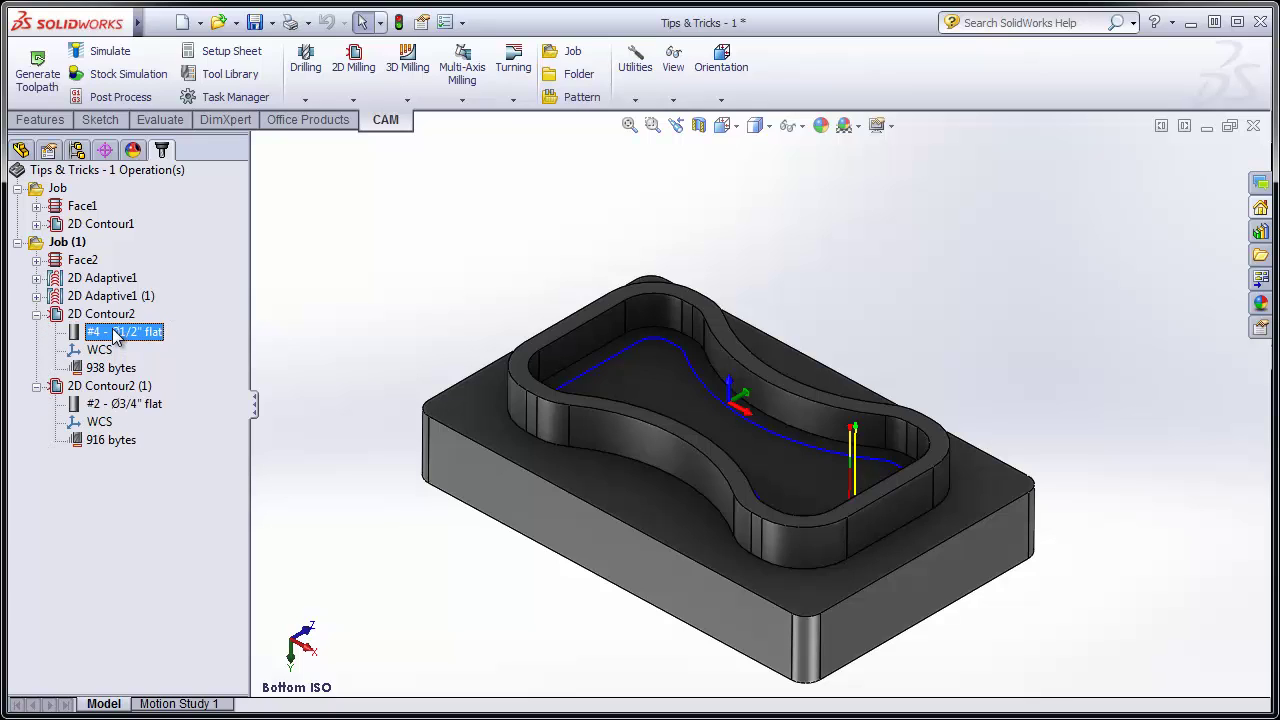
ctrl+click(128, 404)
Step: Regenerate the 2D Contour2 (1) toolpath around the boss and review the roughing toolpath
click(124, 406)
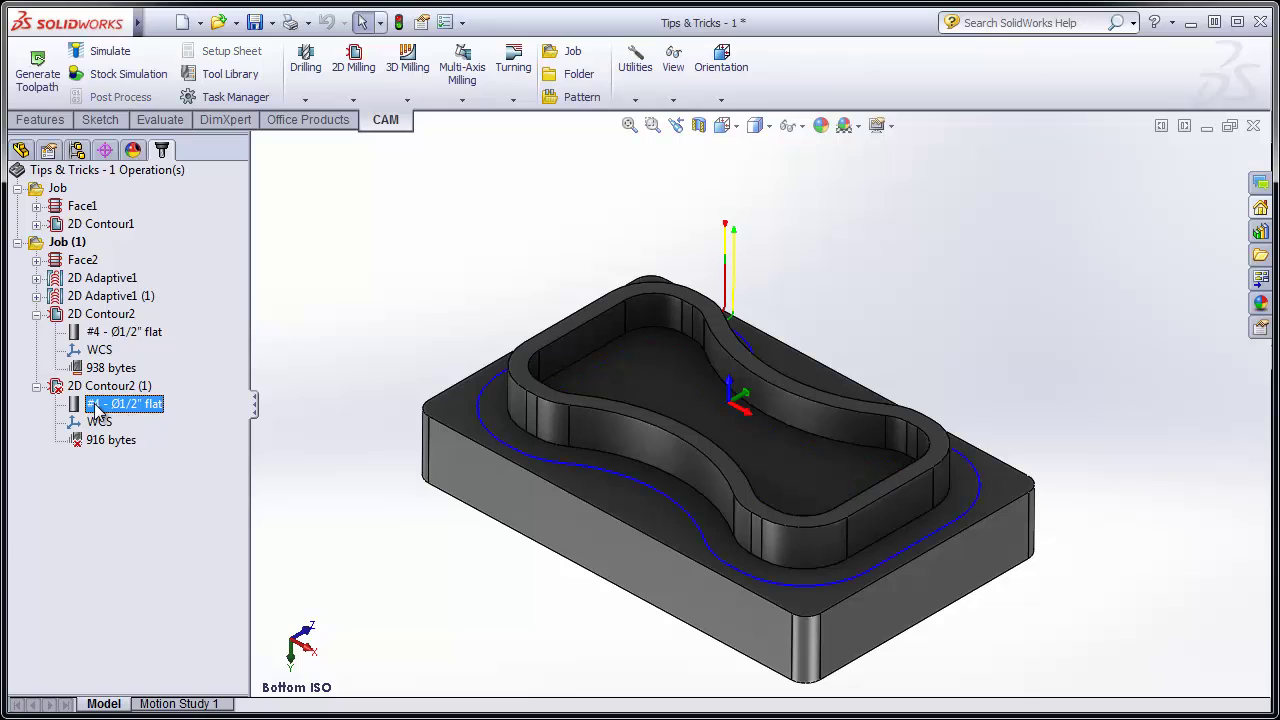
click(100, 387)
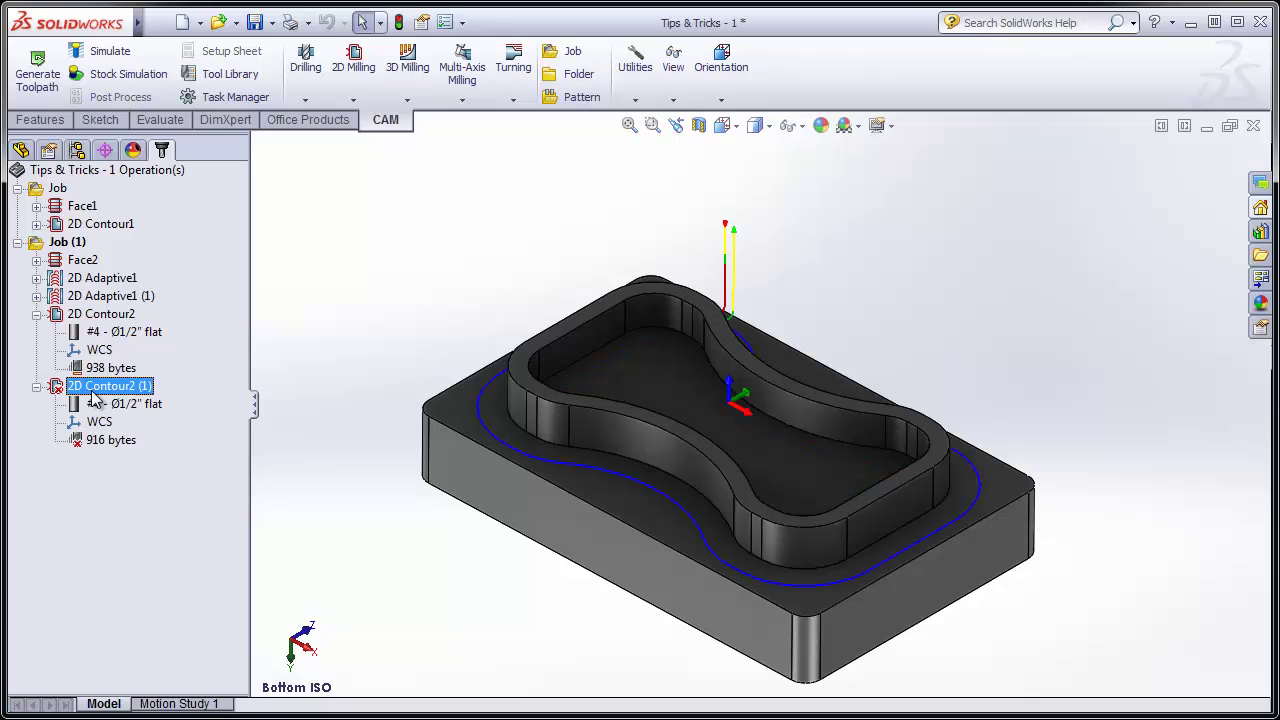
click(38, 78)
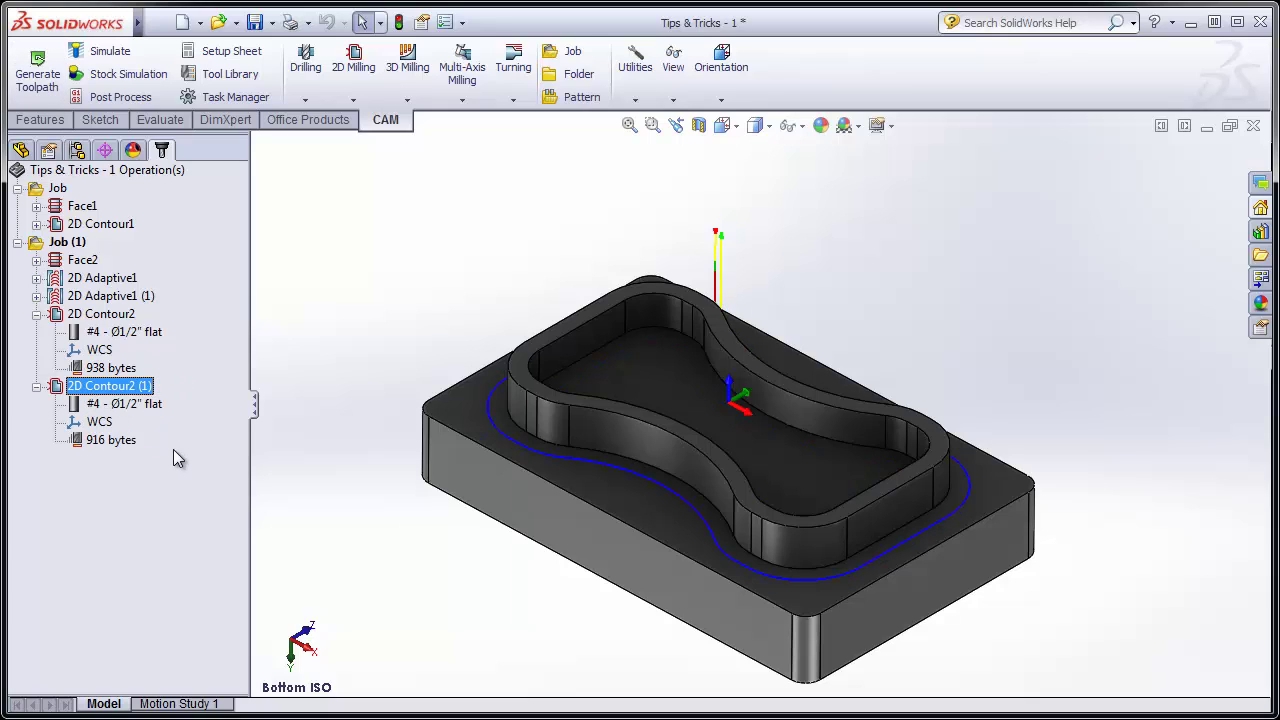
click(181, 462)
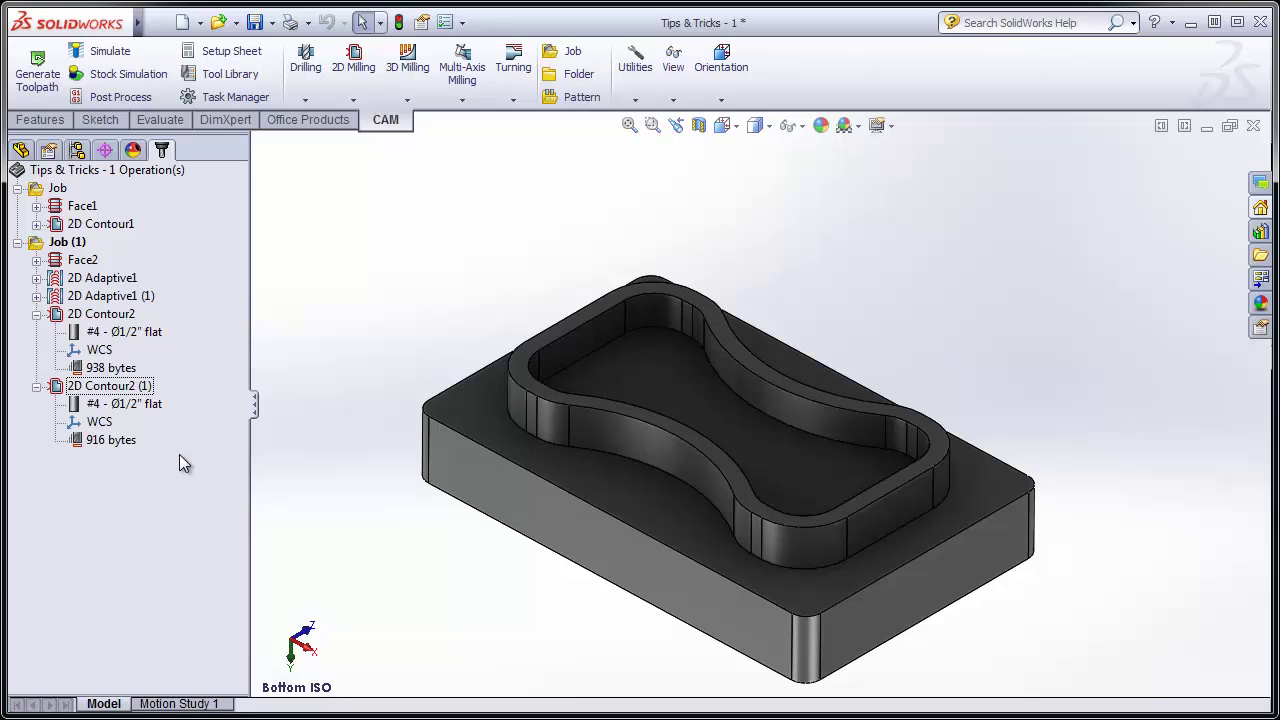
click(82, 298)
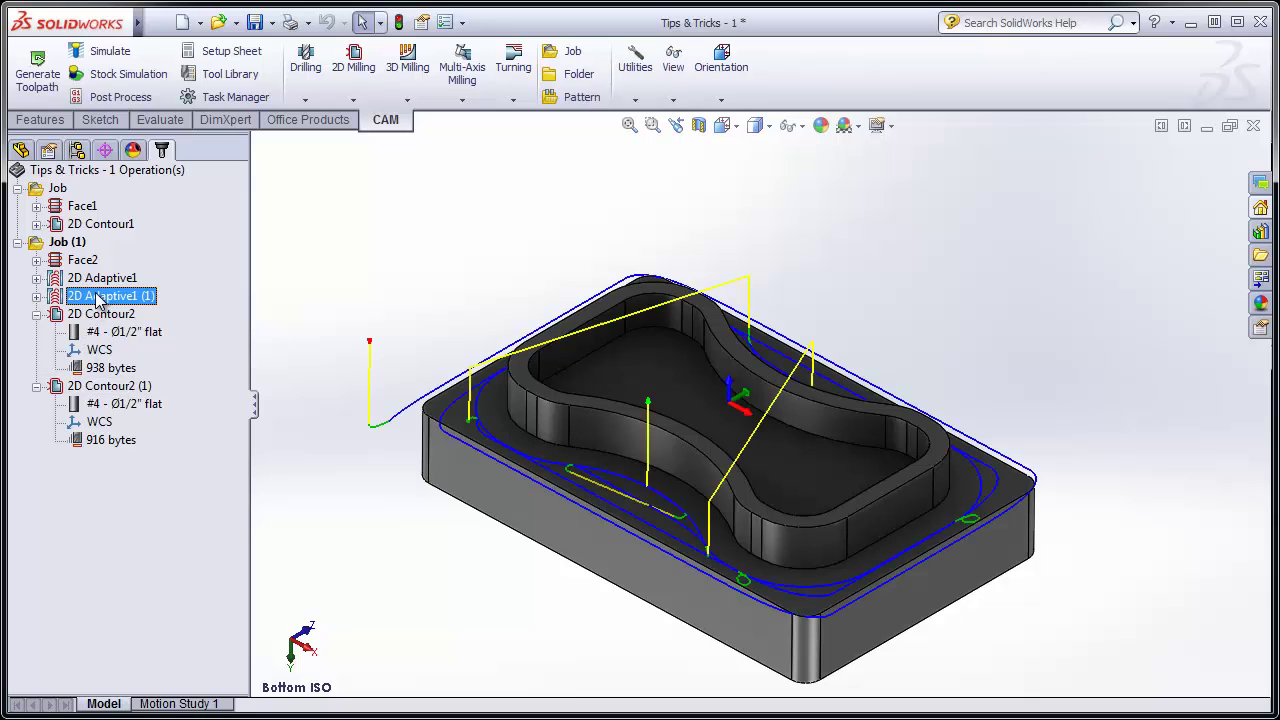
click(36, 296)
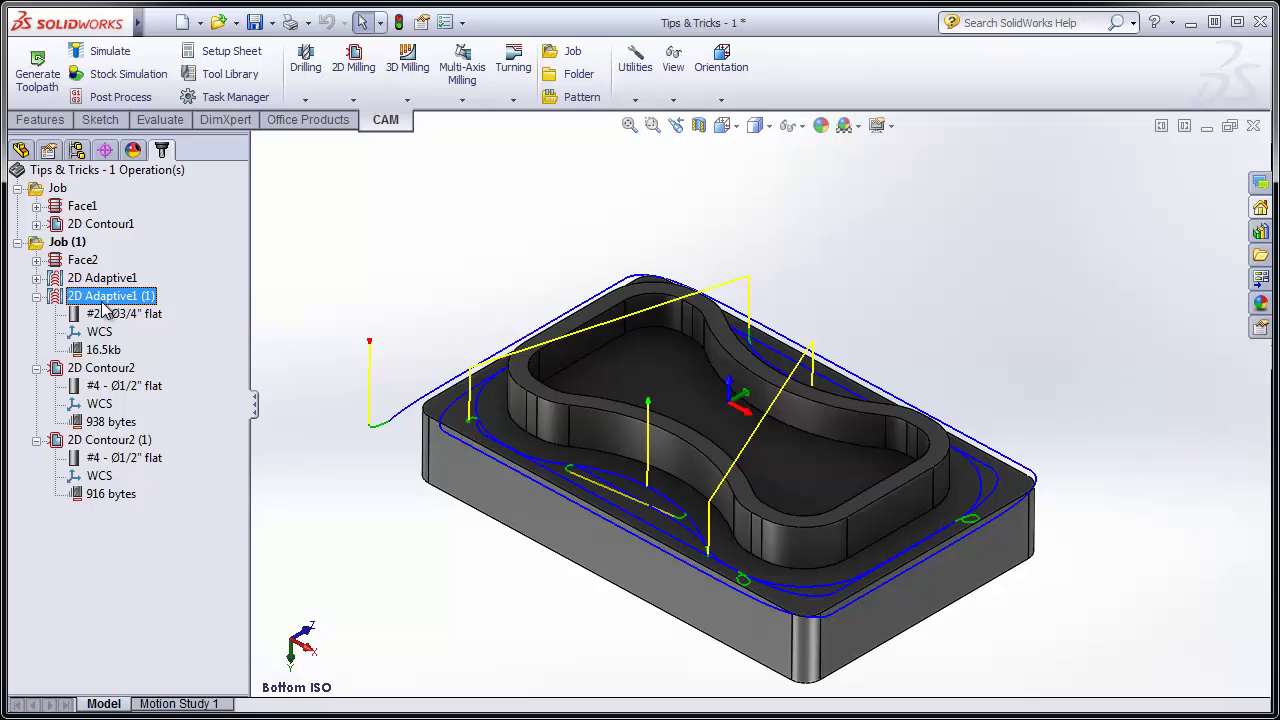
click(104, 350)
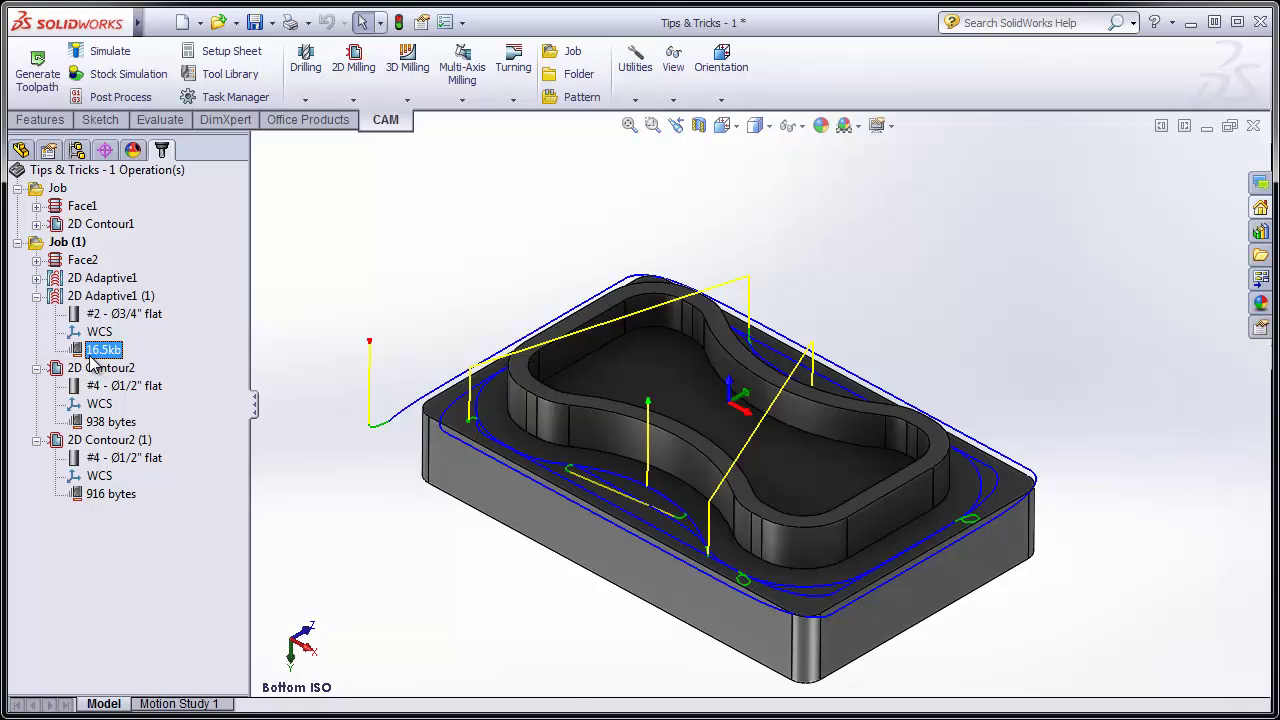
Step: Enable 0.0004in smoothing on 2D Adaptive1 (1) and regenerate, reducing the toolpath to 11.4kb
right_click(100, 298)
click(140, 313)
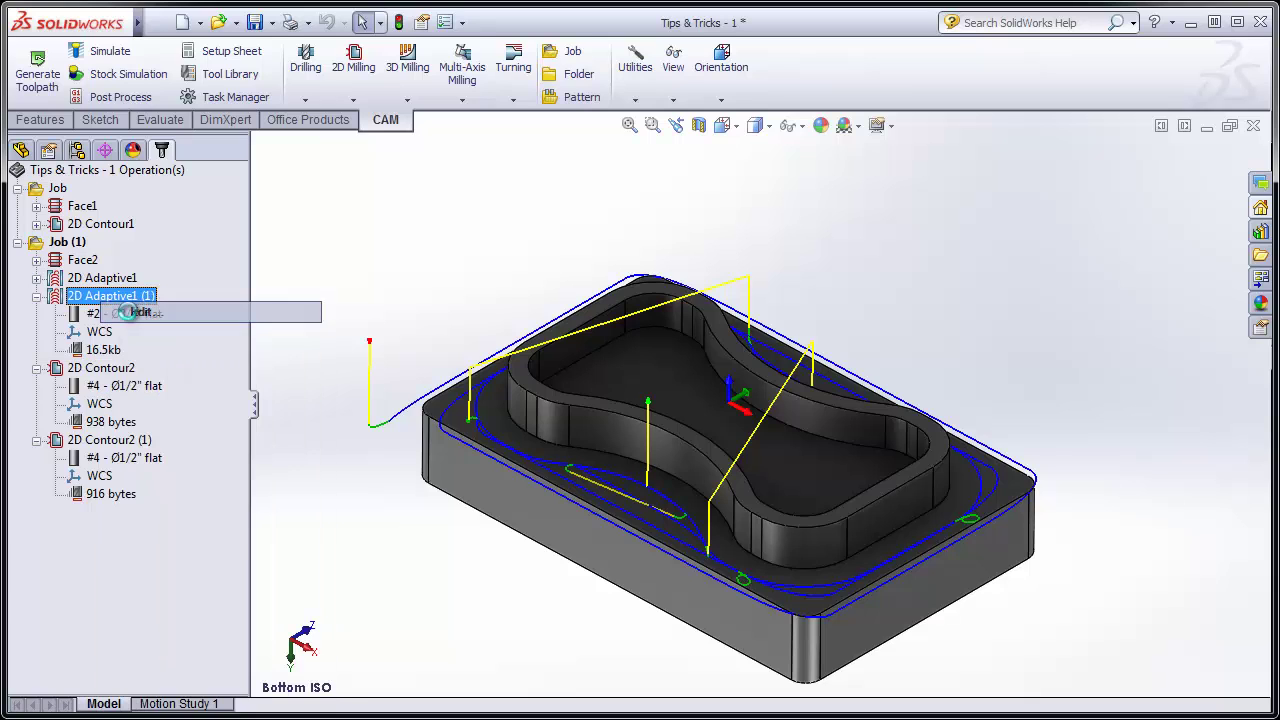
click(128, 236)
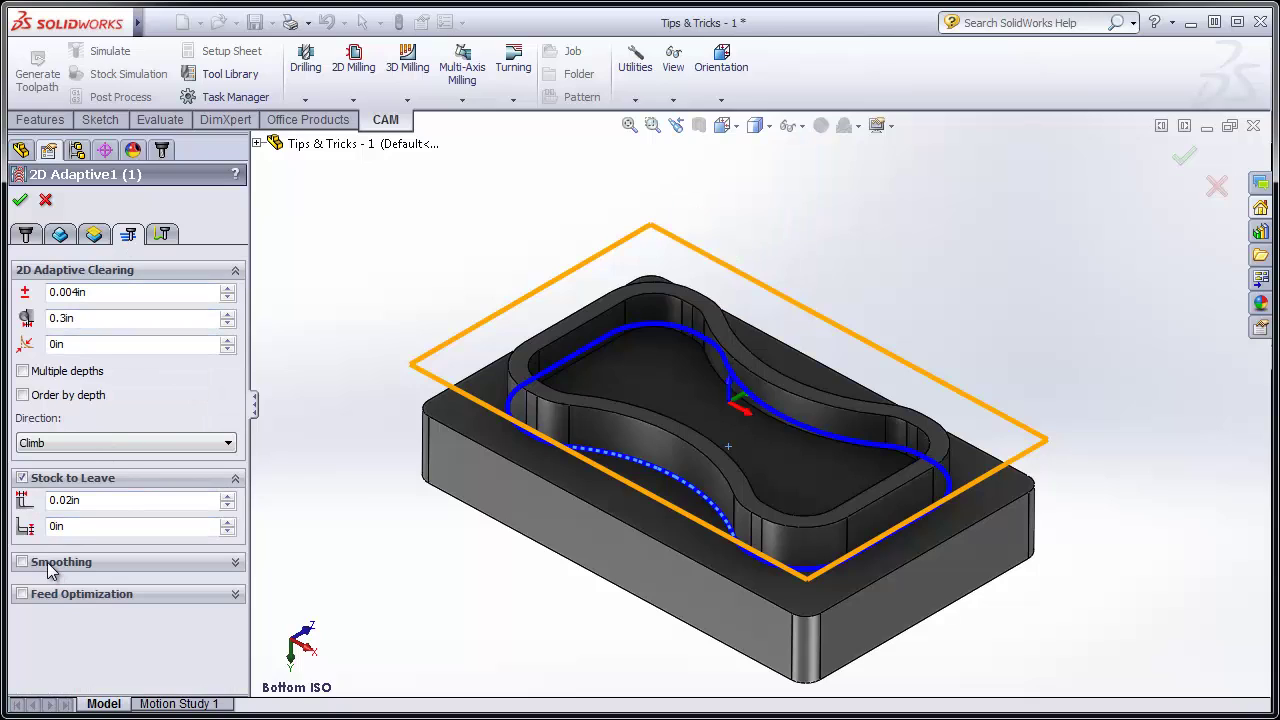
click(47, 562)
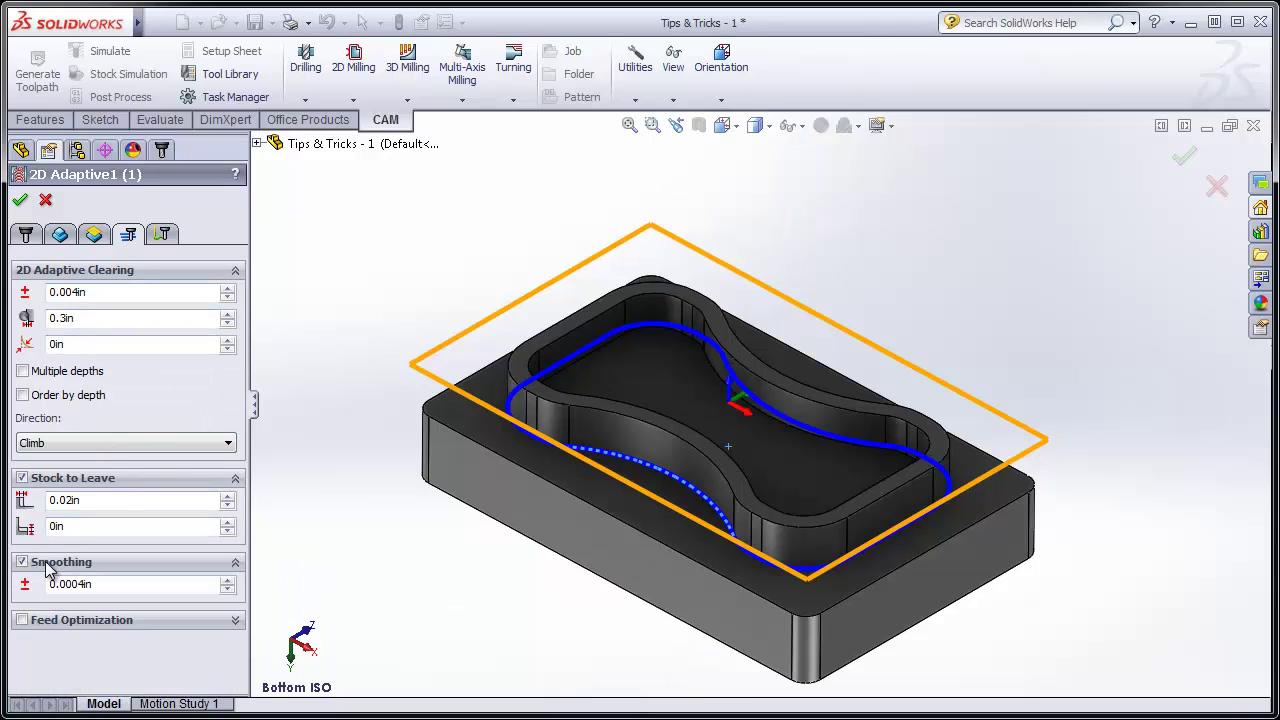
mouse_move(100, 583)
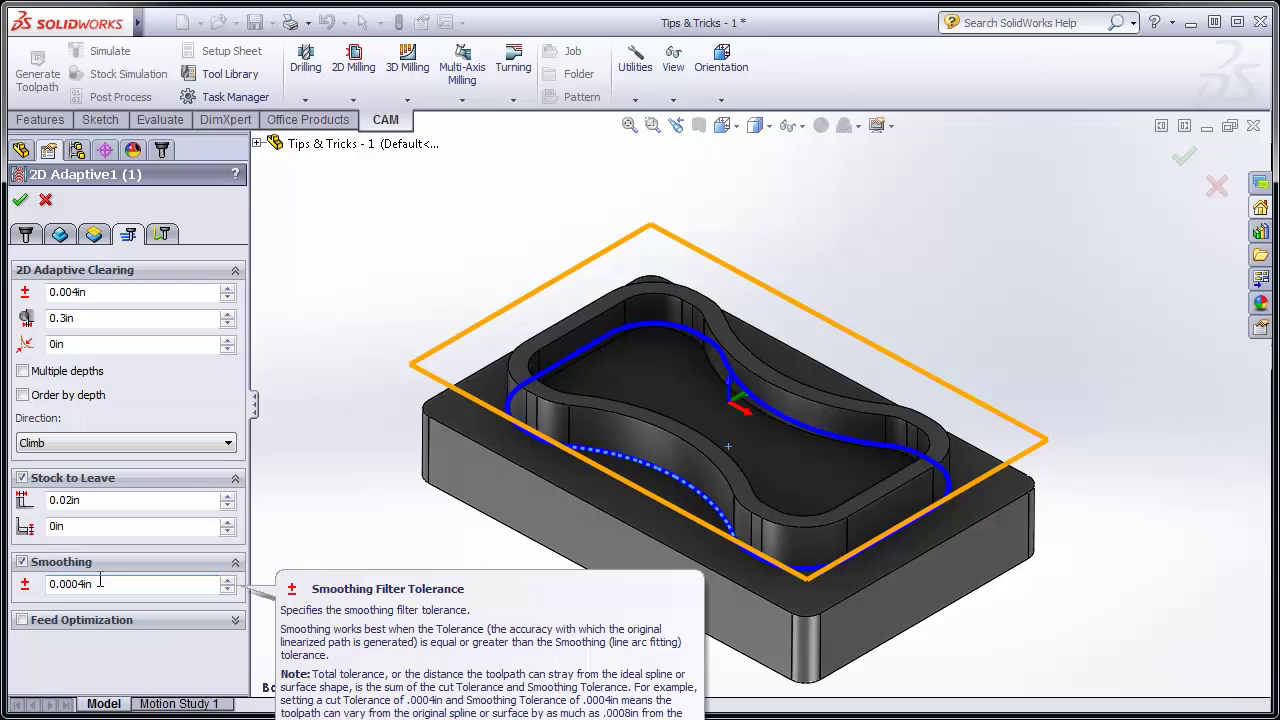
click(20, 200)
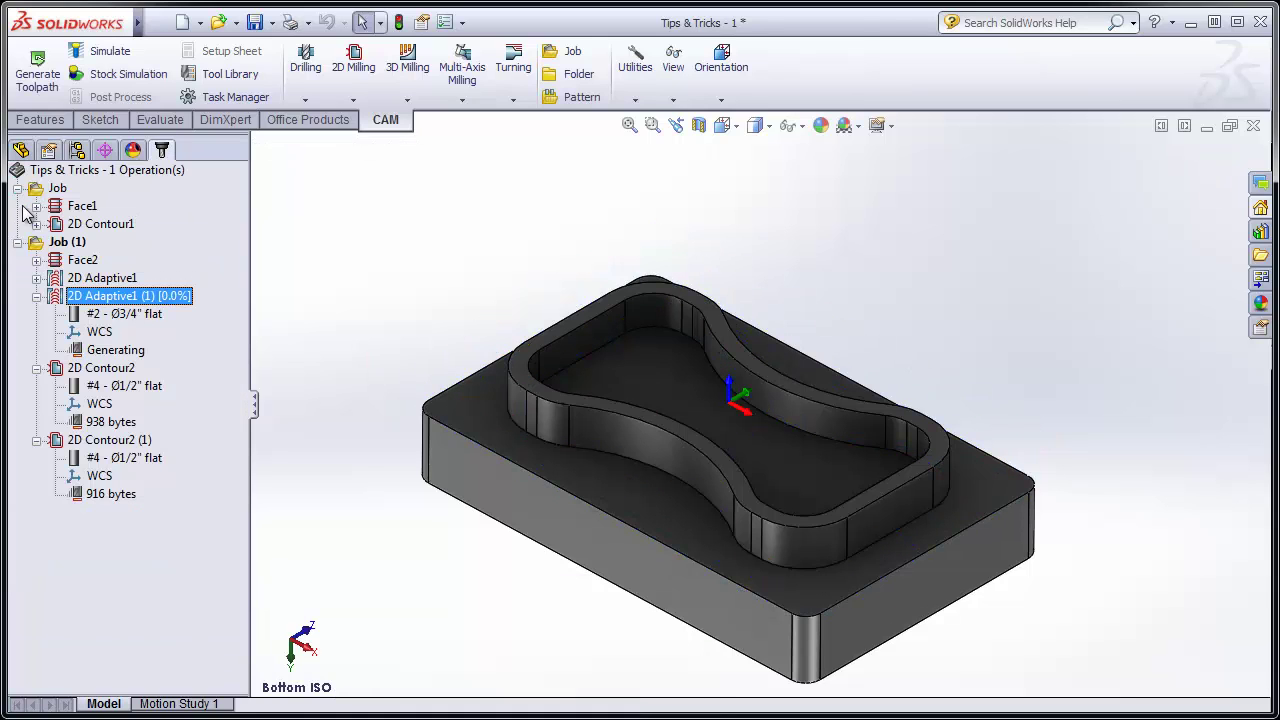
click(104, 352)
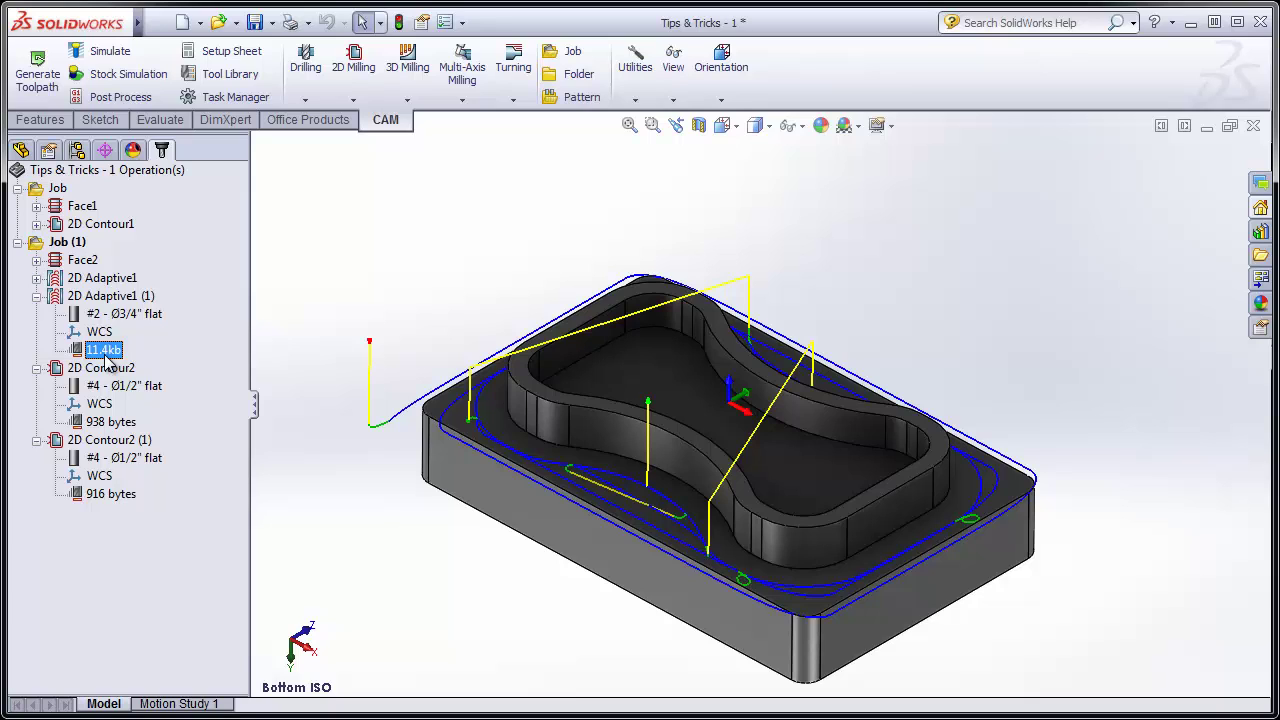
Step: Copy both Job and Job (1) from Tips & Tricks - 1
click(68, 243)
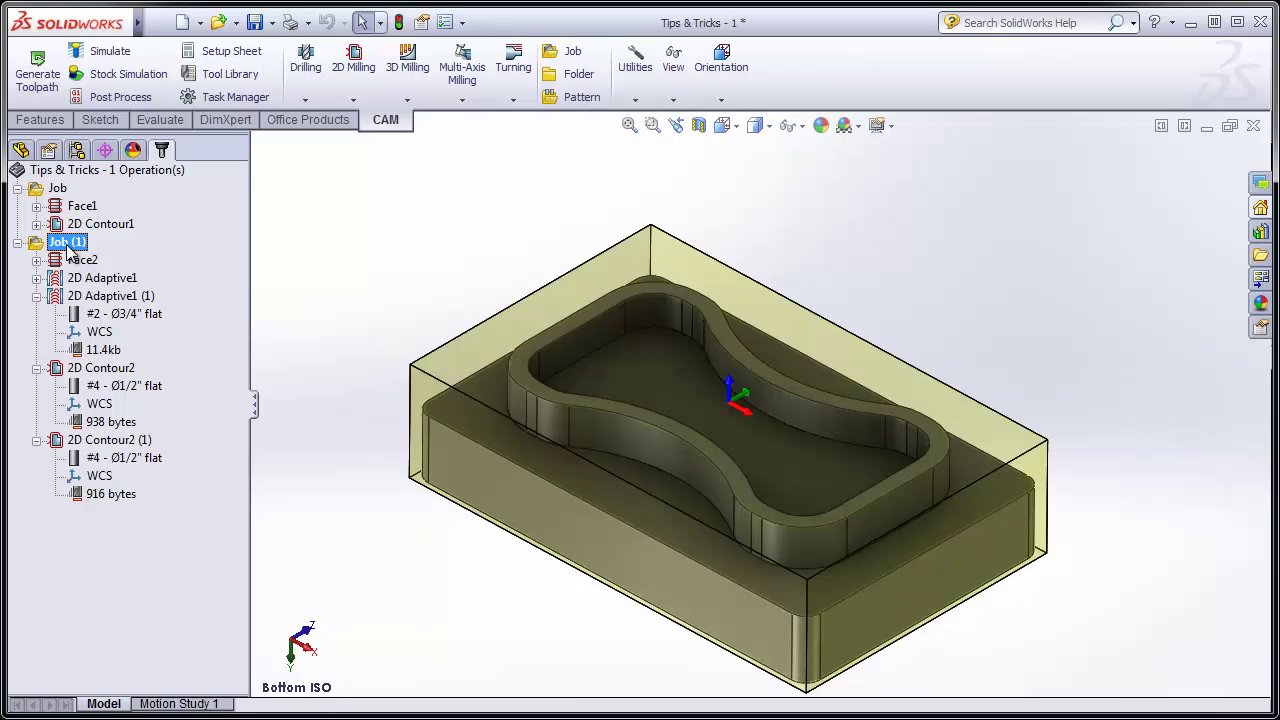
ctrl+click(56, 192)
right_click(56, 192)
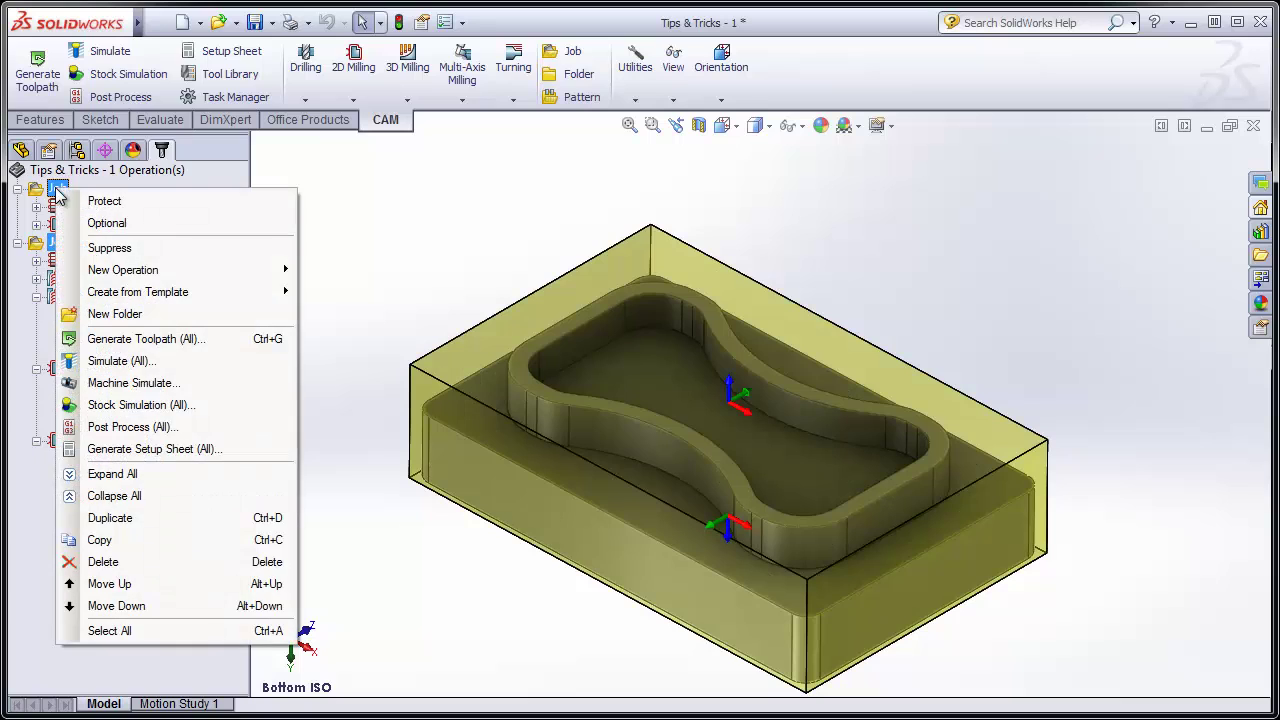
click(155, 536)
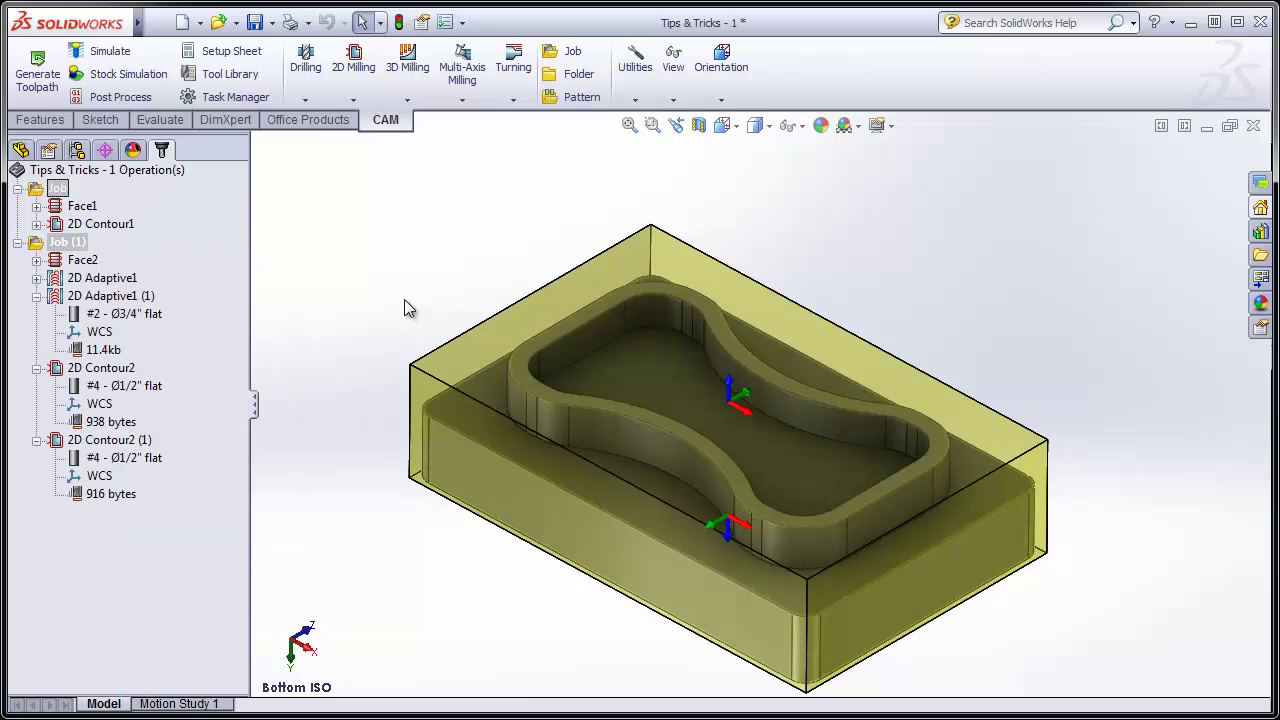
Step: Paste the copied jobs into the CAM tree of Tips & Tricks - 2
key(ctrl+Tab)
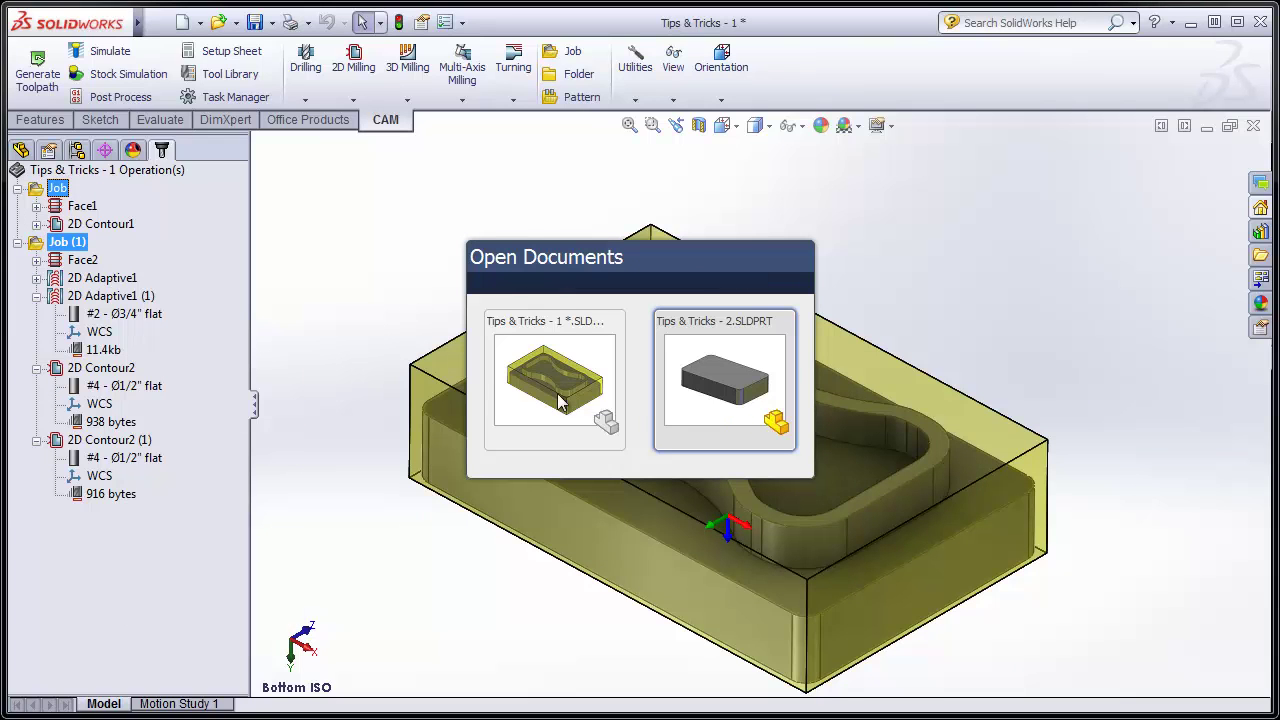
click(685, 407)
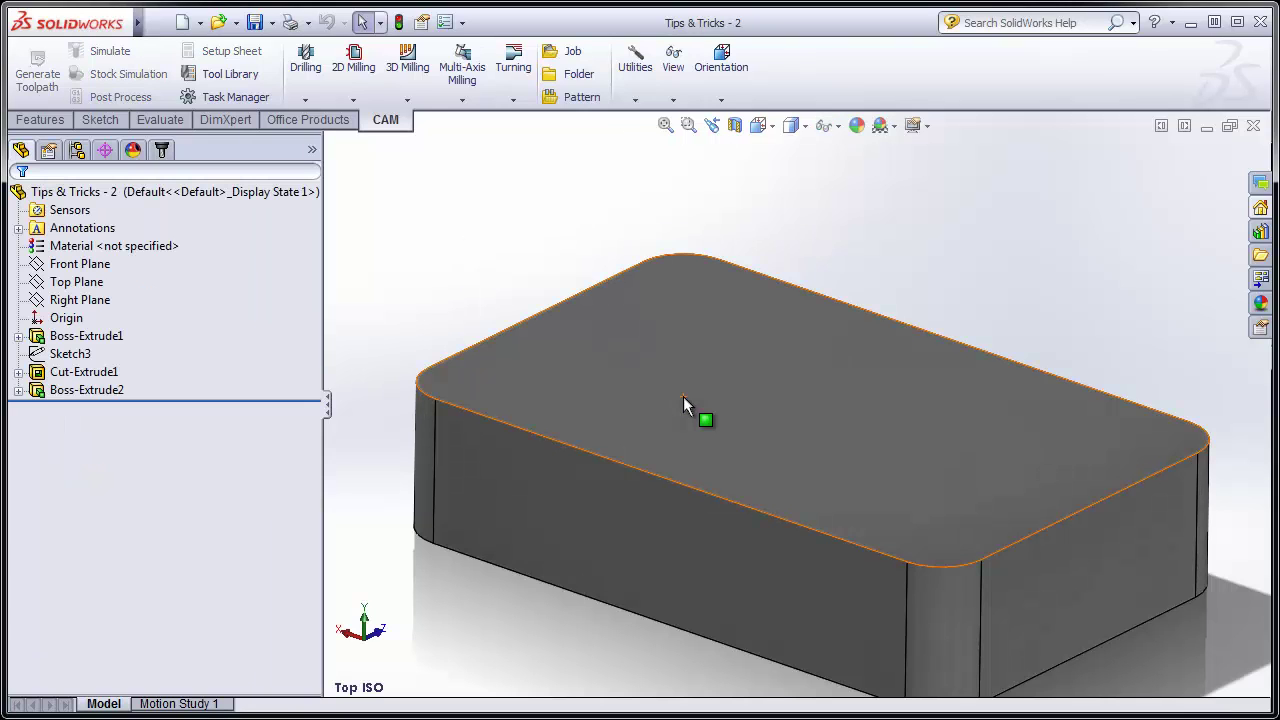
click(163, 151)
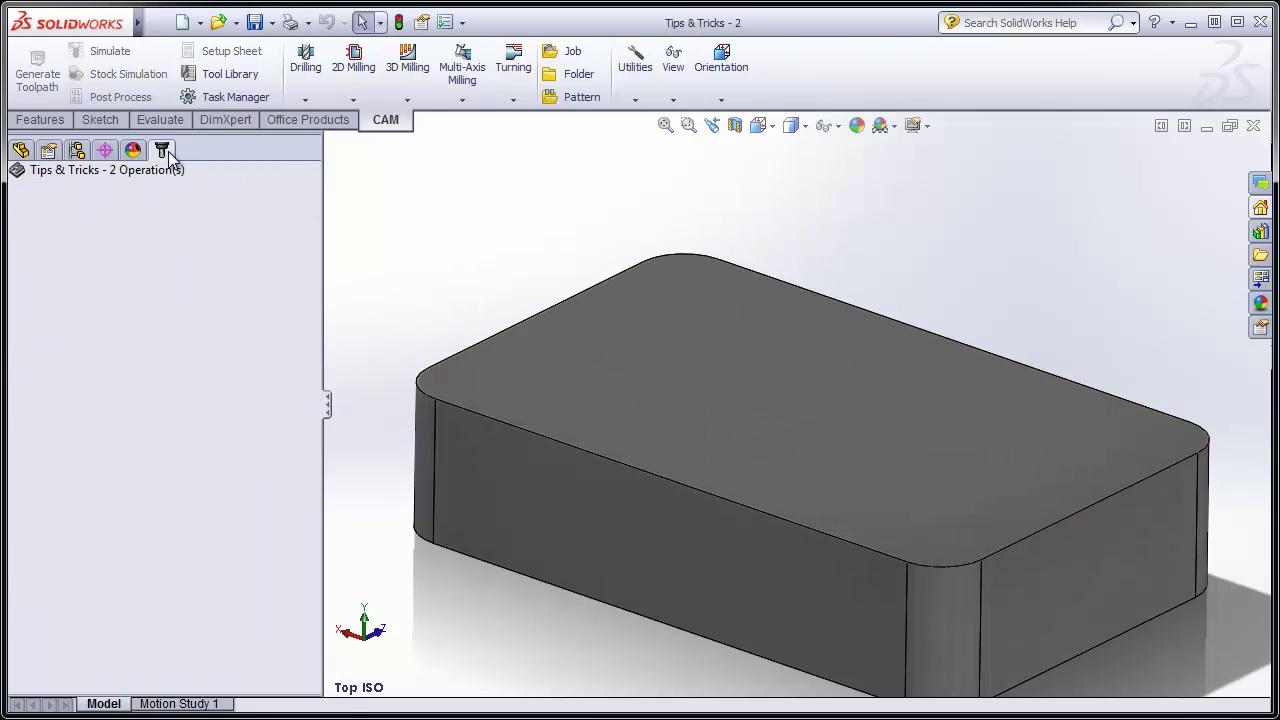
right_click(123, 240)
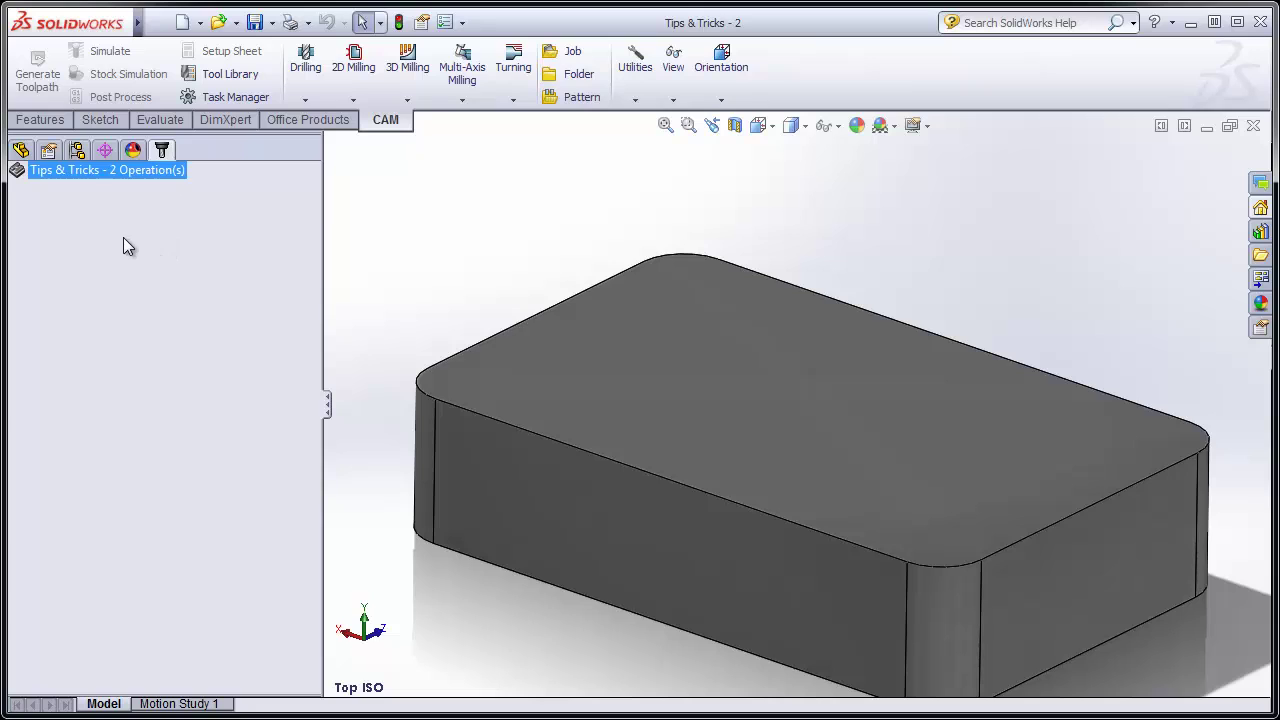
click(167, 273)
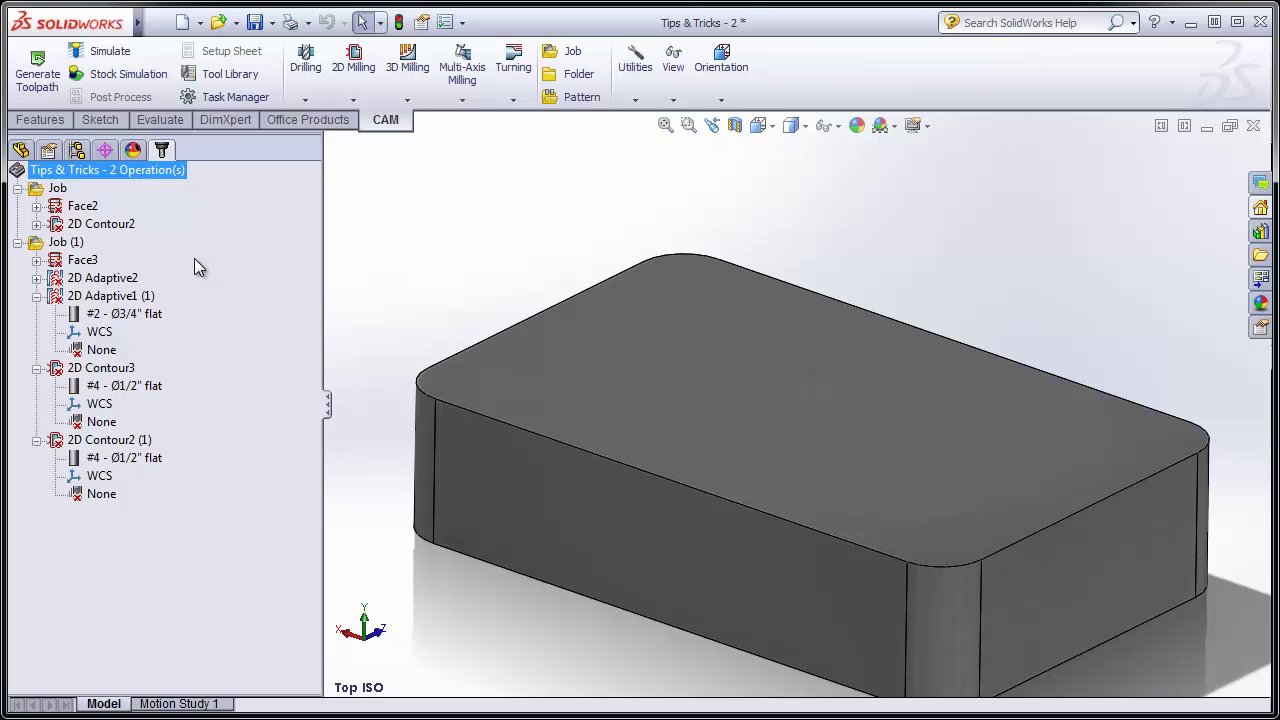
Step: Redefine the first pasted Job with Boss-Extrude2 as its model
right_click(54, 188)
click(80, 199)
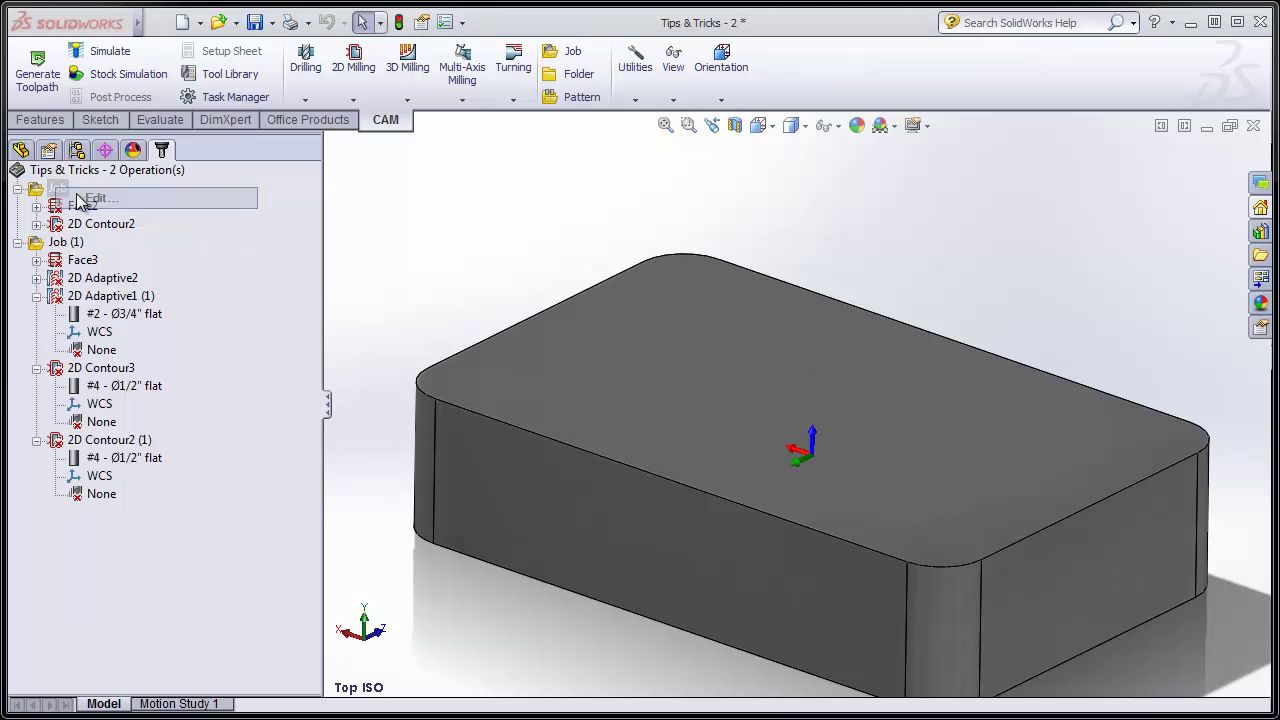
click(690, 456)
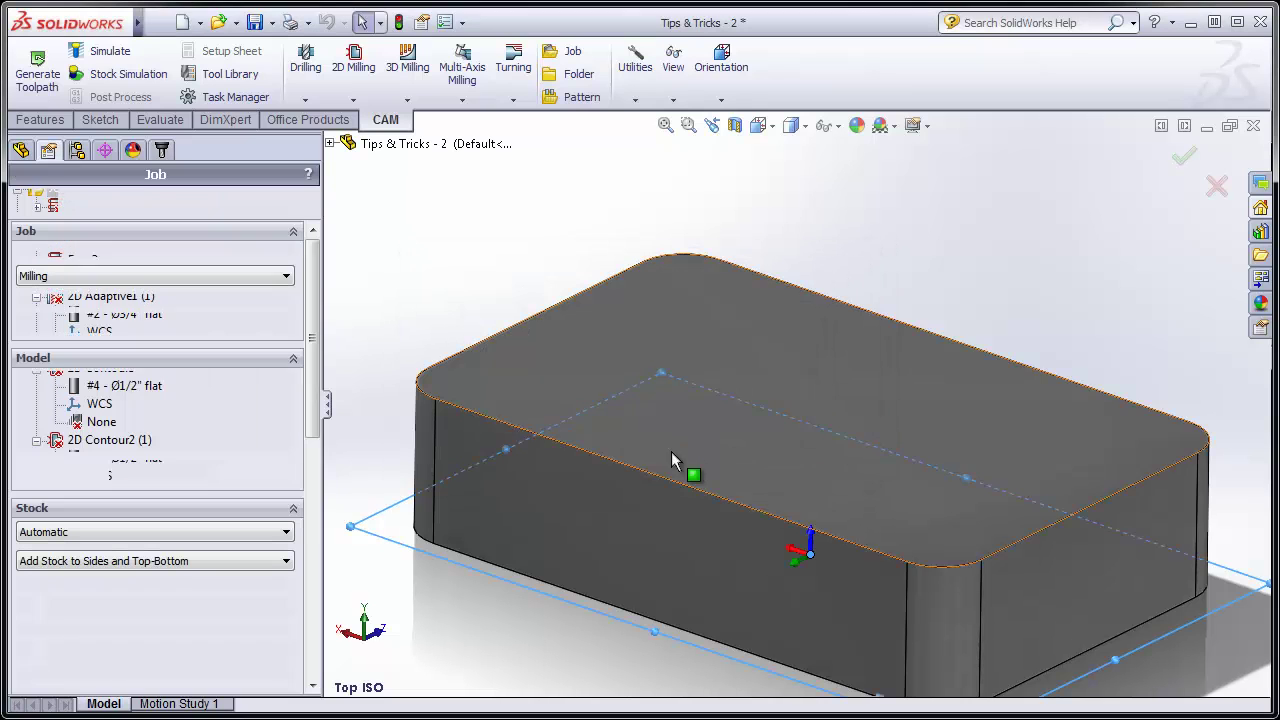
click(157, 414)
click(886, 498)
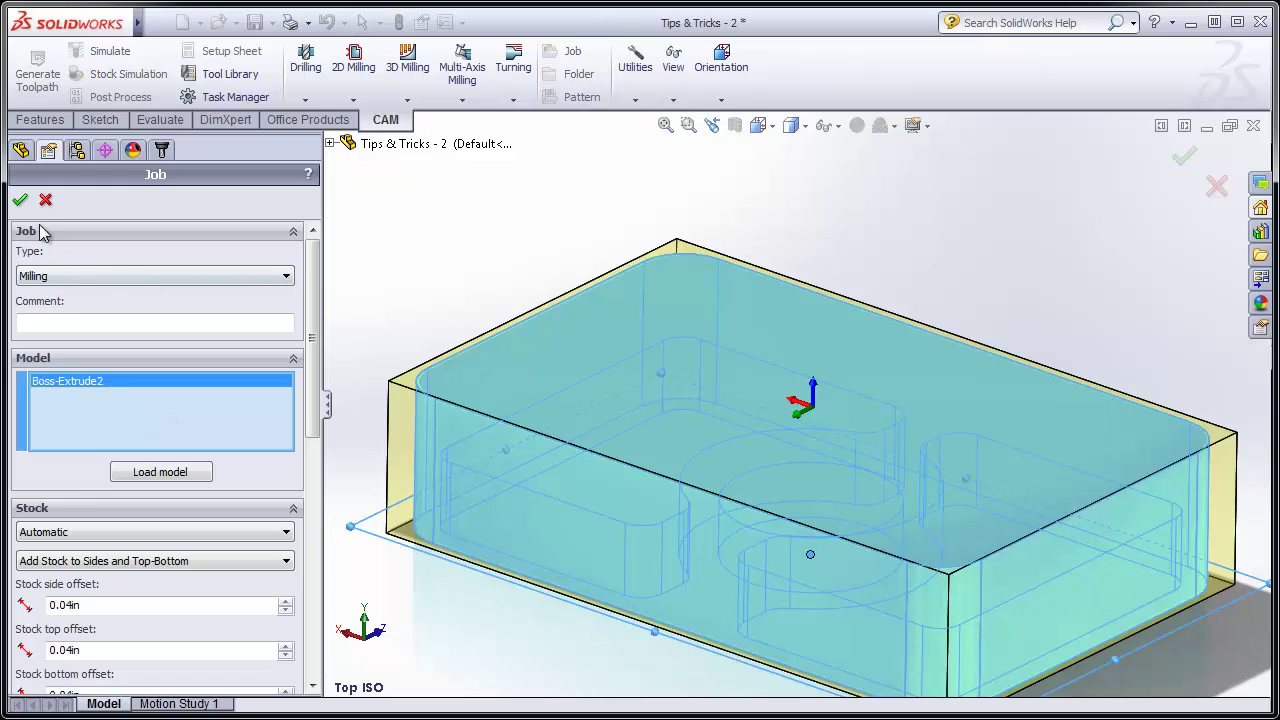
click(20, 200)
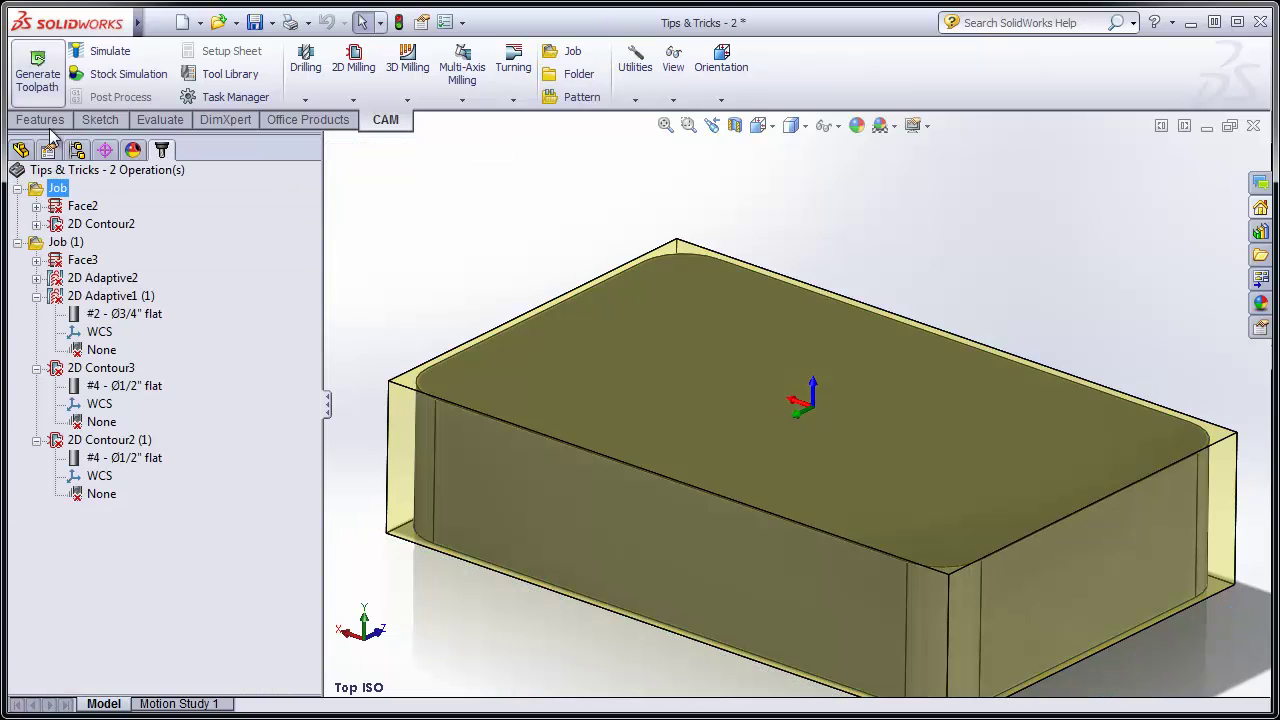
Step: Review the Face2 and 2D Contour2 toolpaths of the first Job
click(85, 206)
click(90, 226)
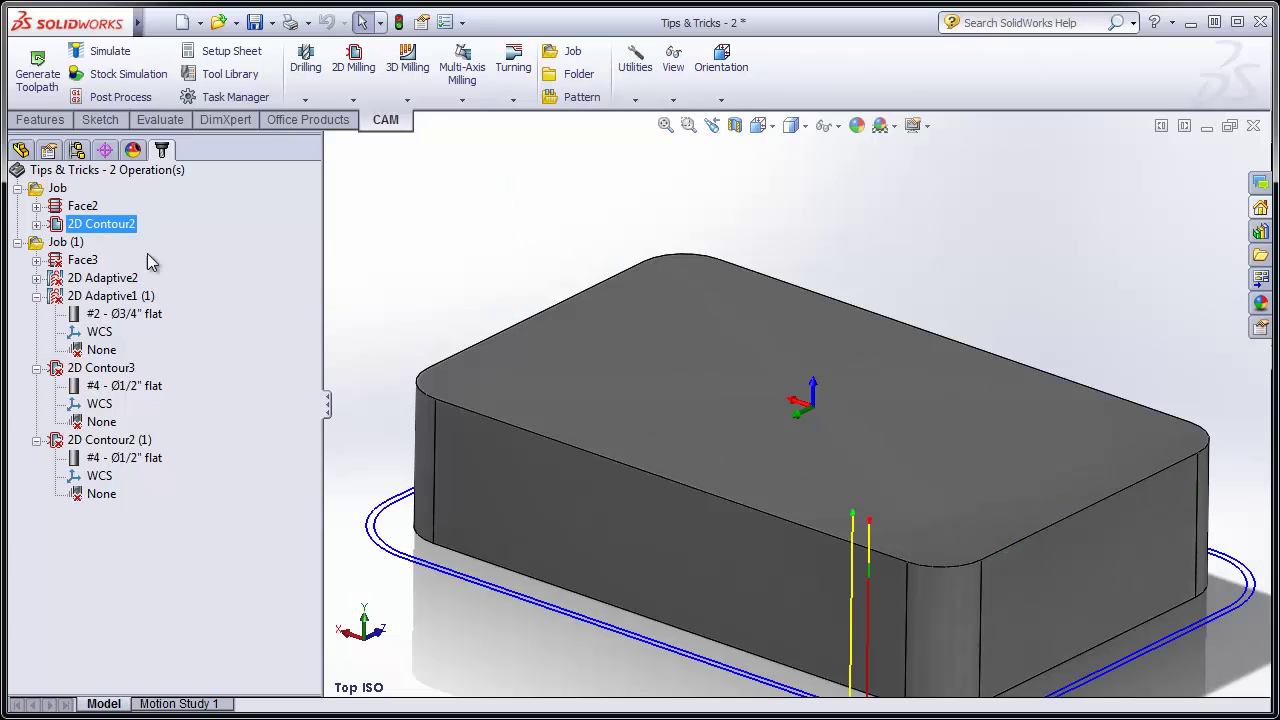
right_click(67, 243)
Step: Set Job (1)'s model to the Boss-Extrude2 part body
click(106, 259)
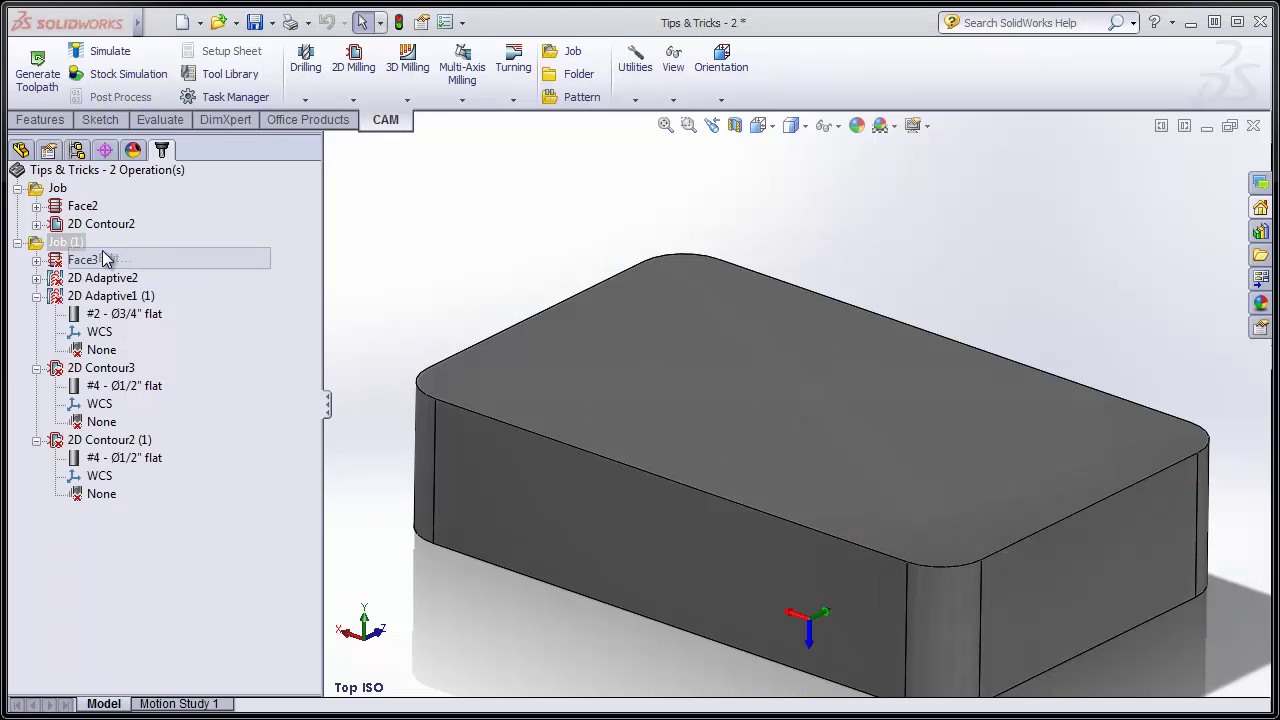
click(727, 459)
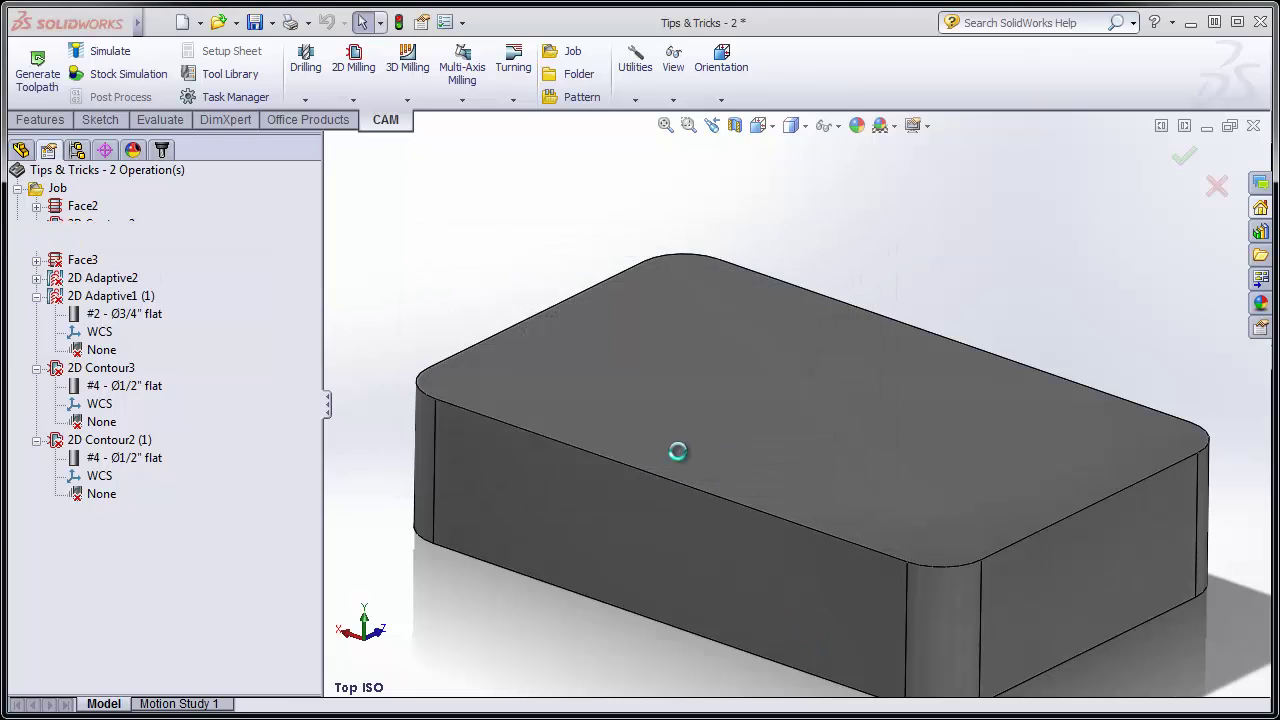
click(637, 478)
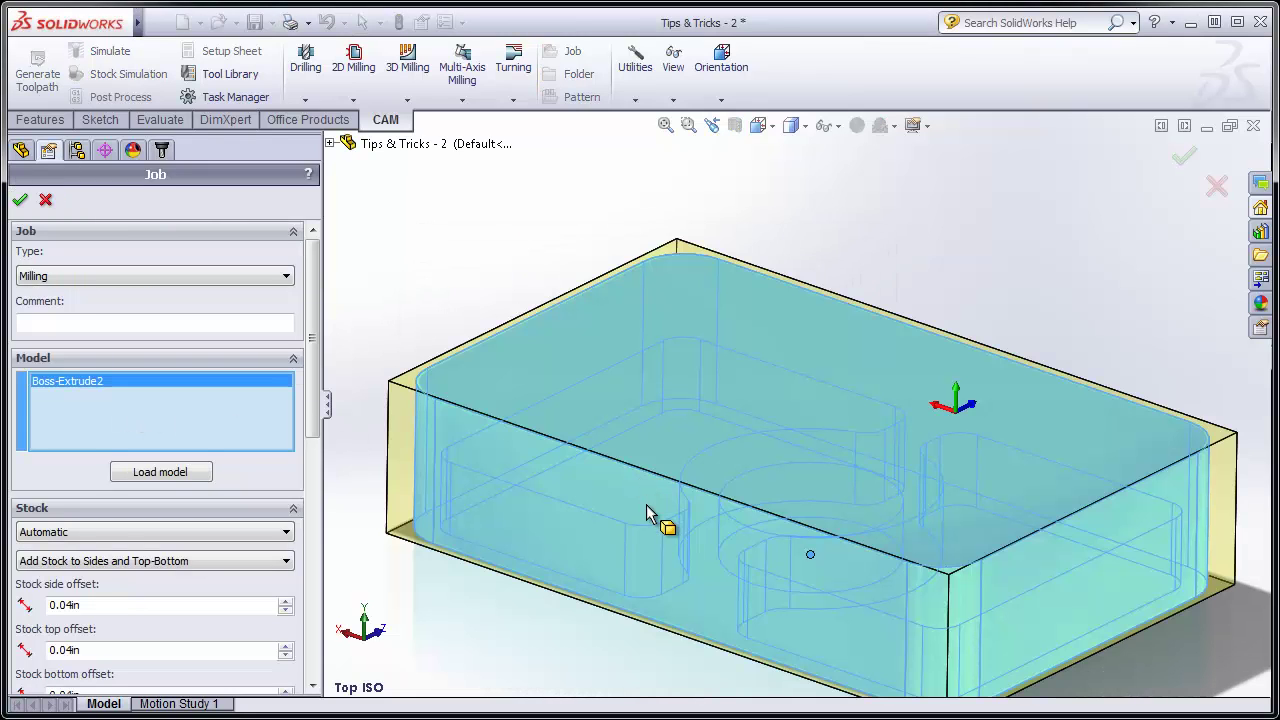
Step: Set Job (1)'s WCS to the pocketed top face and regenerate its toolpaths
key(space)
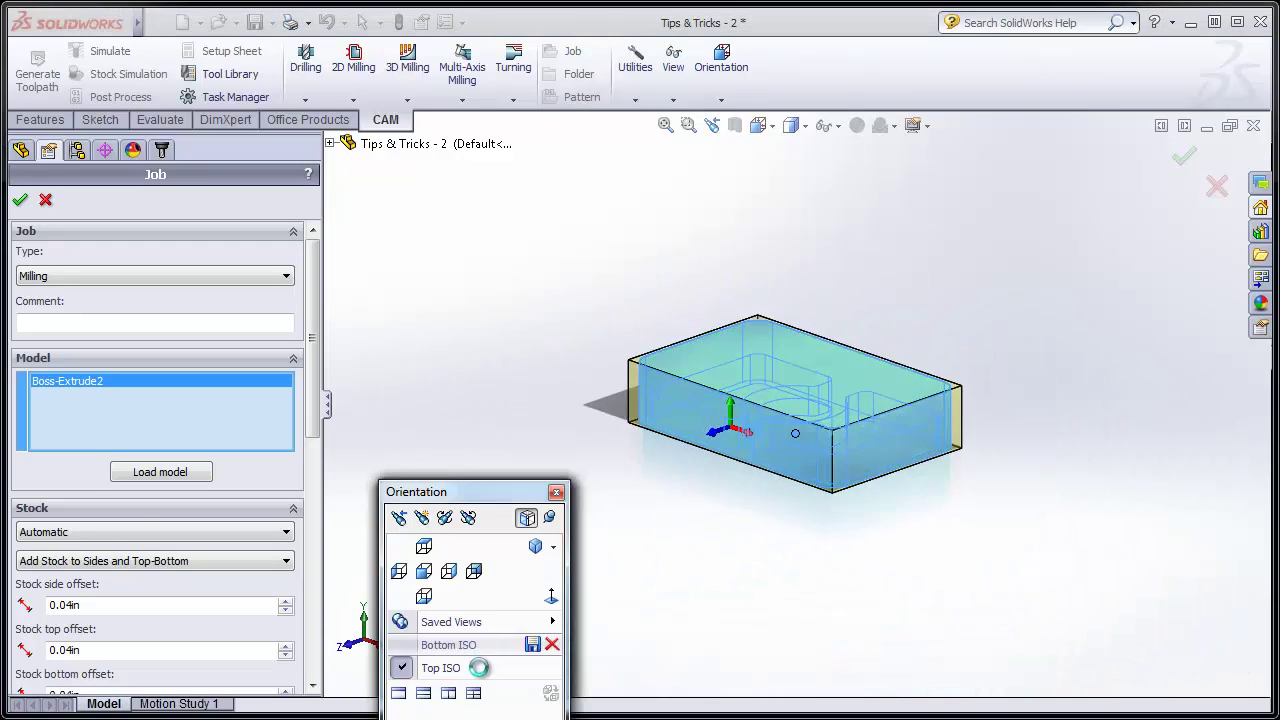
click(461, 650)
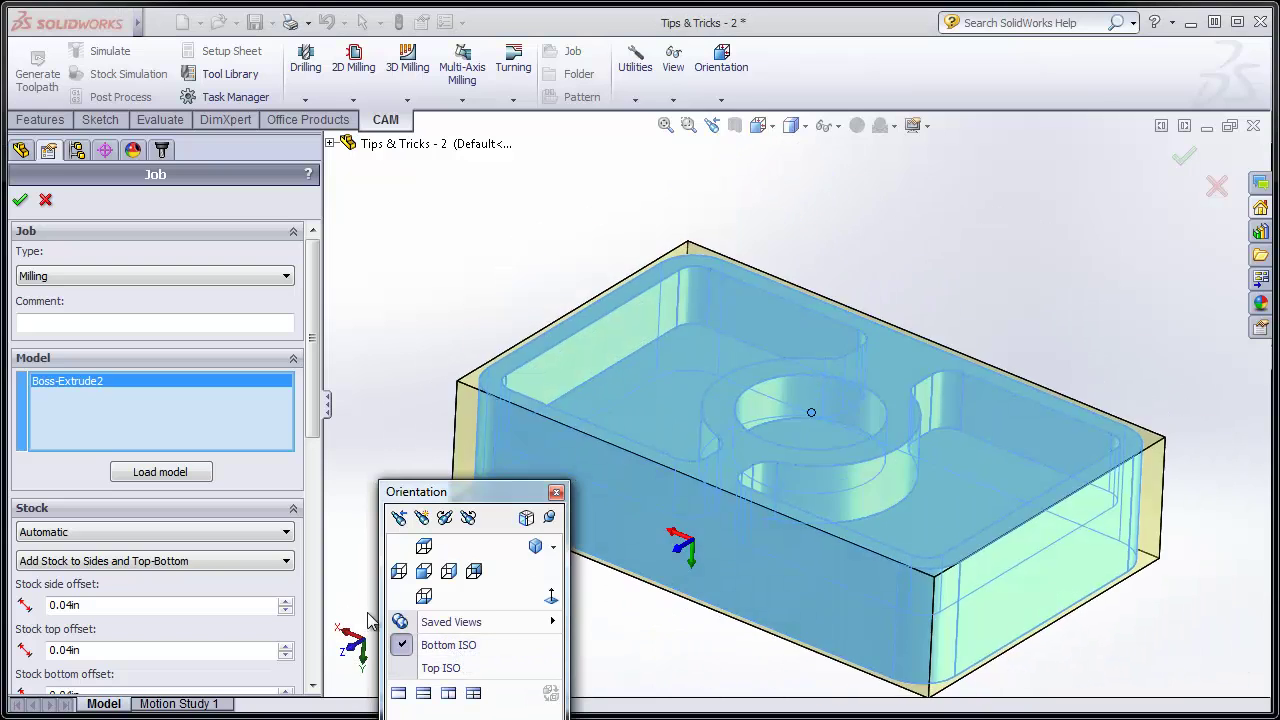
drag(316, 402, 316, 549)
click(99, 514)
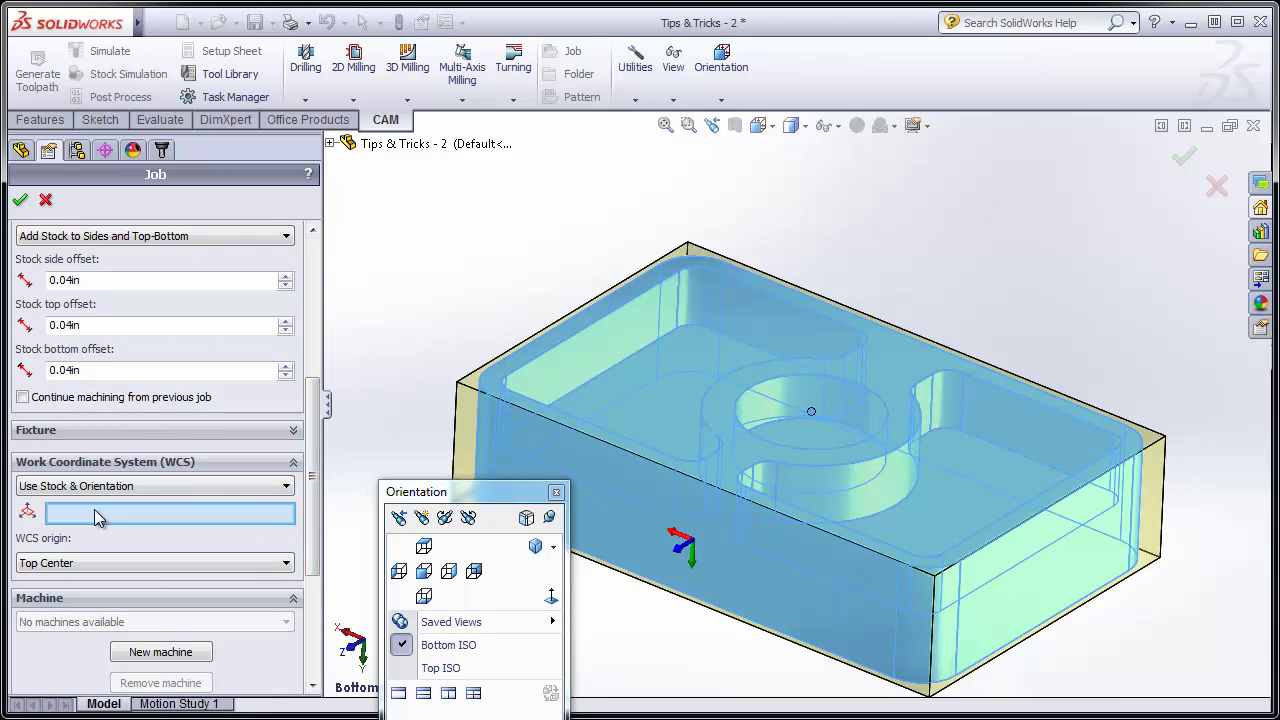
click(846, 372)
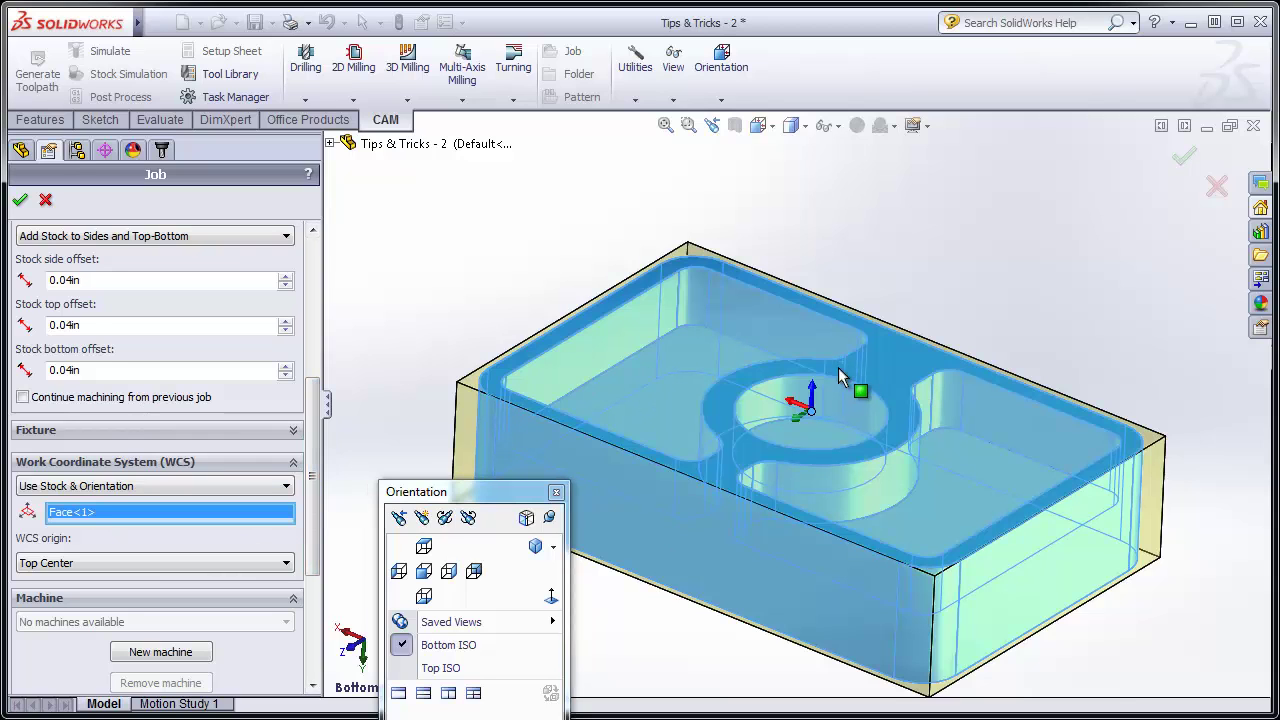
click(556, 496)
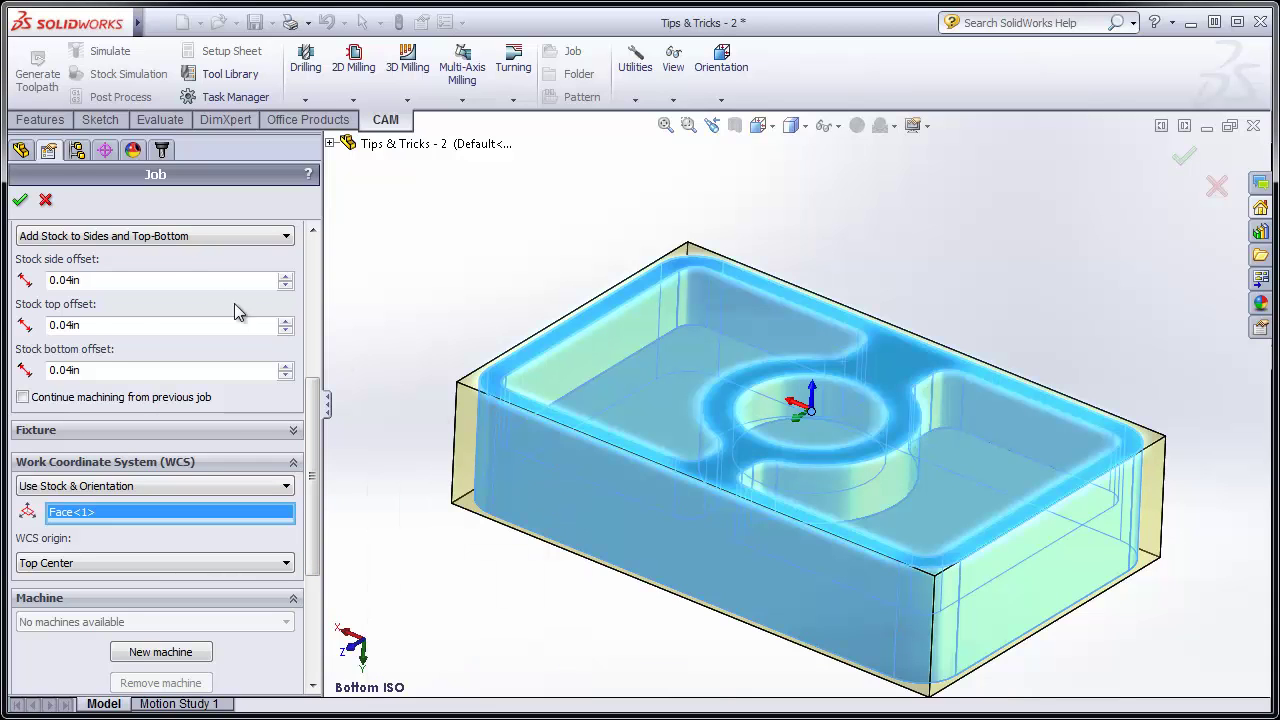
click(20, 200)
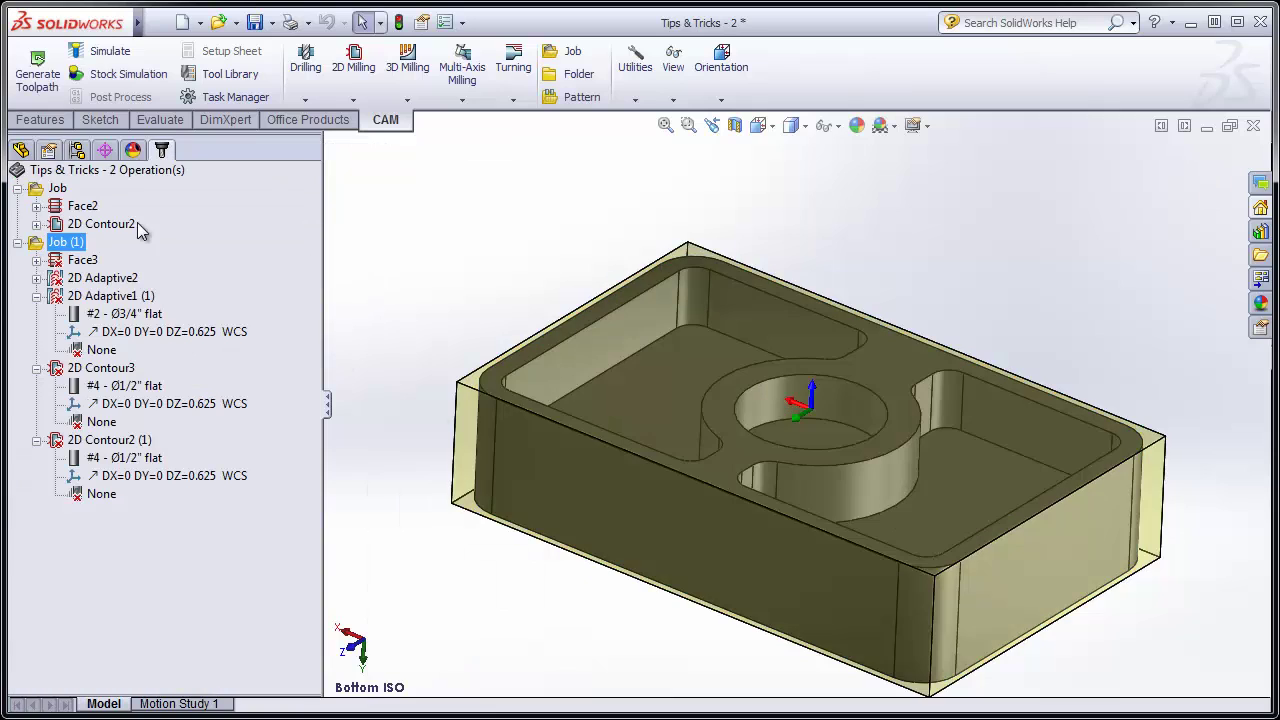
click(37, 72)
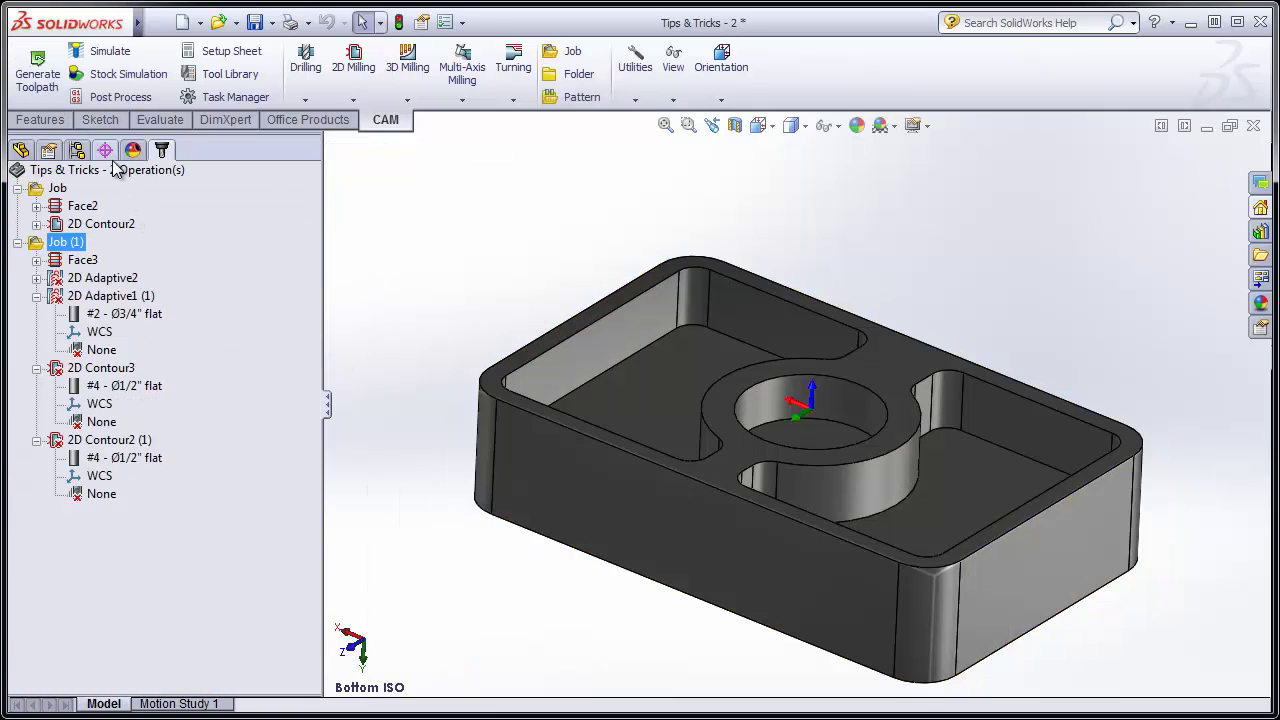
Step: Check the Face3 facing toolpath, then delete the 2D Adaptive1 (1) and 2D Contour3 operations
click(88, 261)
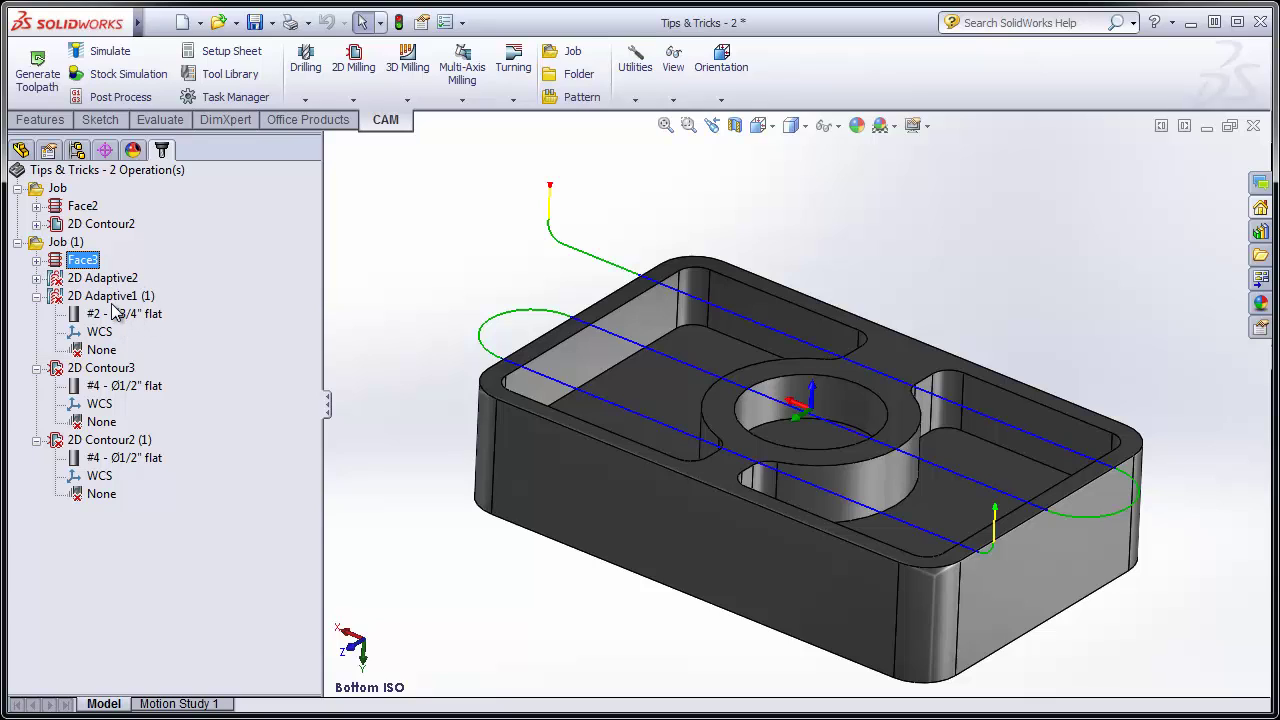
click(112, 297)
ctrl+click(104, 369)
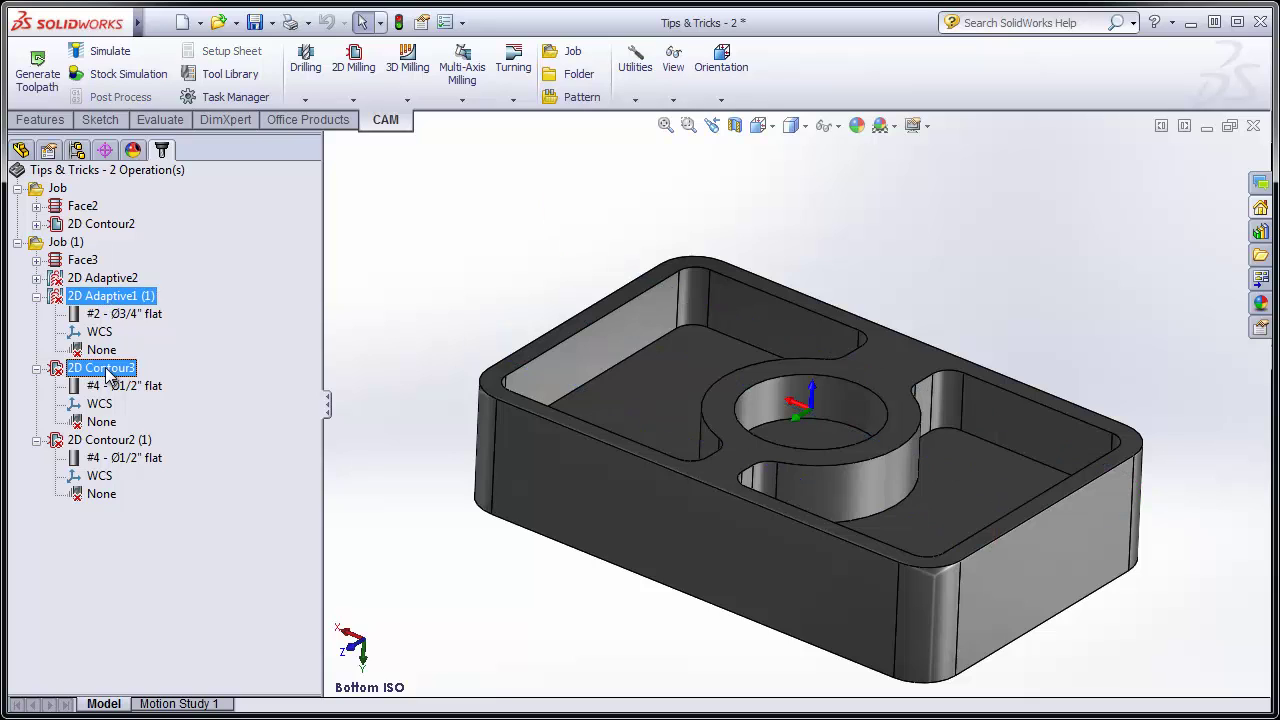
key(Delete)
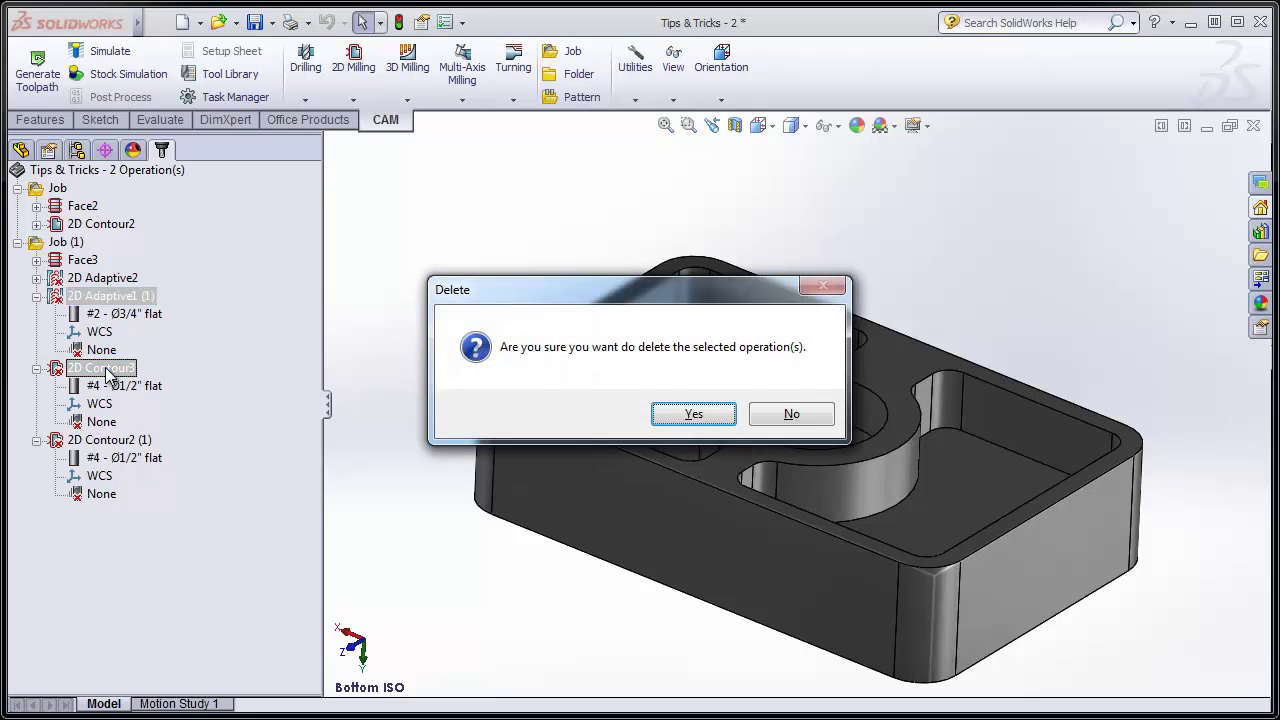
Step: Confirm the deletion and open 2D Adaptive2 for editing, accepting the warning
click(688, 414)
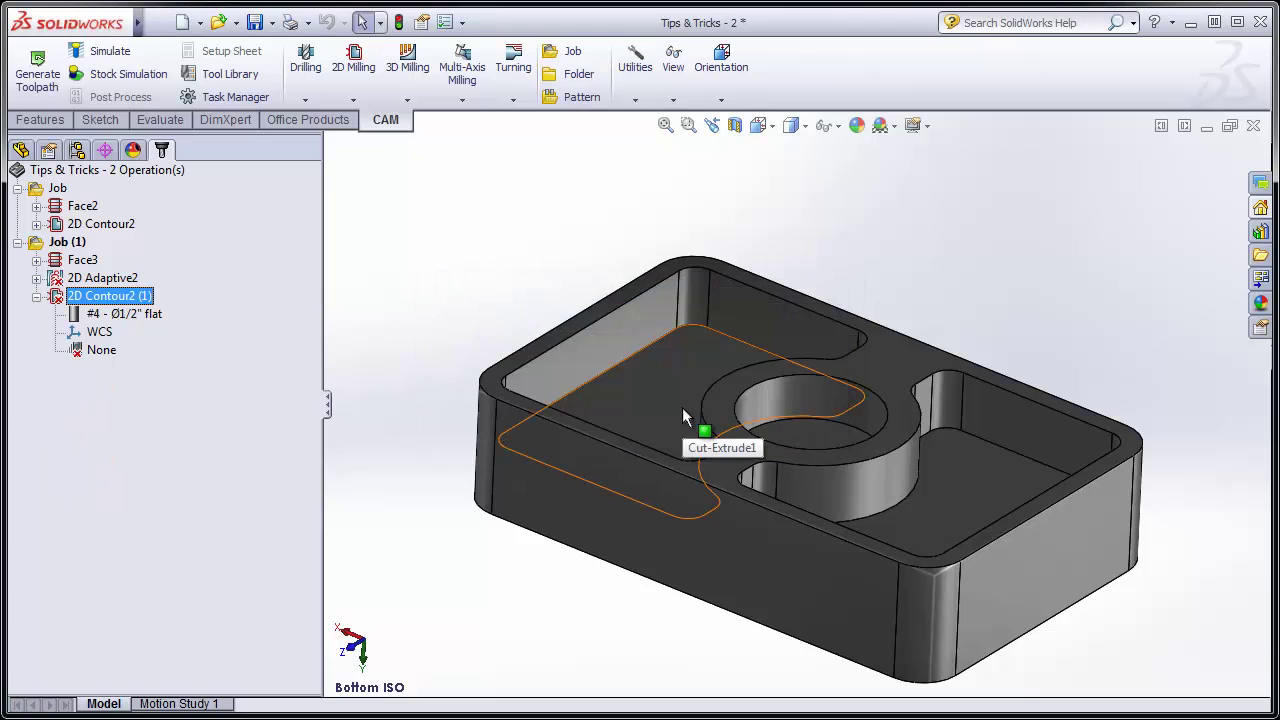
right_click(104, 278)
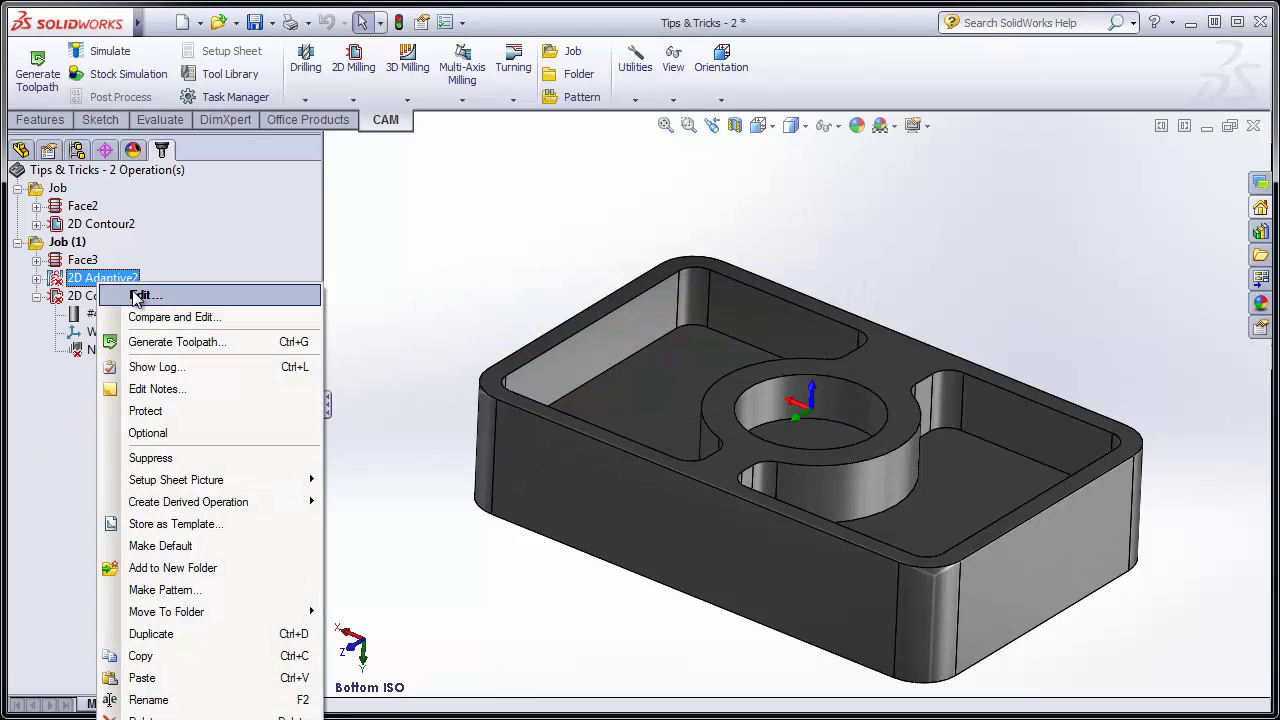
click(137, 292)
click(748, 462)
Step: Set 2D Adaptive2's geometry to the two pocket outlines and the central boss circle
click(57, 237)
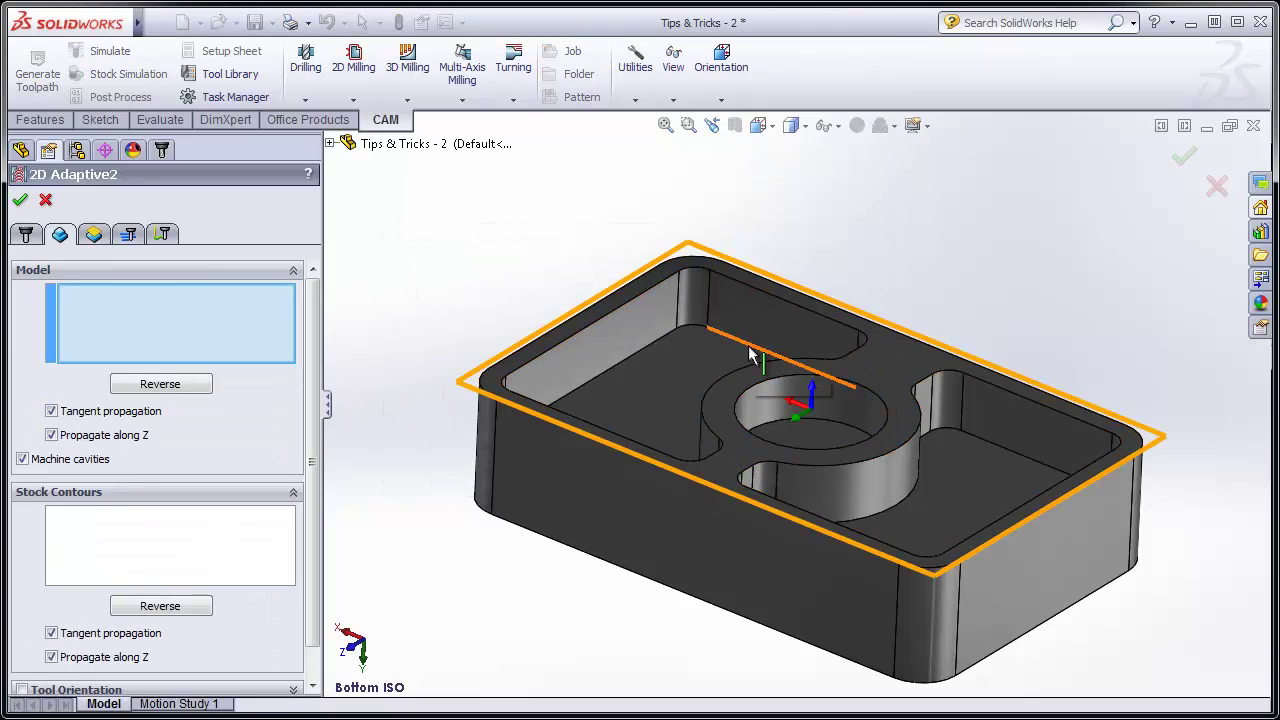
middle_drag(800, 365, 820, 357)
click(826, 345)
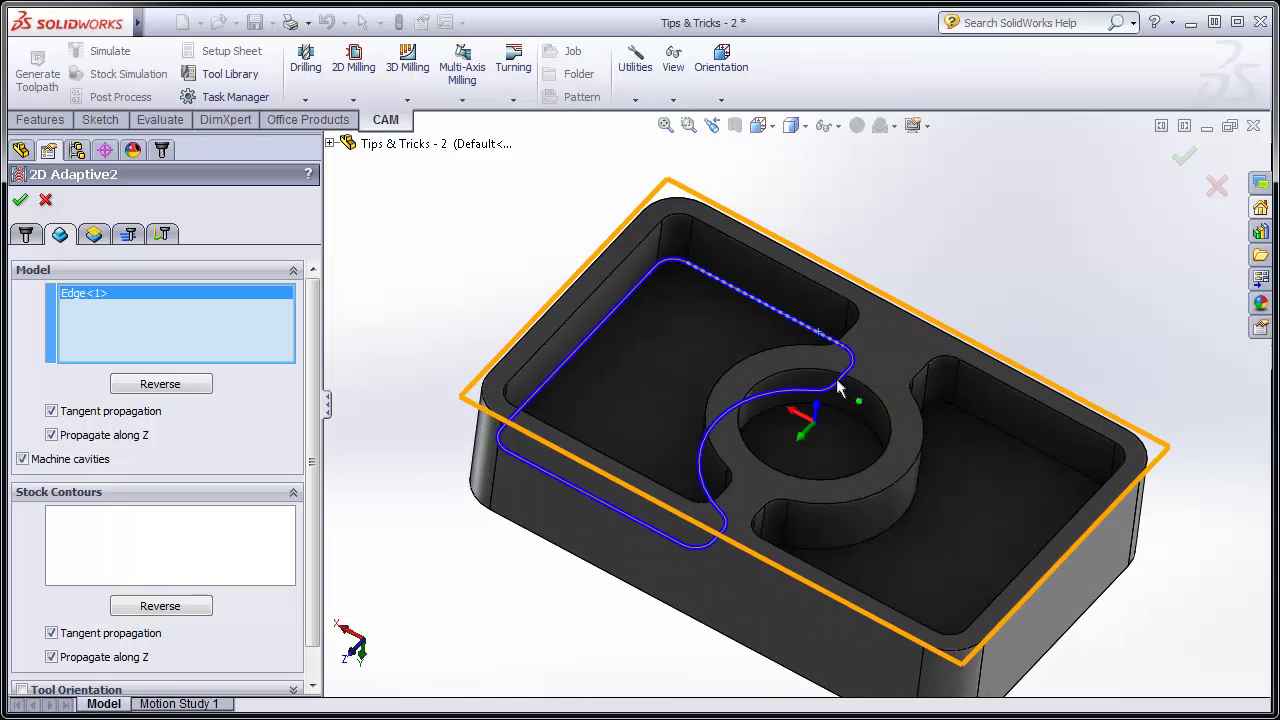
click(864, 428)
click(1082, 480)
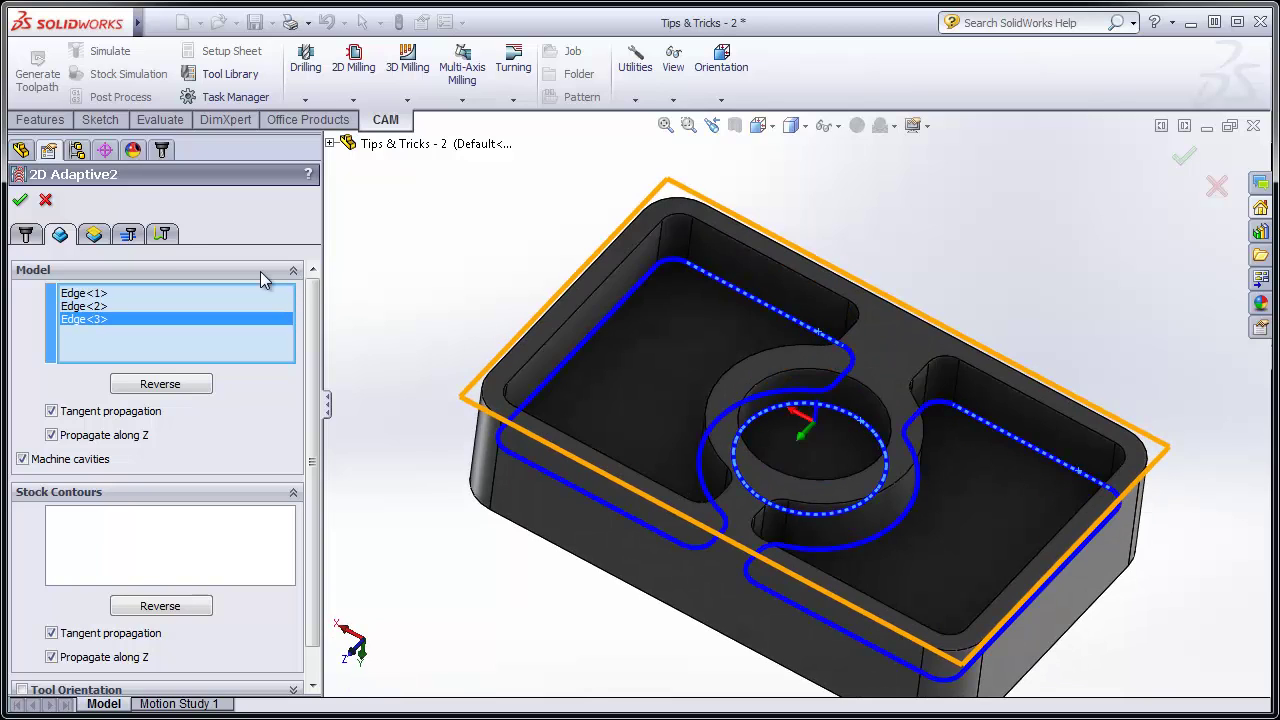
click(21, 201)
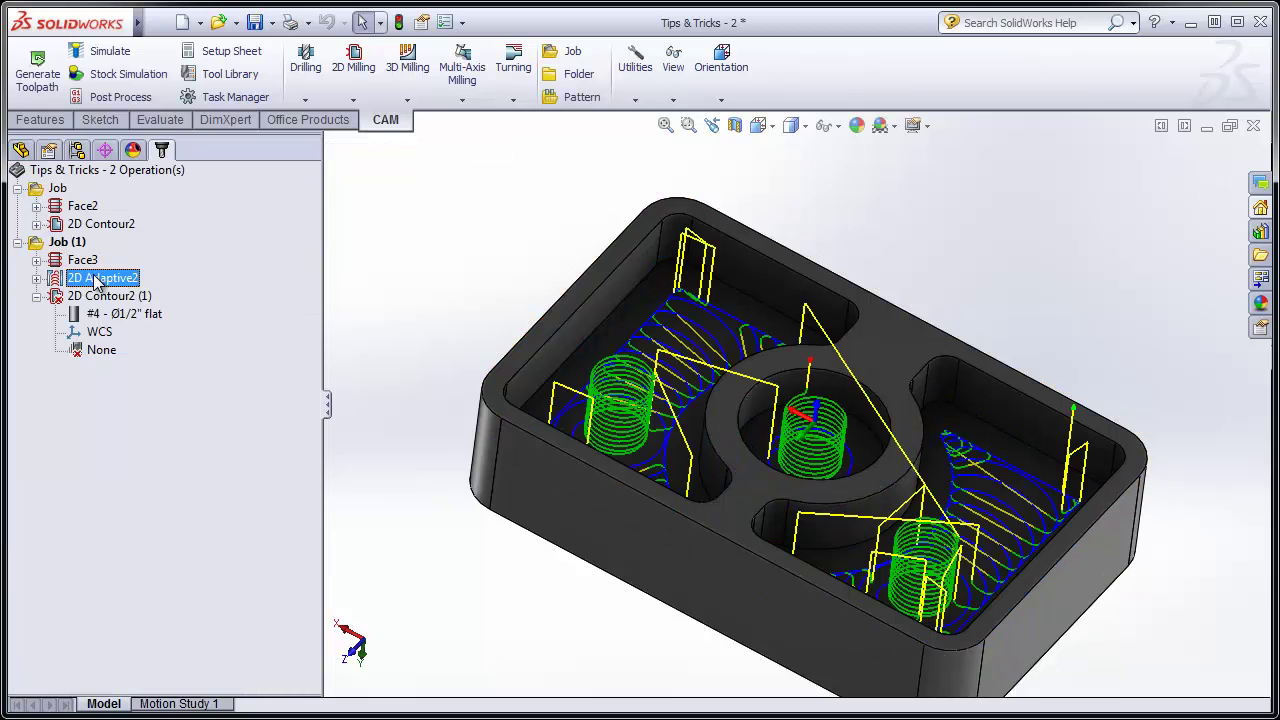
Step: Copy 2D Adaptive2's pocket geometry onto 2D Contour2 (1) and show its regenerated finishing toolpath
drag(97, 283, 105, 303)
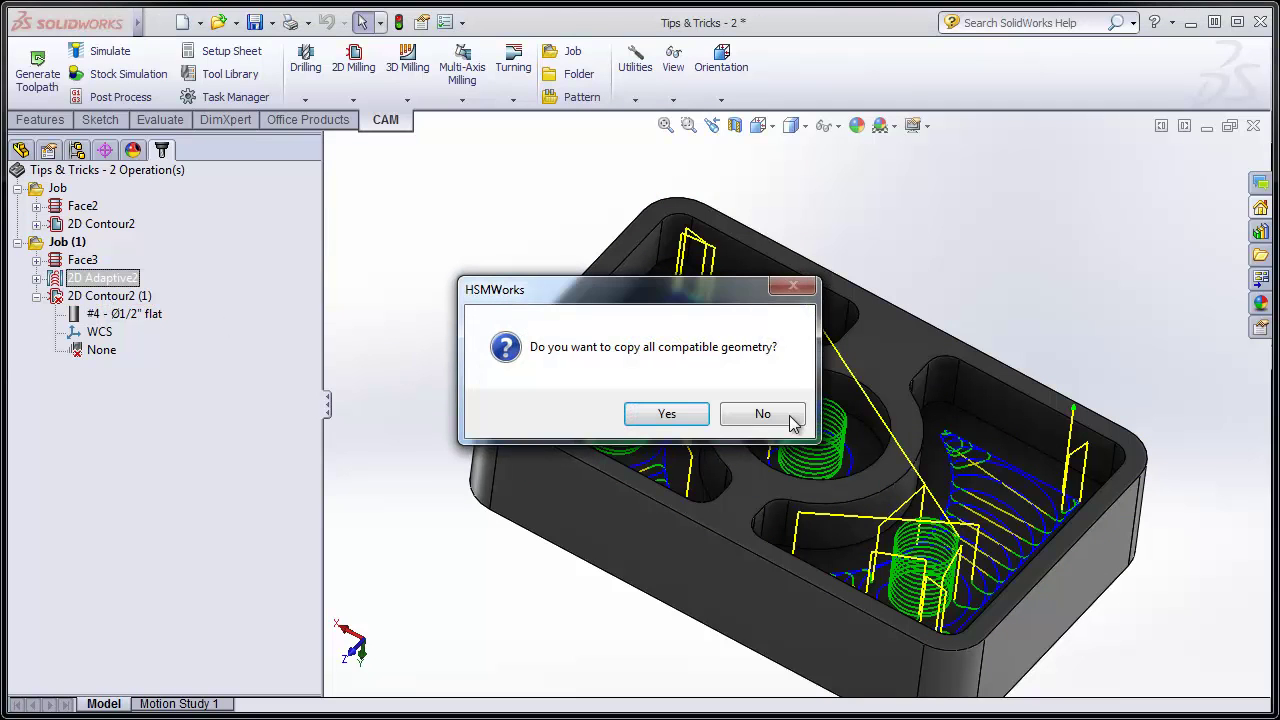
click(665, 411)
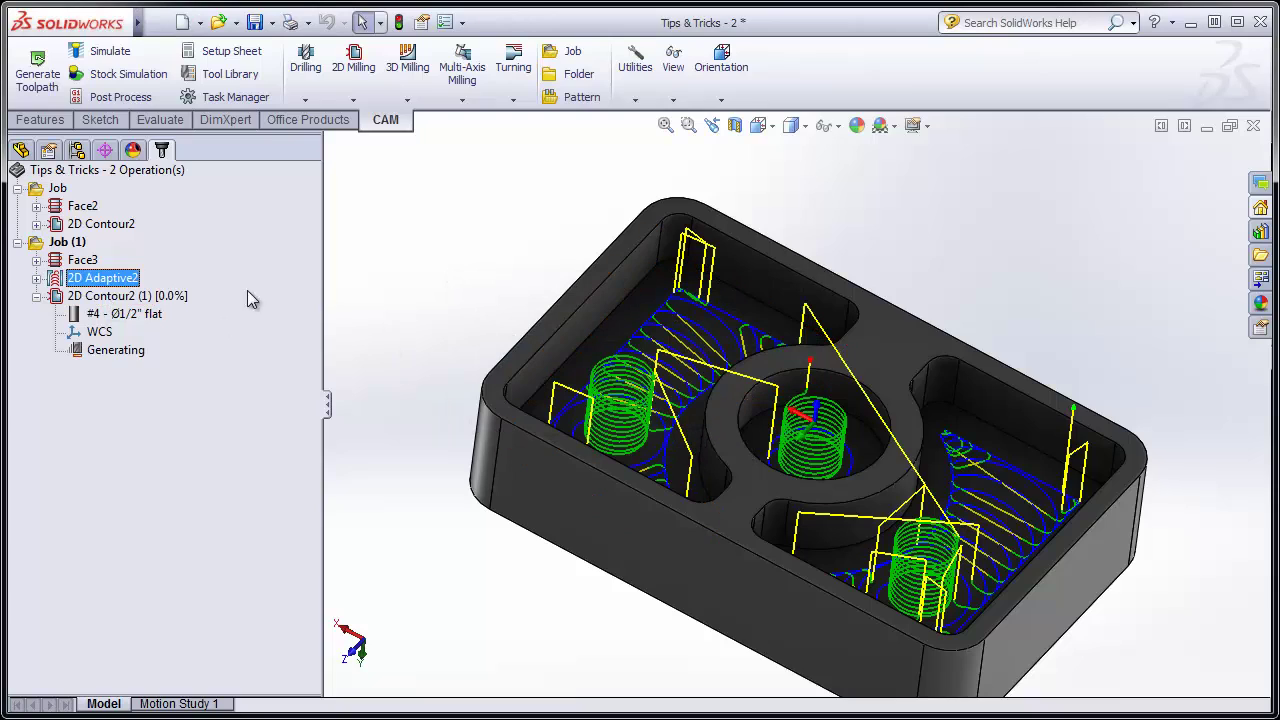
click(118, 297)
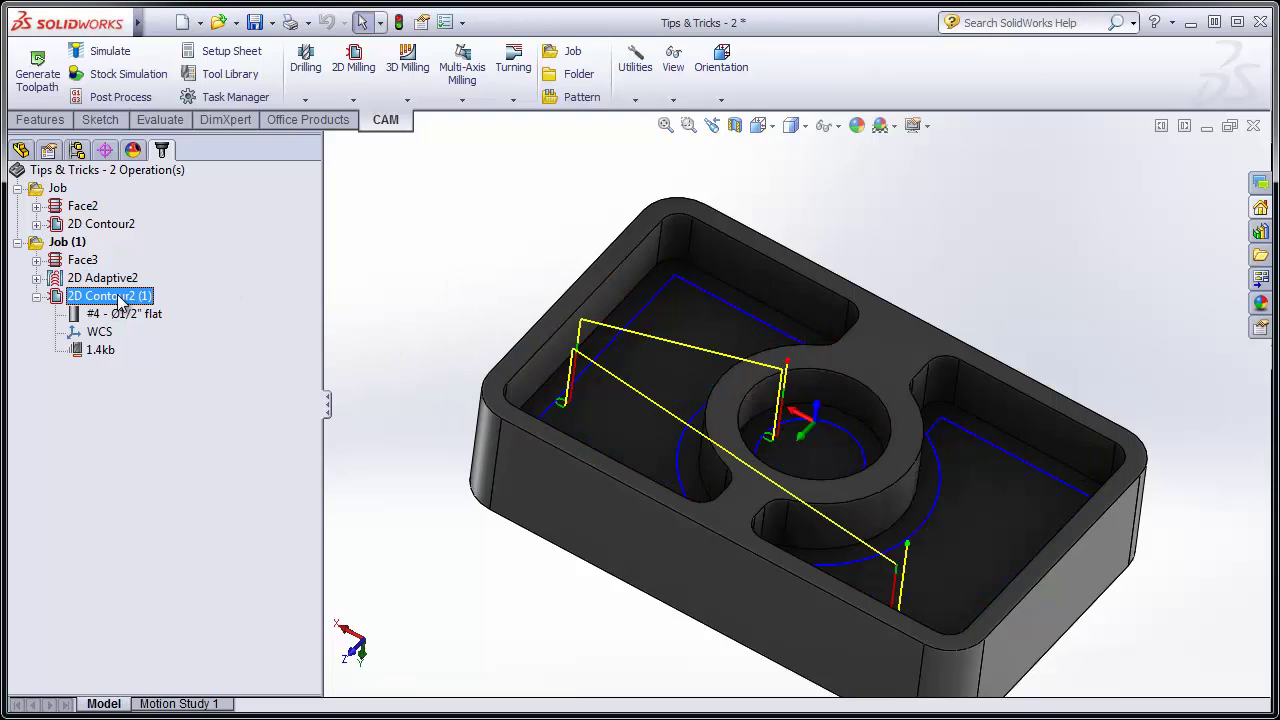